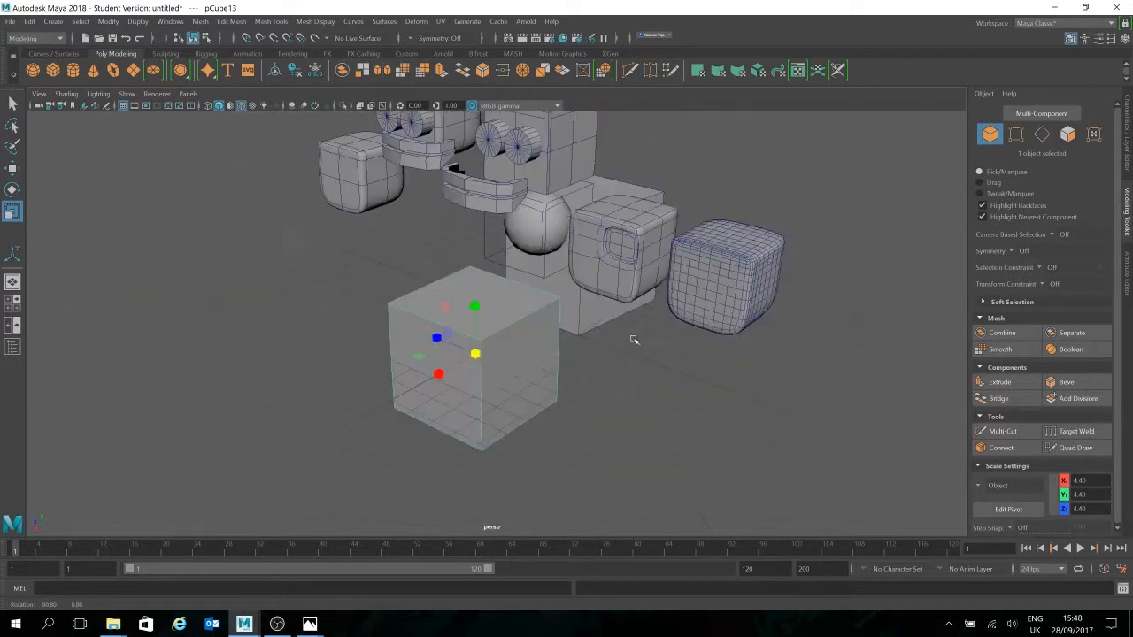
- Raise the large plain cube along the Y axis to about 2.09 and undo the stray Z-axis move
key("w")
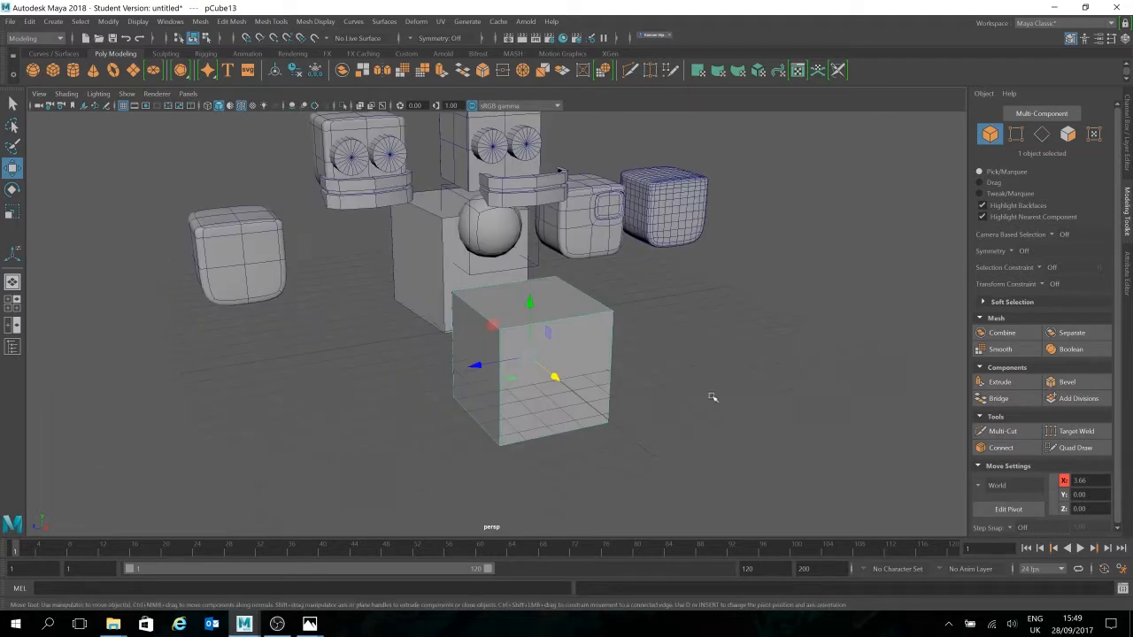
left_click_drag(529, 380, 531, 325)
mouse_move(505, 373)
left_mouse_down()
mouse_move(477, 367)
mouse_move(502, 370)
left_mouse_up()
key("ctrl+z")
left_click_drag(627, 394, 703, 447, "alt")
left_click_drag(567, 269, 543, 327, "alt")
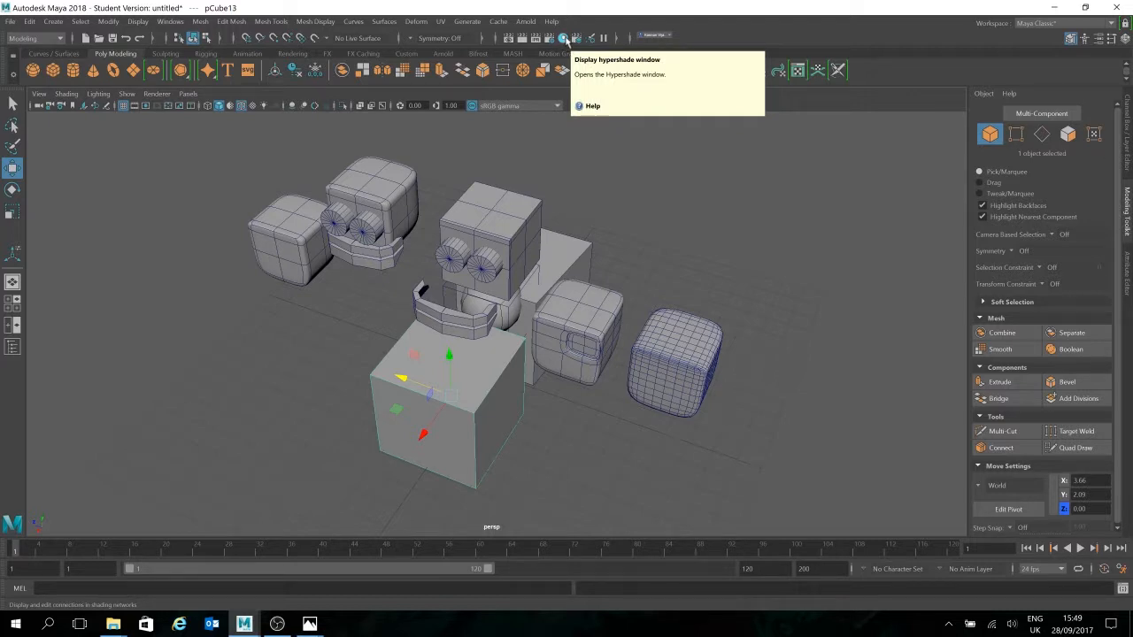
- Open the Hypershade from the rendering editors and select the lambert1 material
left_click(170, 22)
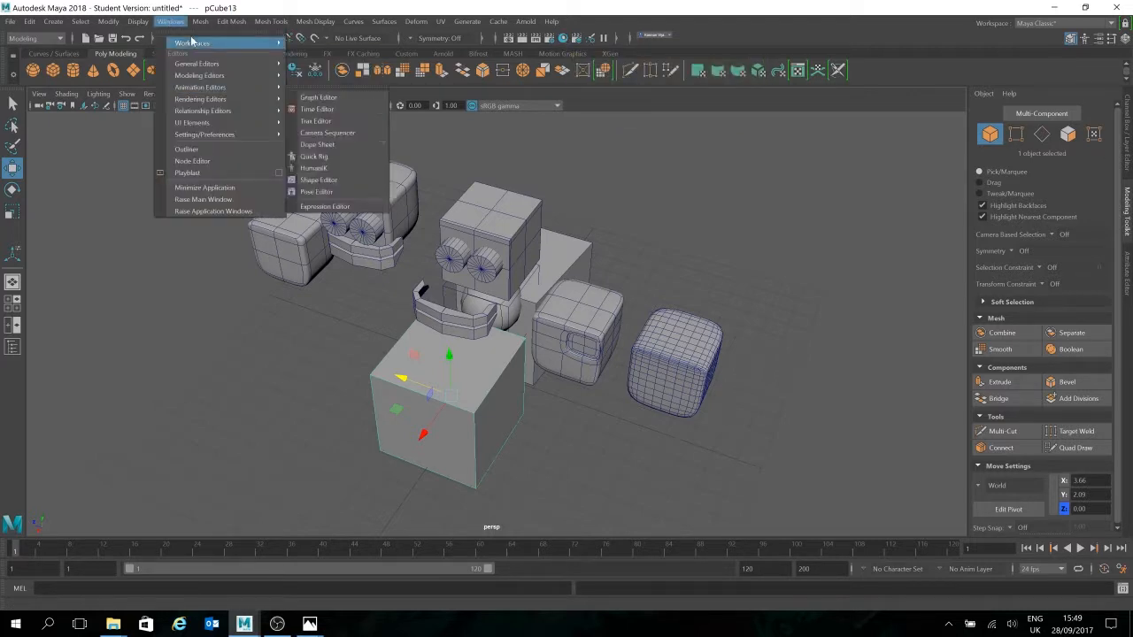
mouse_move(191, 43)
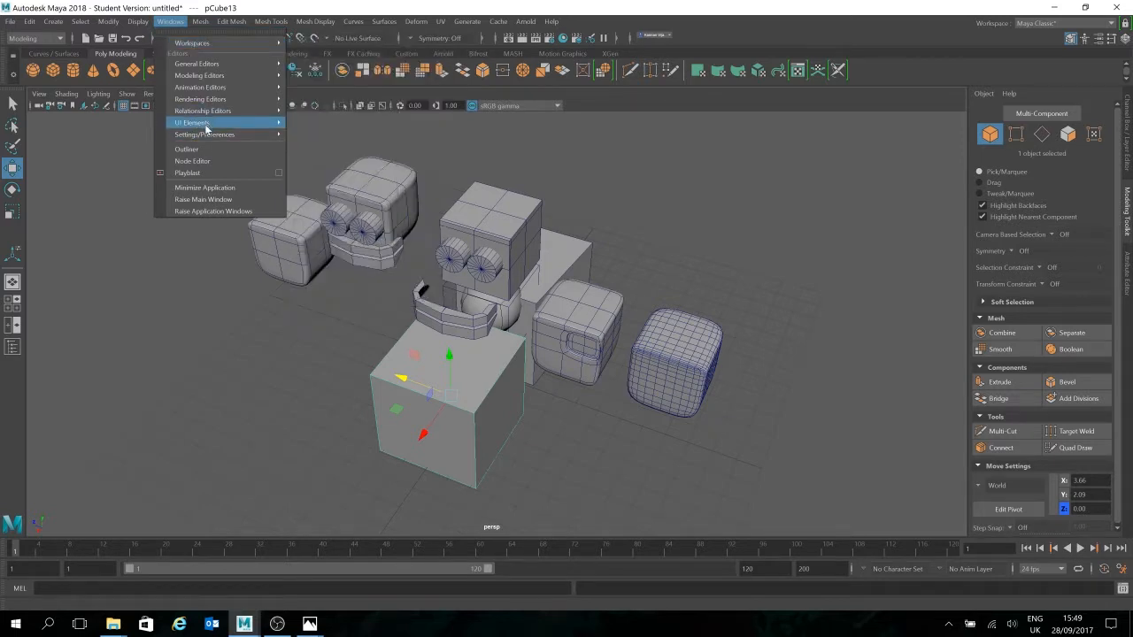
mouse_move(212, 136)
mouse_move(229, 101)
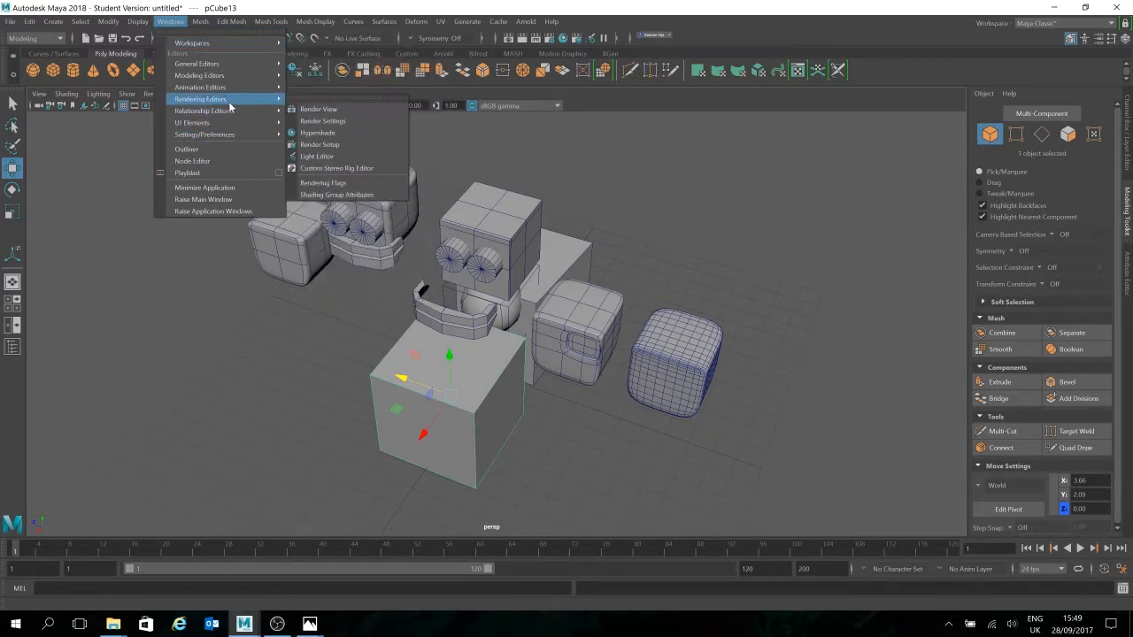
left_click(355, 132)
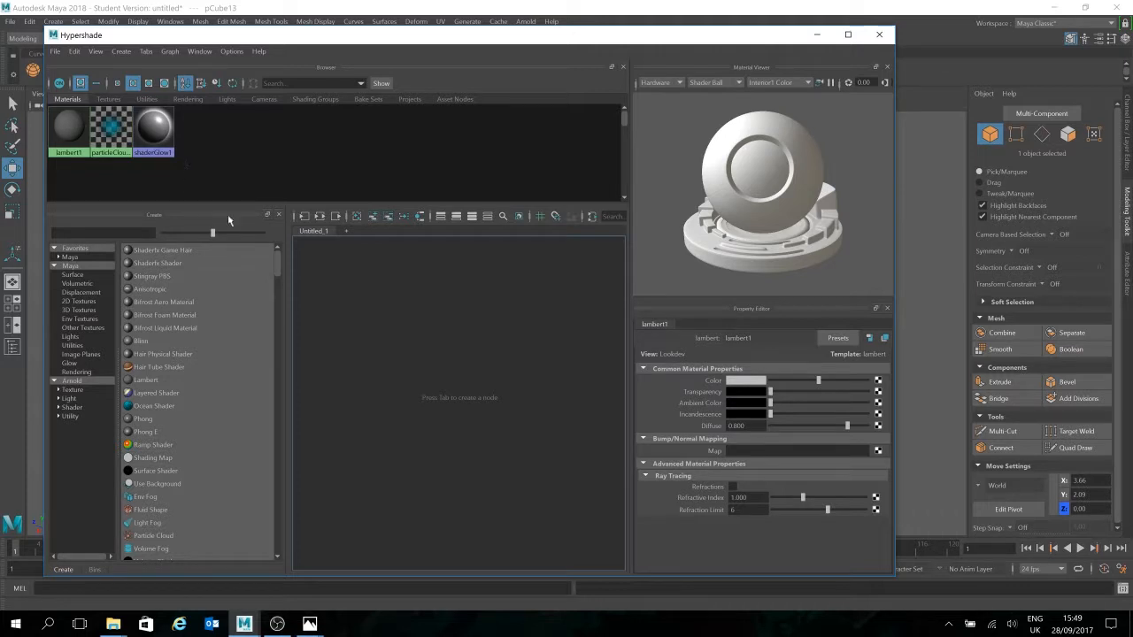
left_click(71, 137)
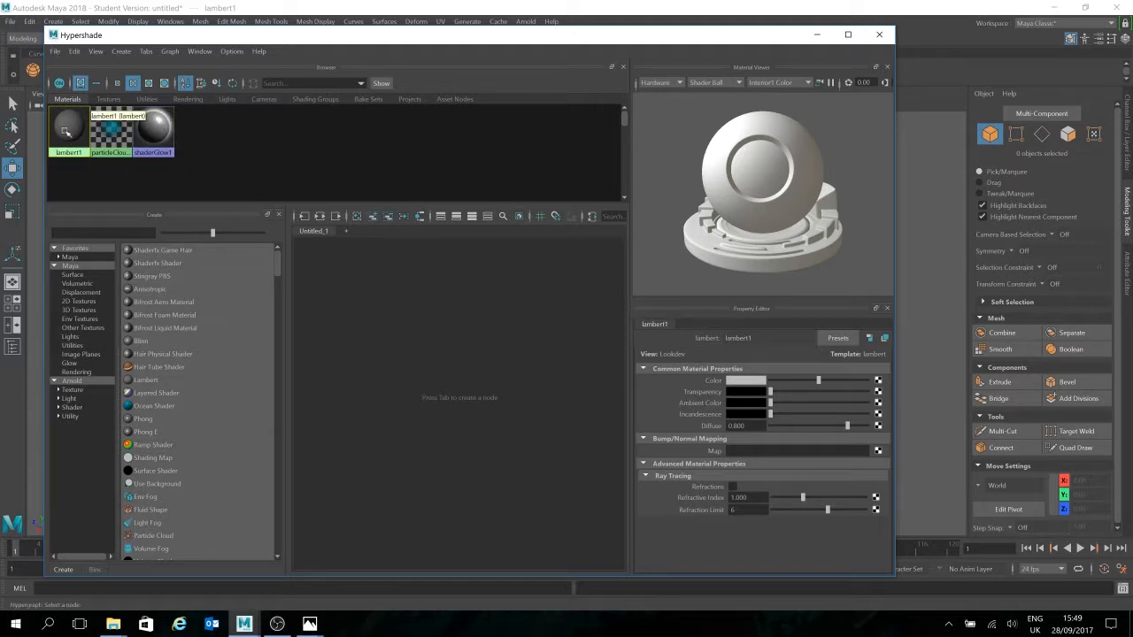
- Move the Hypershade window down to uncover the scene and main menus, and open the Hypershade again
left_click_drag(752, 35, 892, 267)
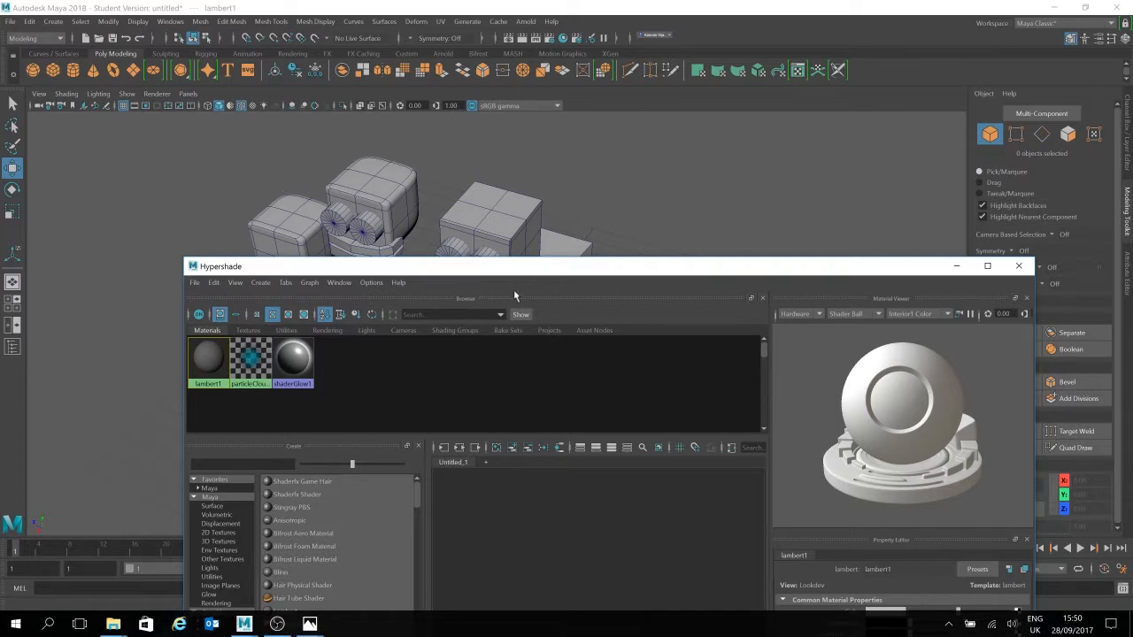
left_click_drag(529, 276, 535, 205)
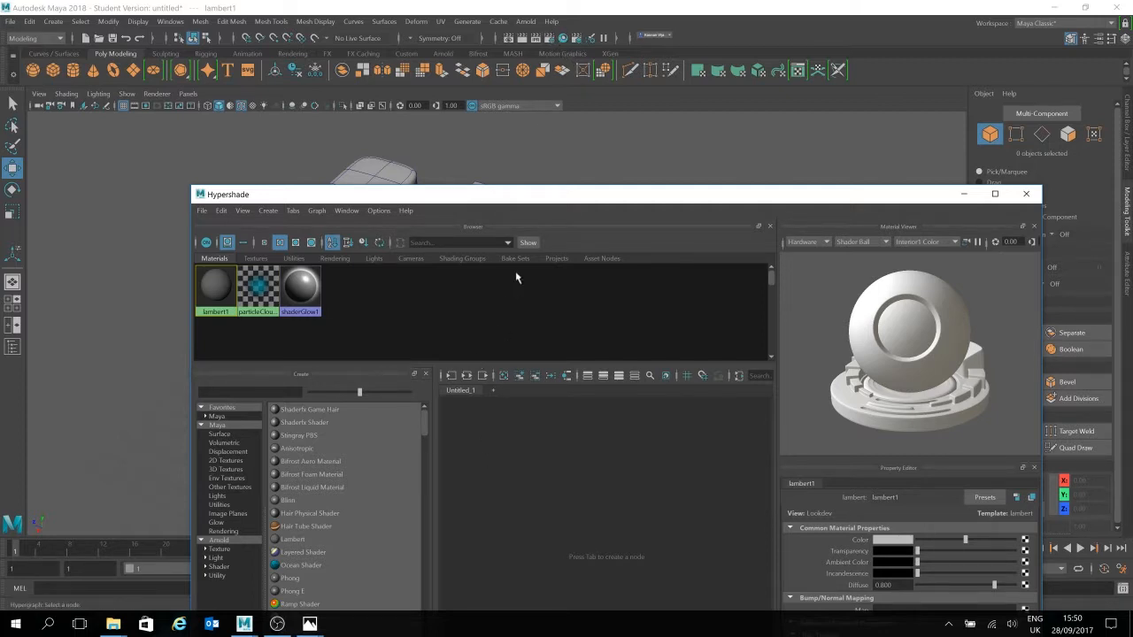
mouse_move(542, 205)
left_mouse_down()
mouse_move(464, 162)
mouse_move(558, 199)
left_mouse_up()
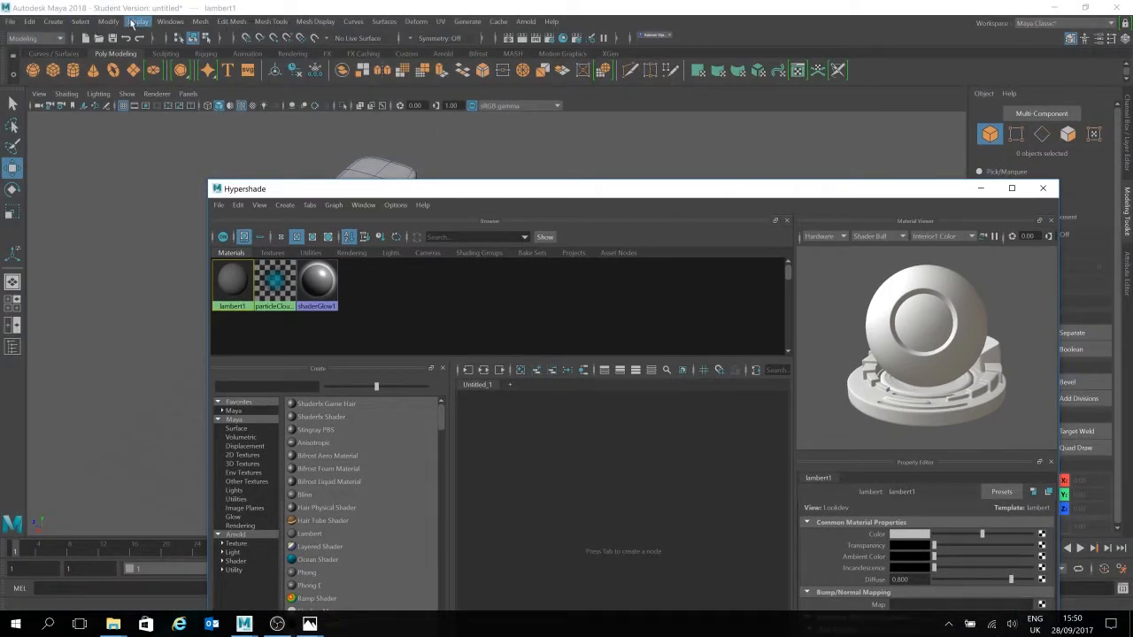
left_click(168, 21)
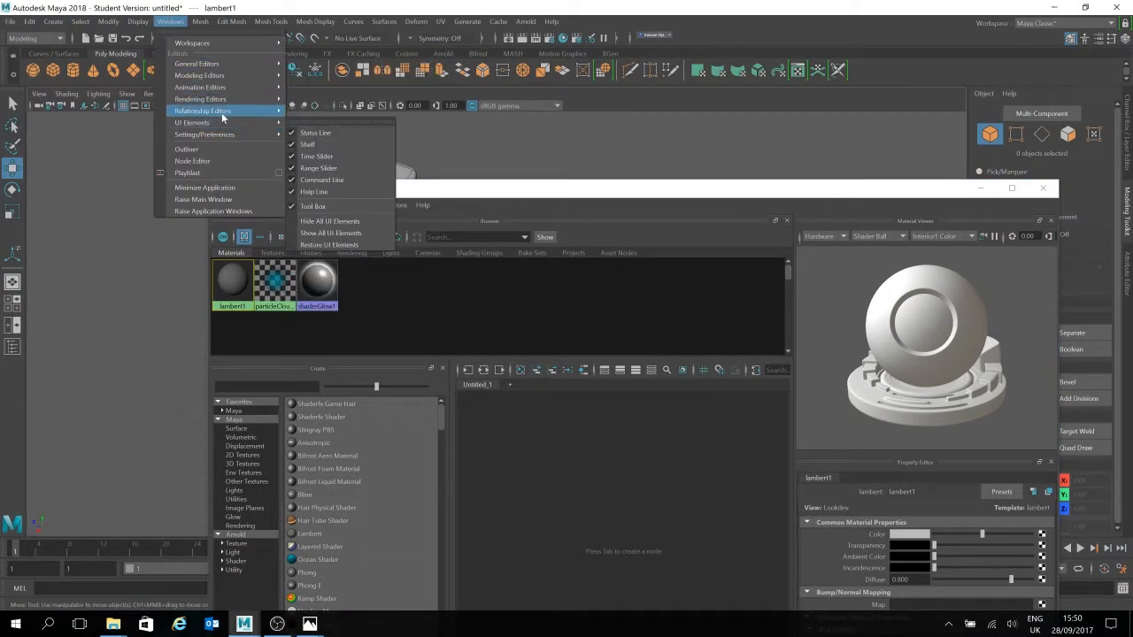
mouse_move(232, 102)
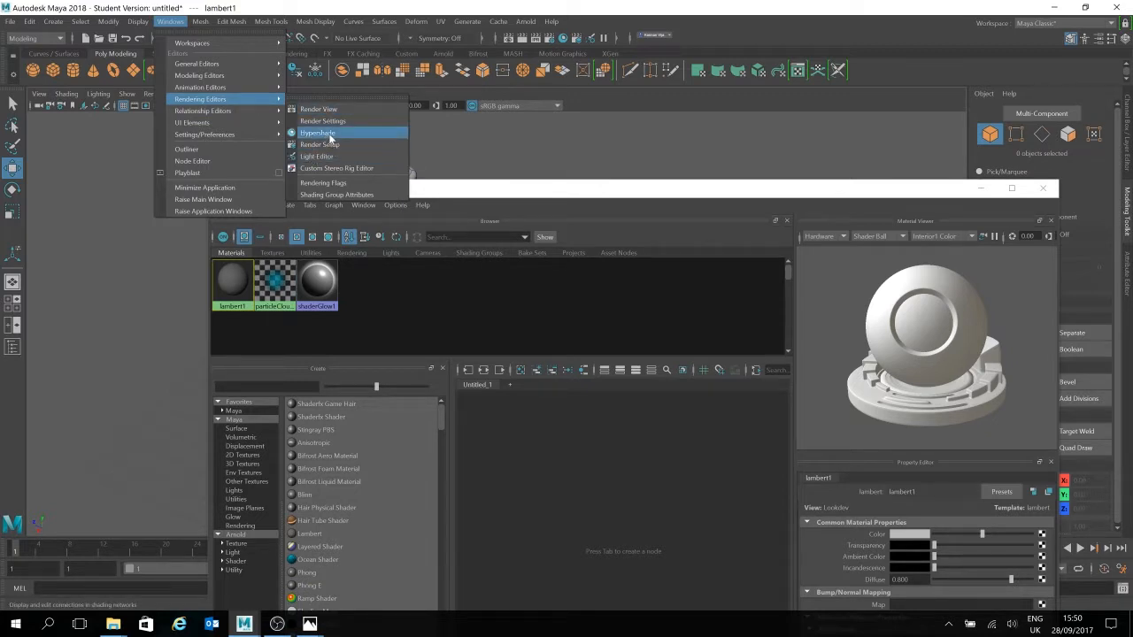
left_click(347, 132)
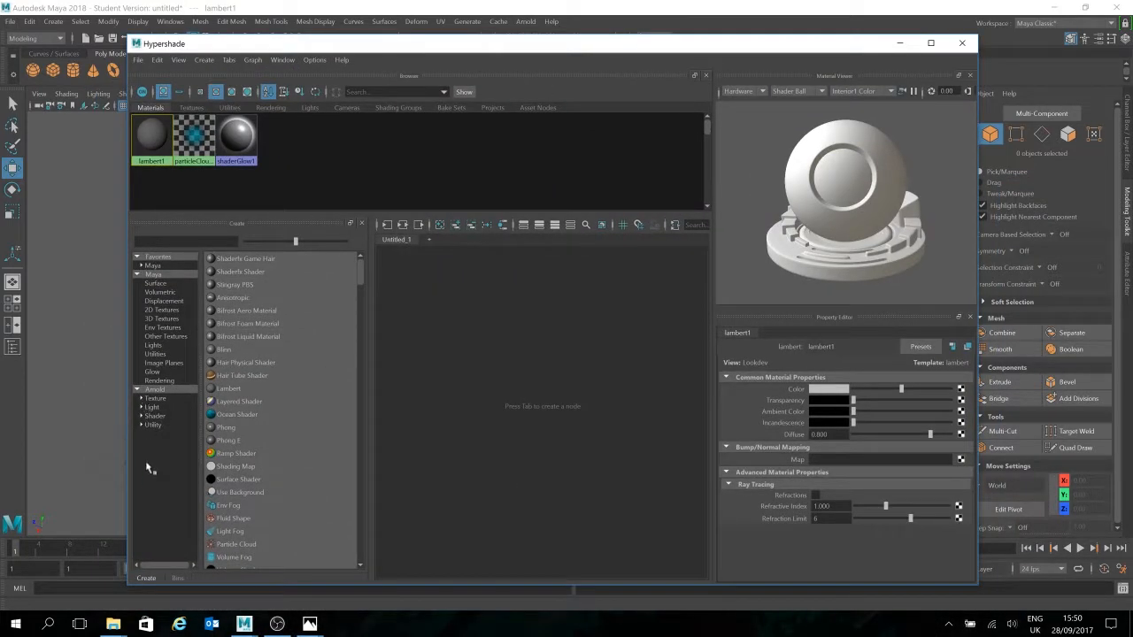
- List all Maya create nodes and look through the browser's Textures, Utilities, Cameras and Rendering categories, returning to Materials
left_click(154, 276)
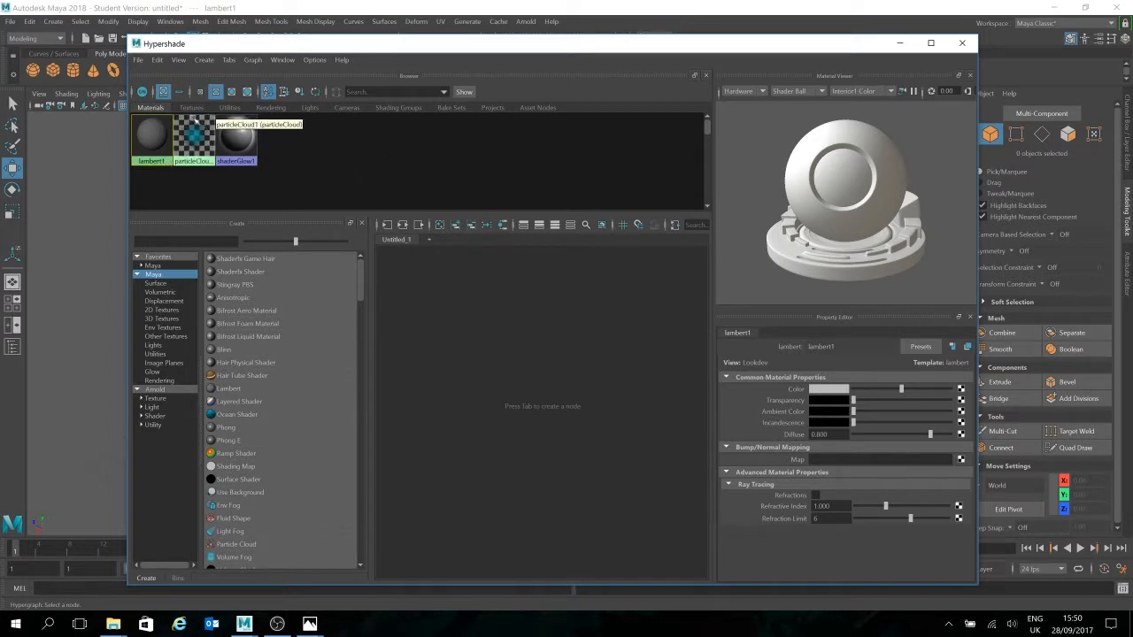
left_click(190, 108)
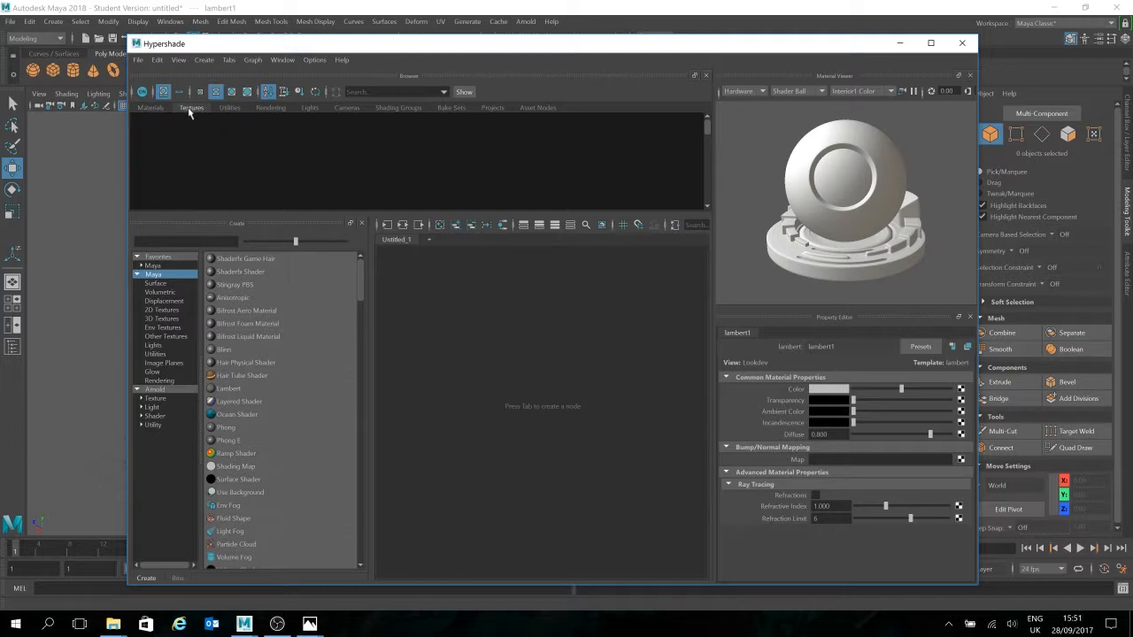
left_click(236, 107)
left_click(345, 110)
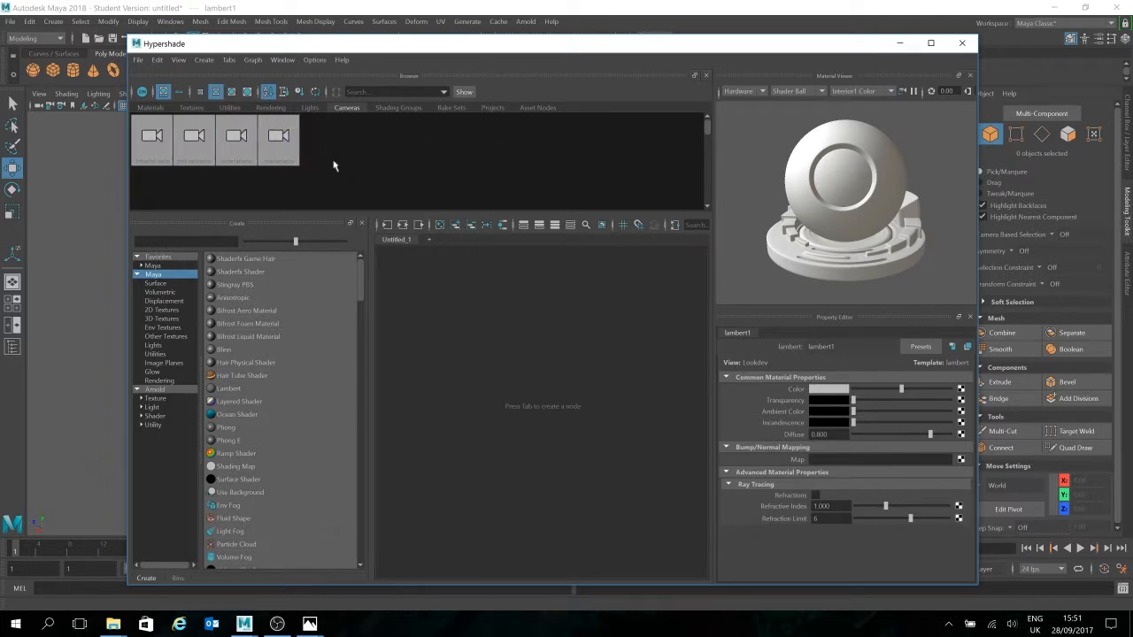
left_click(272, 109)
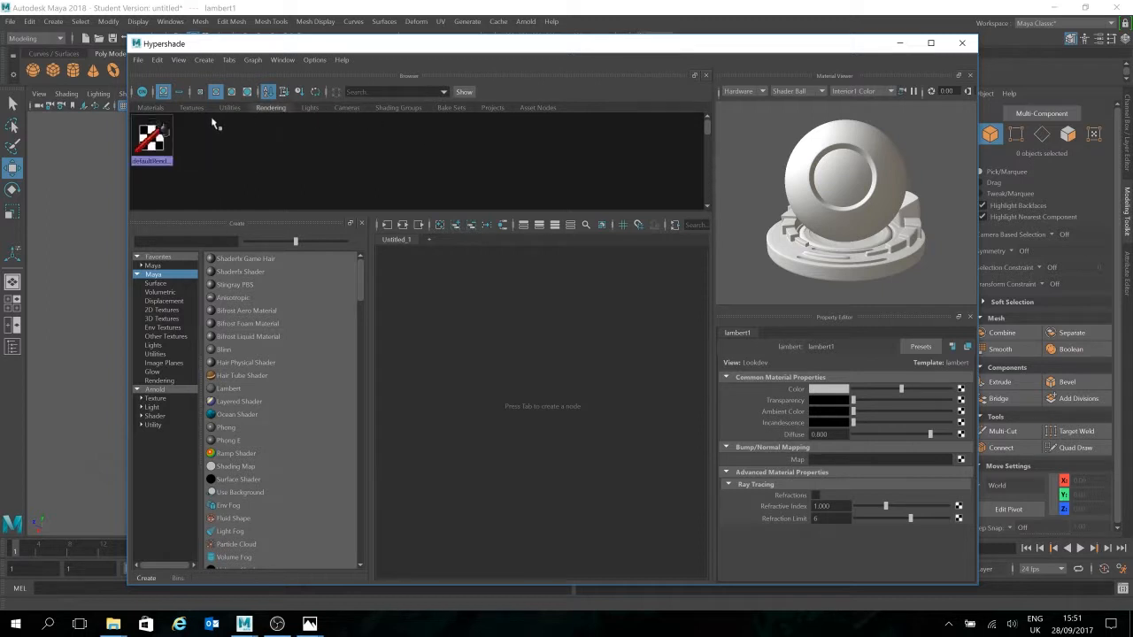
left_click(229, 107)
left_click(191, 107)
left_click(151, 107)
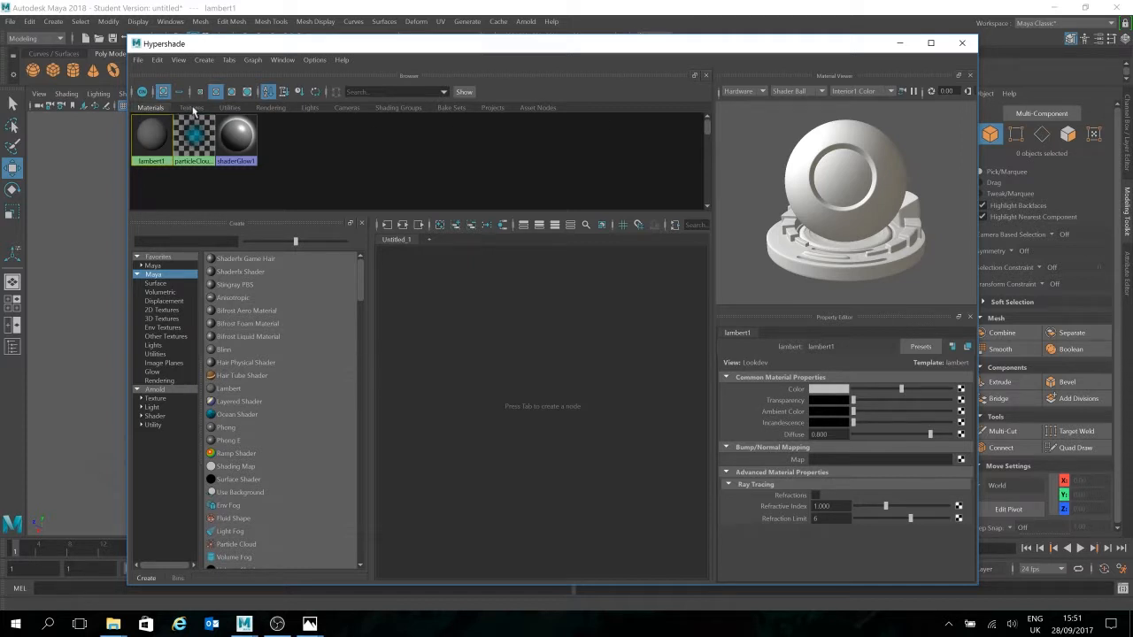
left_click(152, 108)
- Compare the Arnold and Favorites create lists, and look through the full Maya node list from the surface shaders to the render nodes
scroll(286, 384, "down", 6)
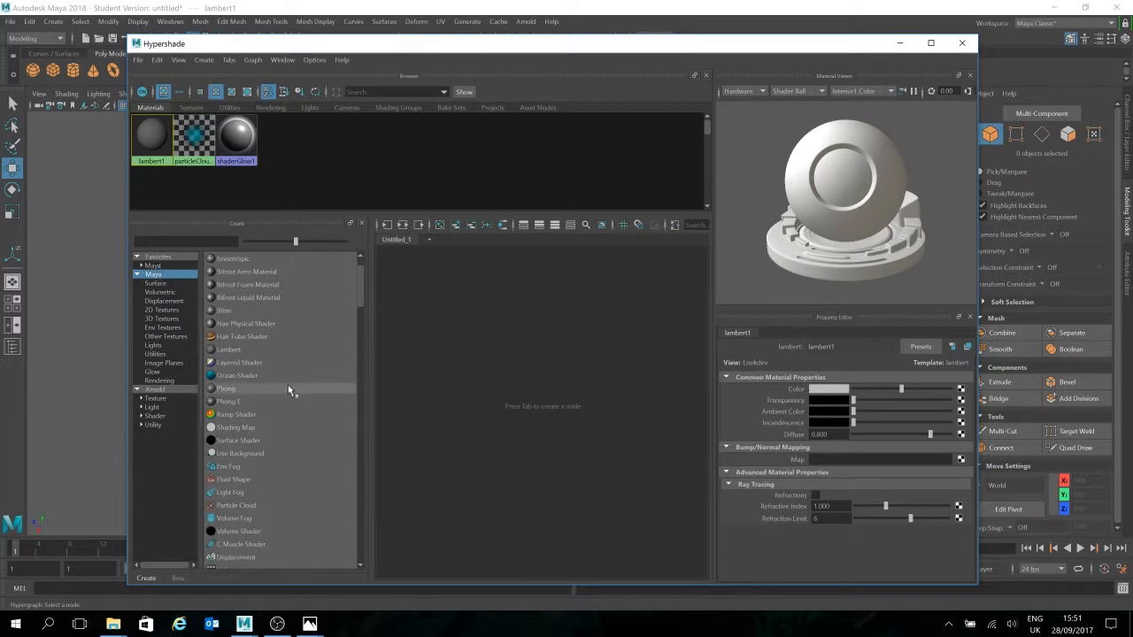
left_click(160, 266)
left_click(168, 275)
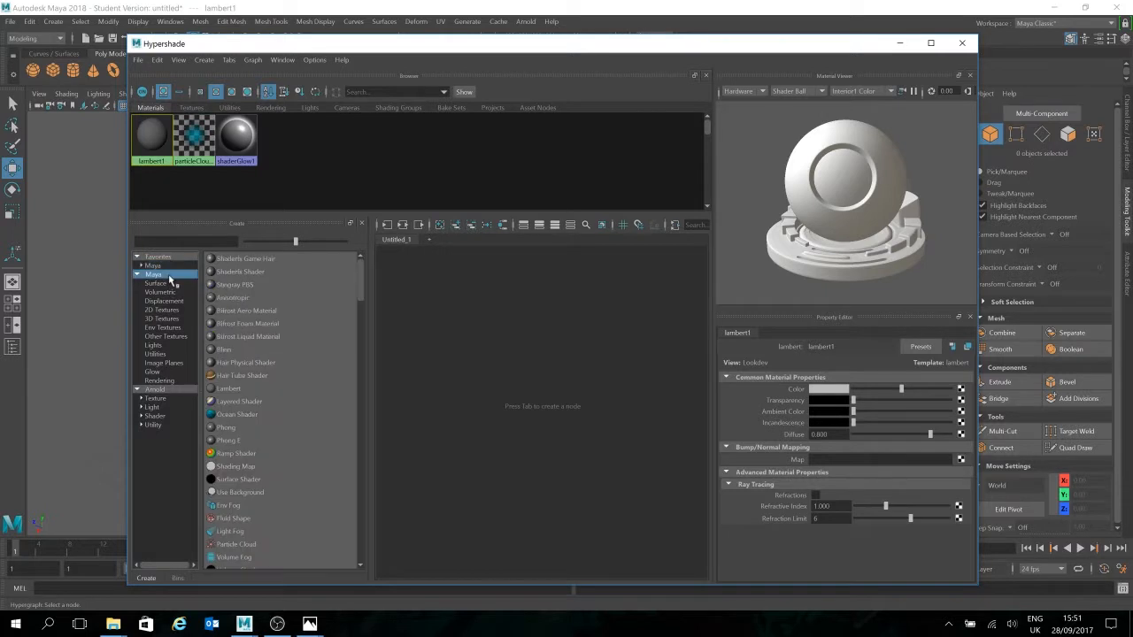
left_click(171, 392)
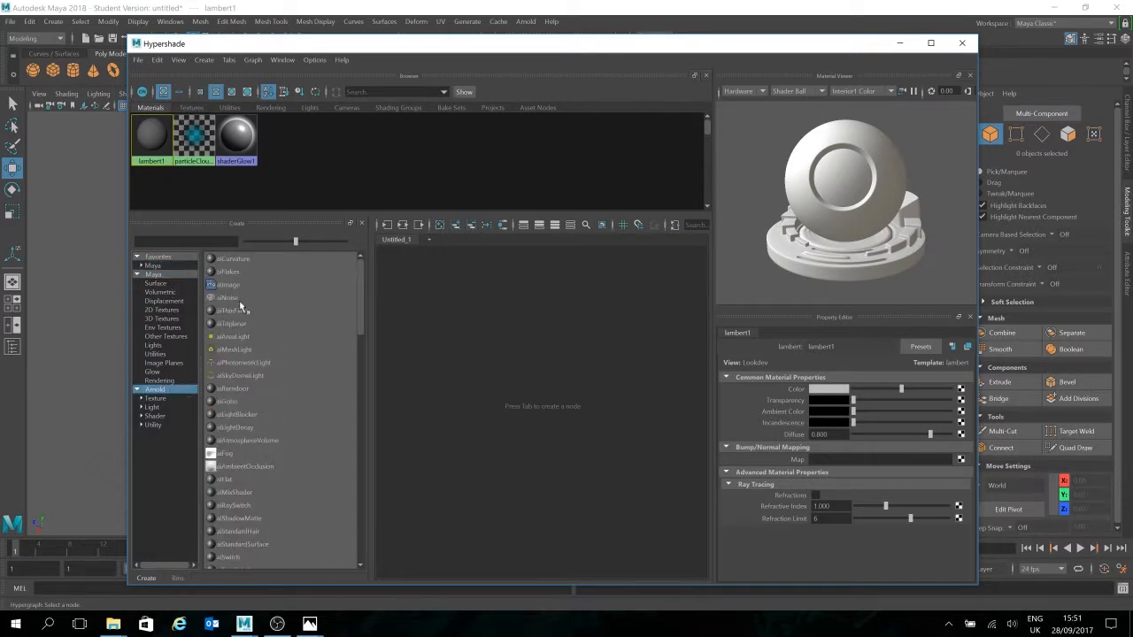
left_click(169, 259)
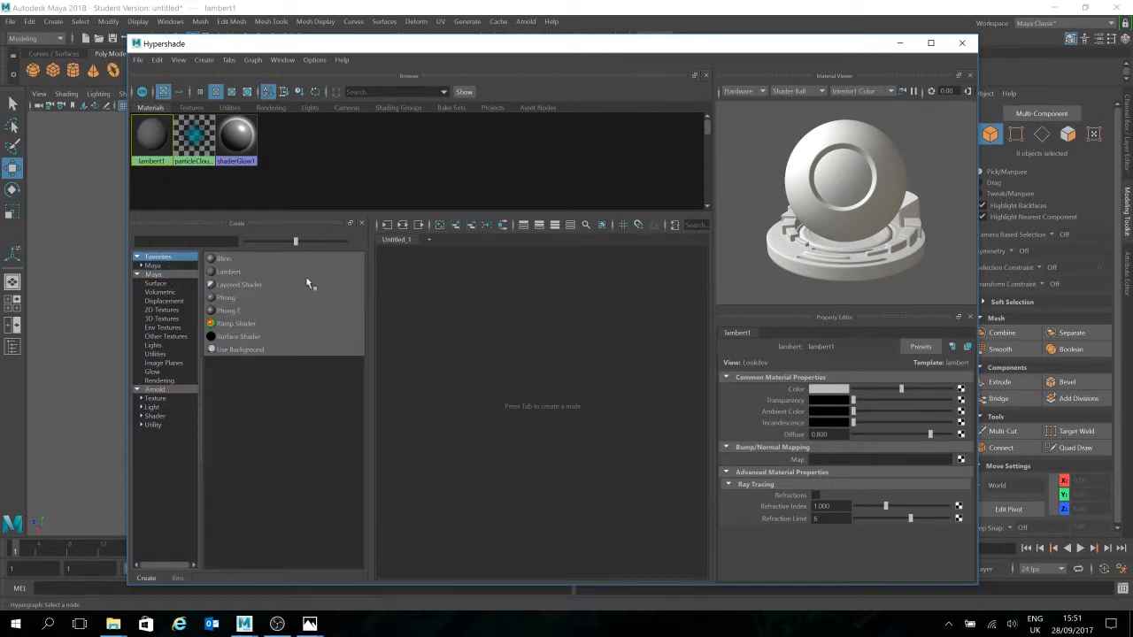
left_click(176, 274)
scroll(284, 390, "down", 10)
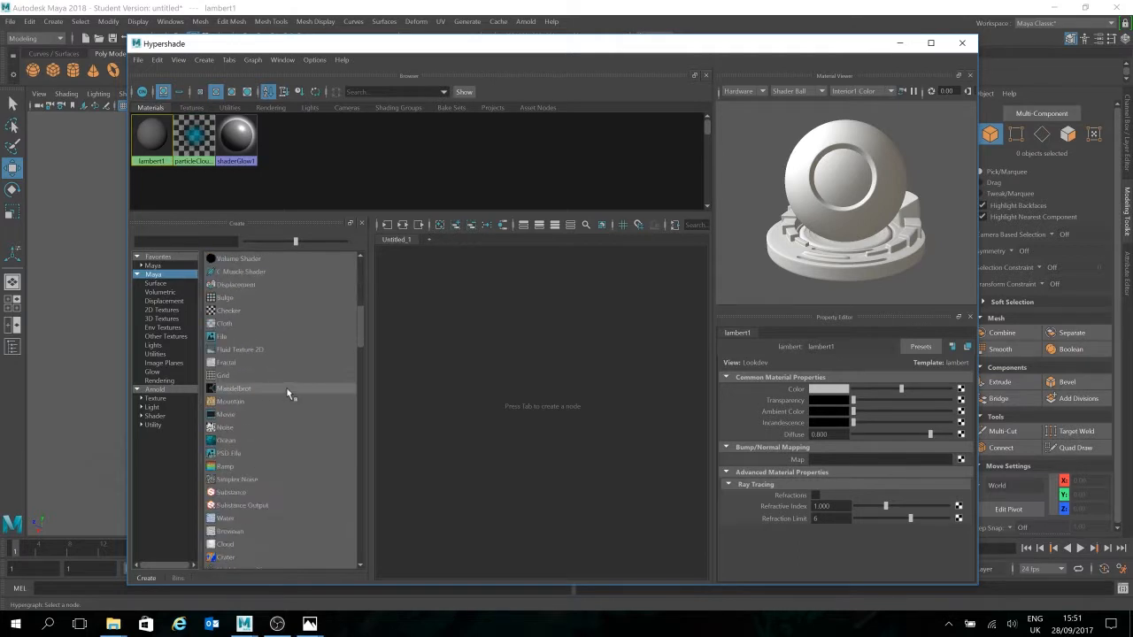
scroll(287, 393, "down", 8)
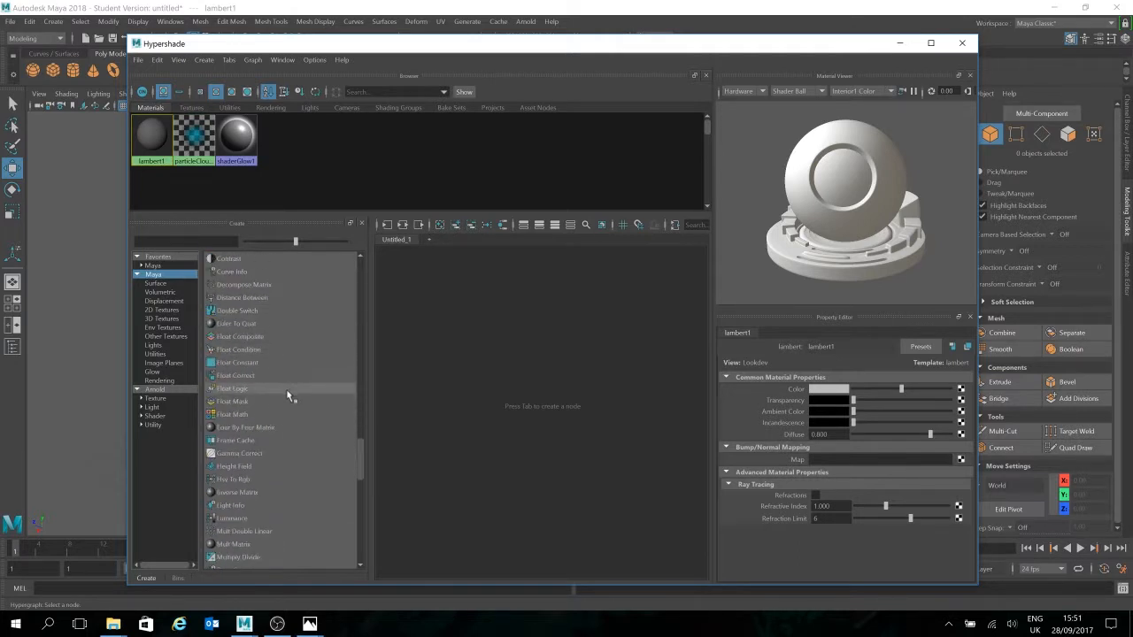
scroll(288, 394, "down", 6)
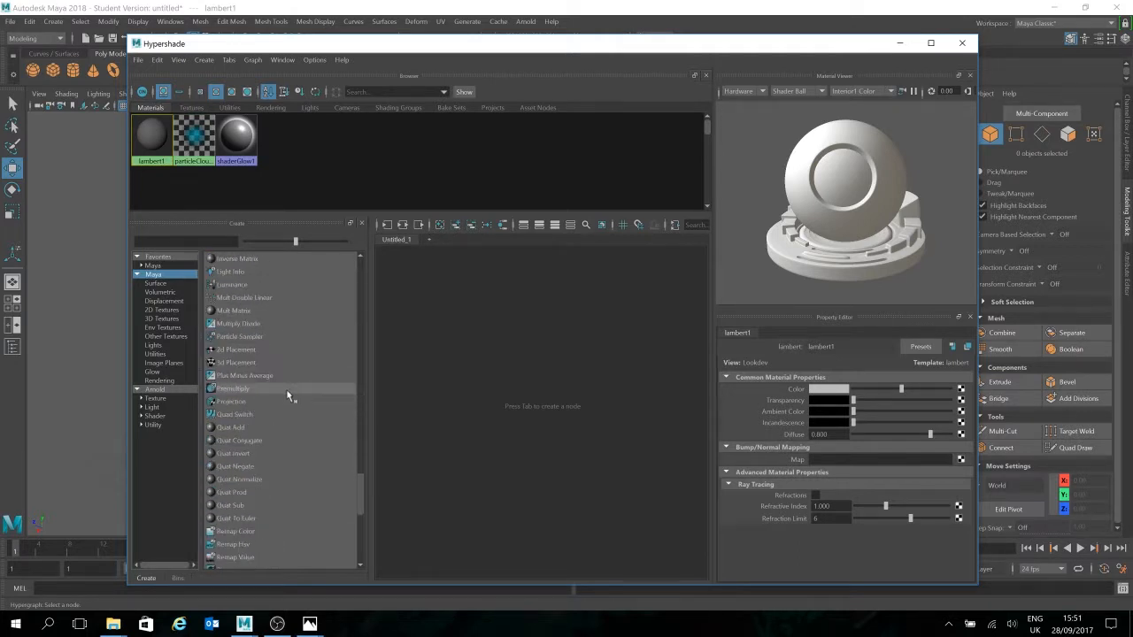
scroll(287, 388, "down", 6)
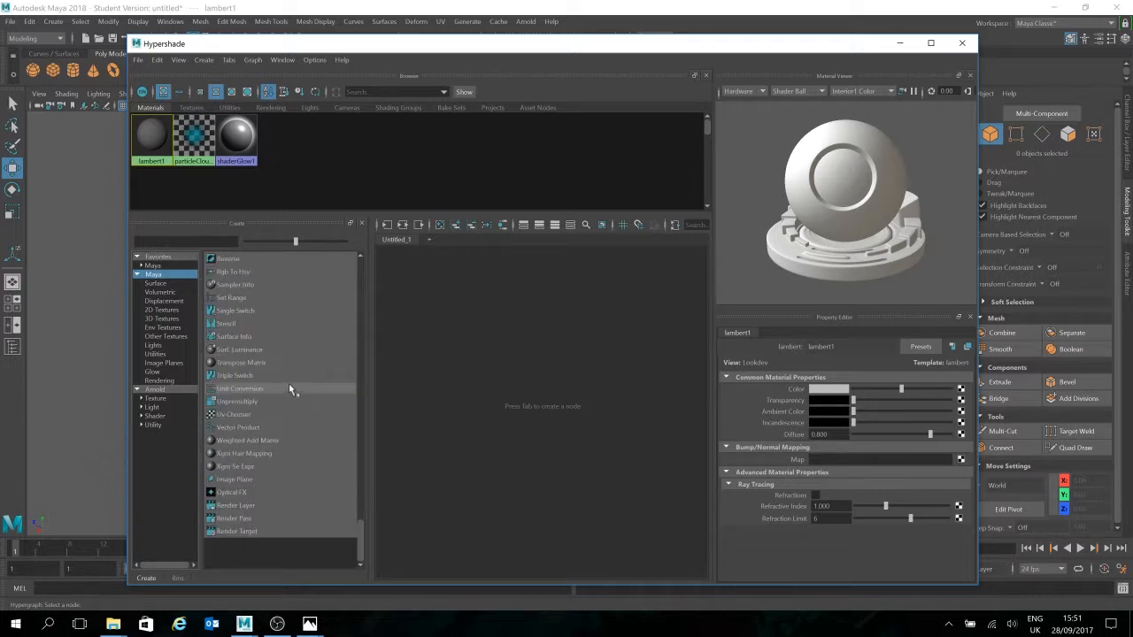
scroll(288, 390, "up", 20)
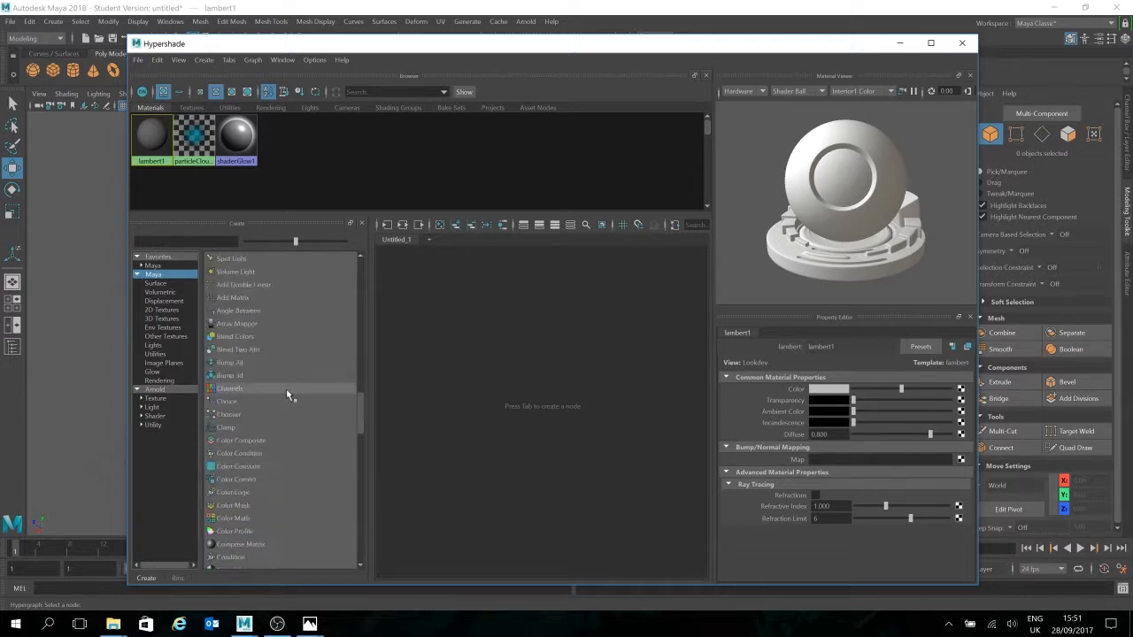
scroll(288, 388, "up", 20)
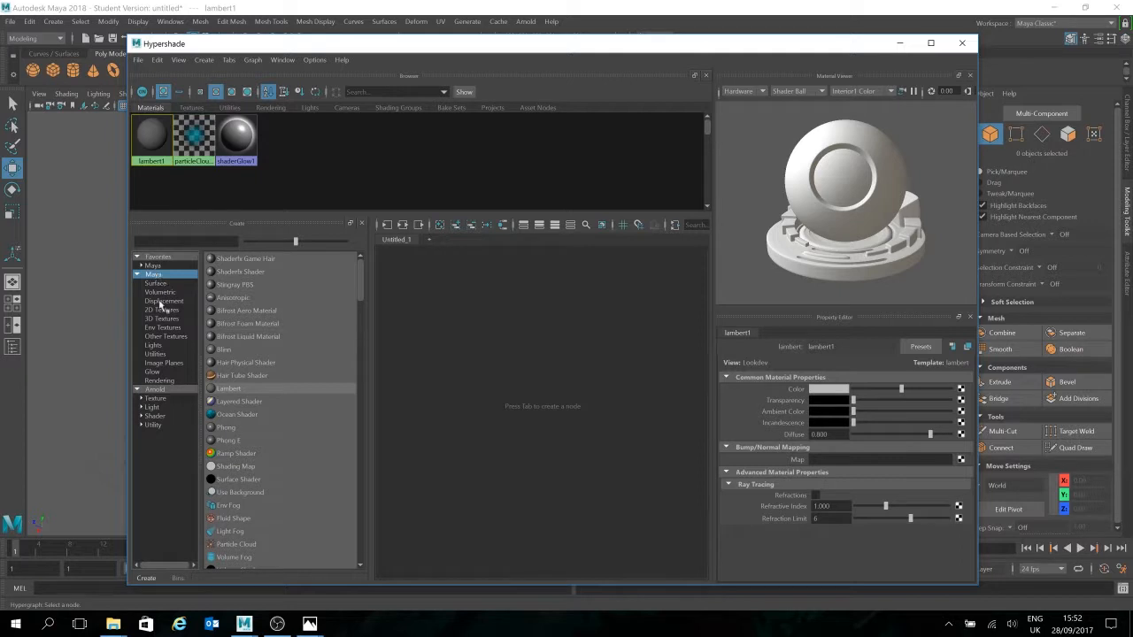
- Examine the Arnold and Volumetric create nodes, and browse the Maya list's 2D and 3D textures down to Wood
left_click(172, 390)
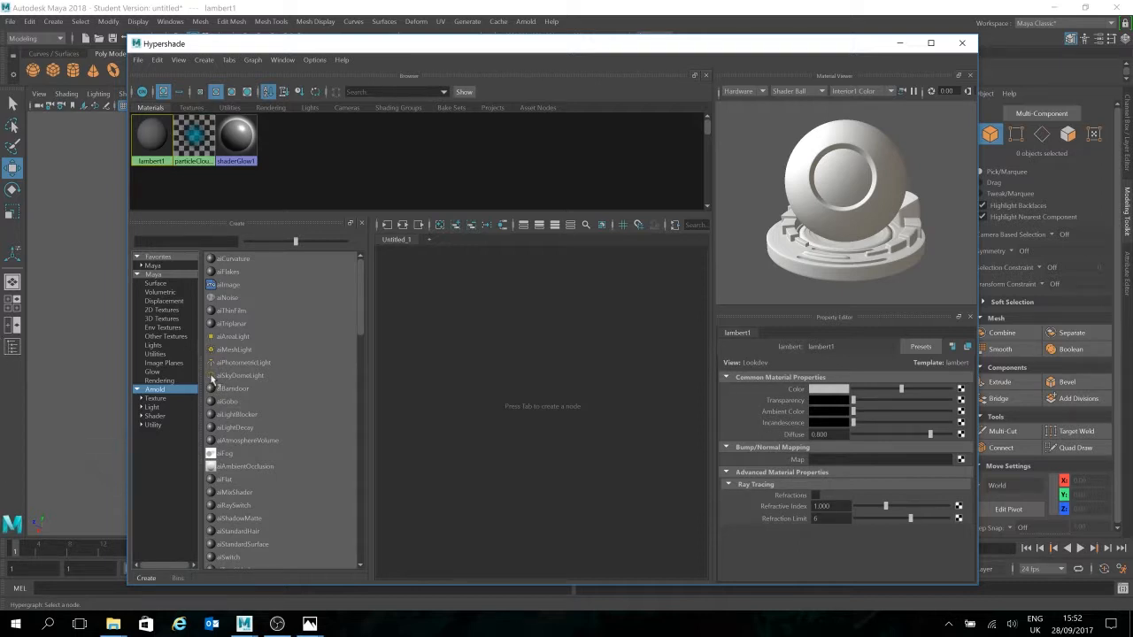
left_click(164, 277)
left_click(161, 292)
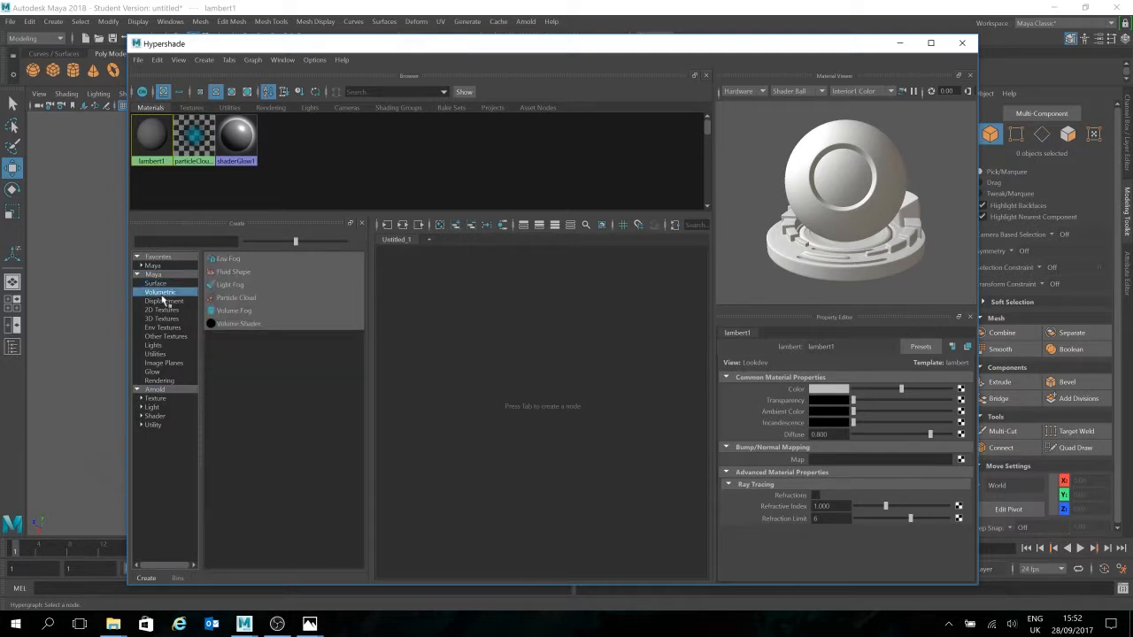
left_click(155, 275)
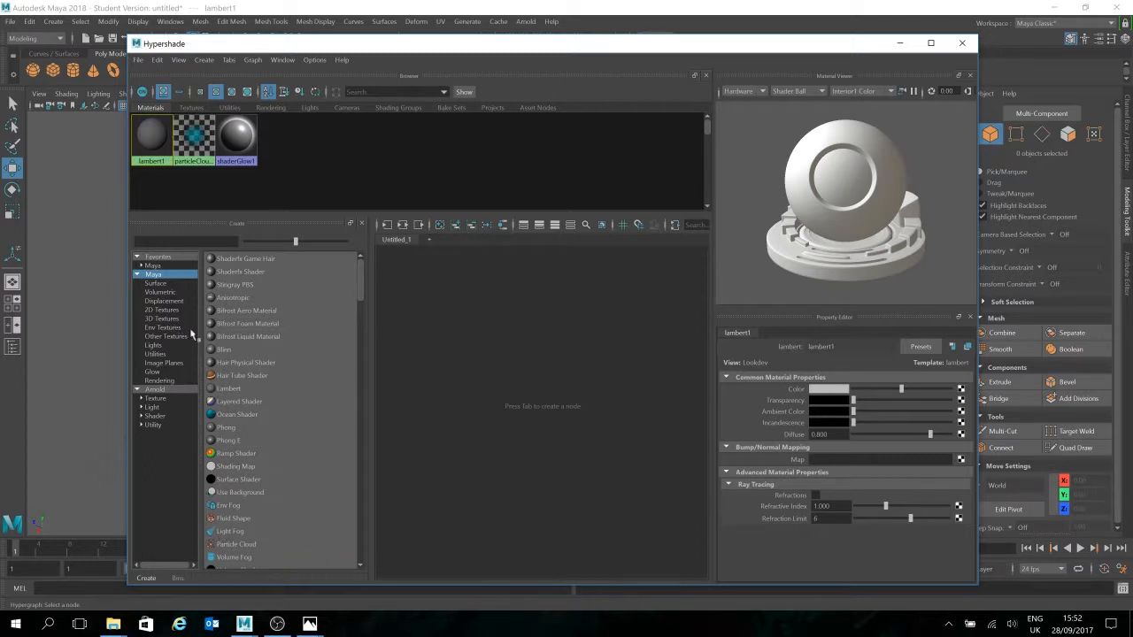
scroll(257, 514, "down", 5)
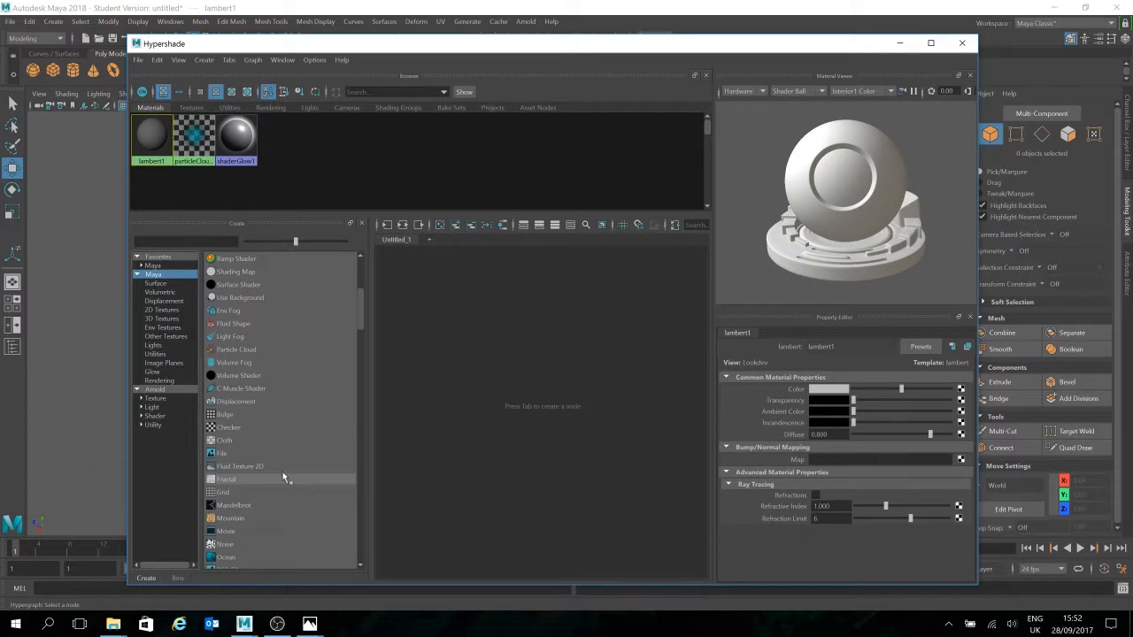
scroll(235, 537, "down", 3)
scroll(235, 540, "down", 2)
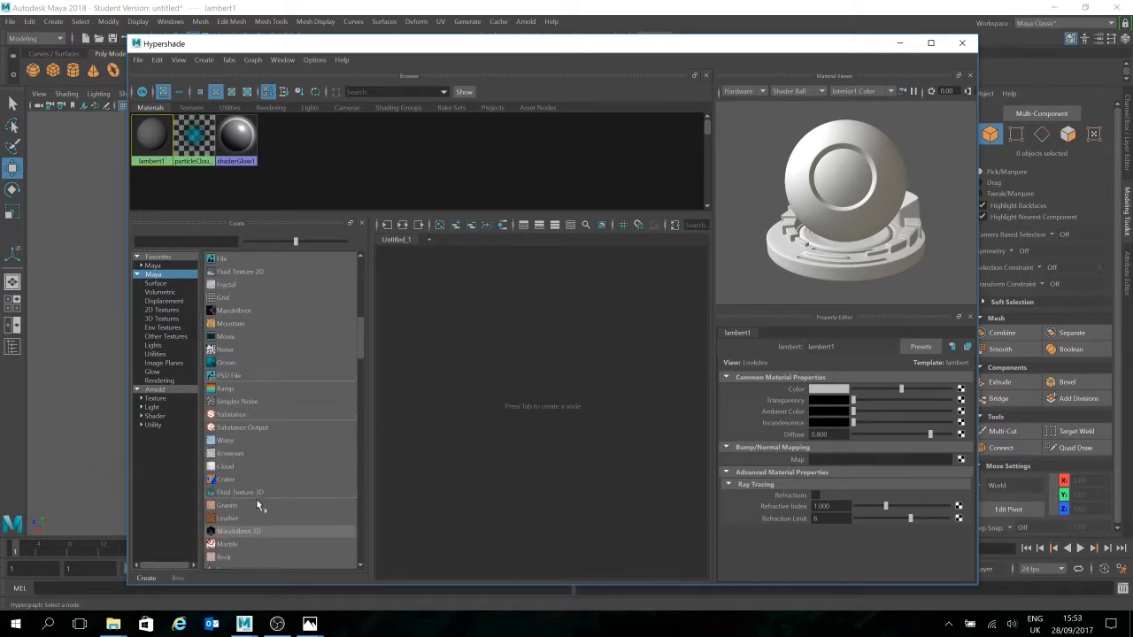
scroll(257, 505, "down", 3)
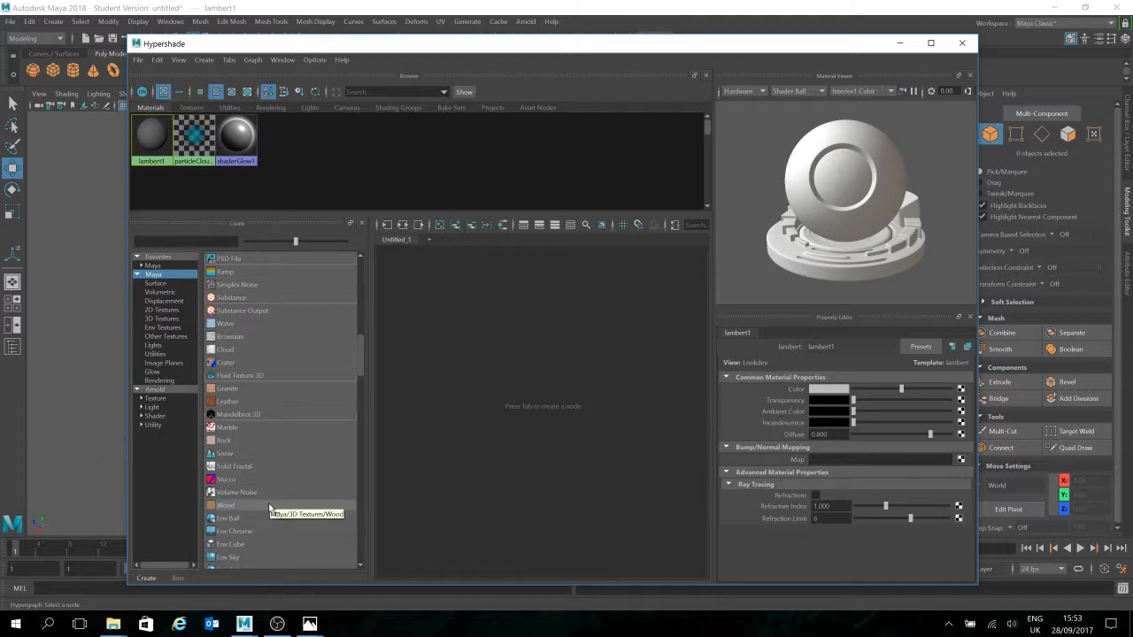
scroll(270, 495, "up", 12)
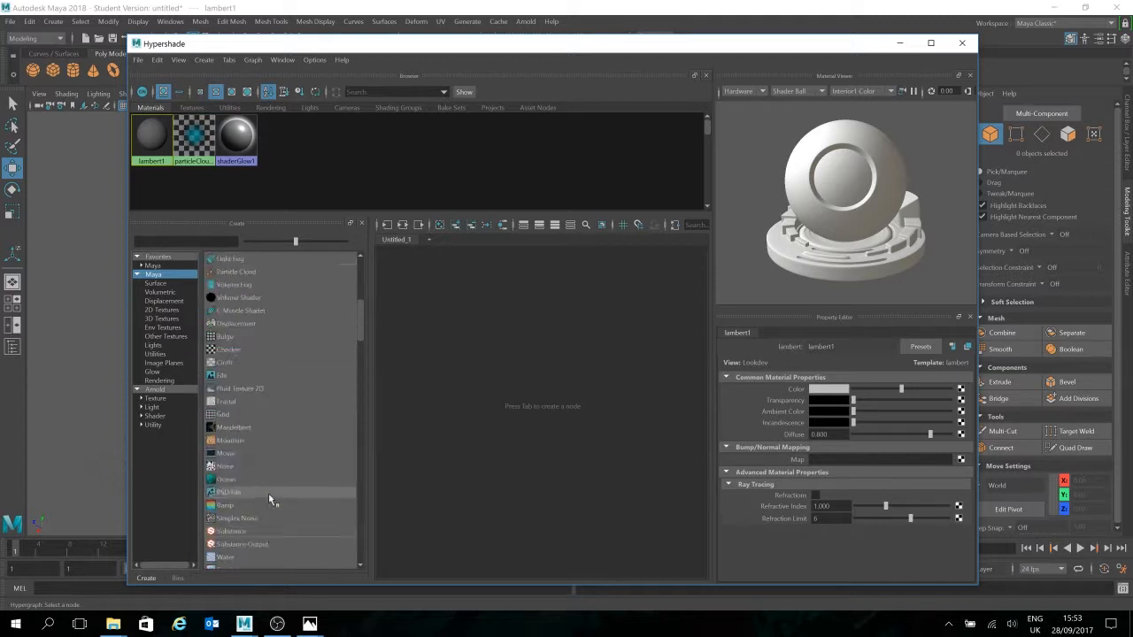
- List the Maya surface shaders and create a Blinn material from them
left_click(161, 292)
left_click(162, 284)
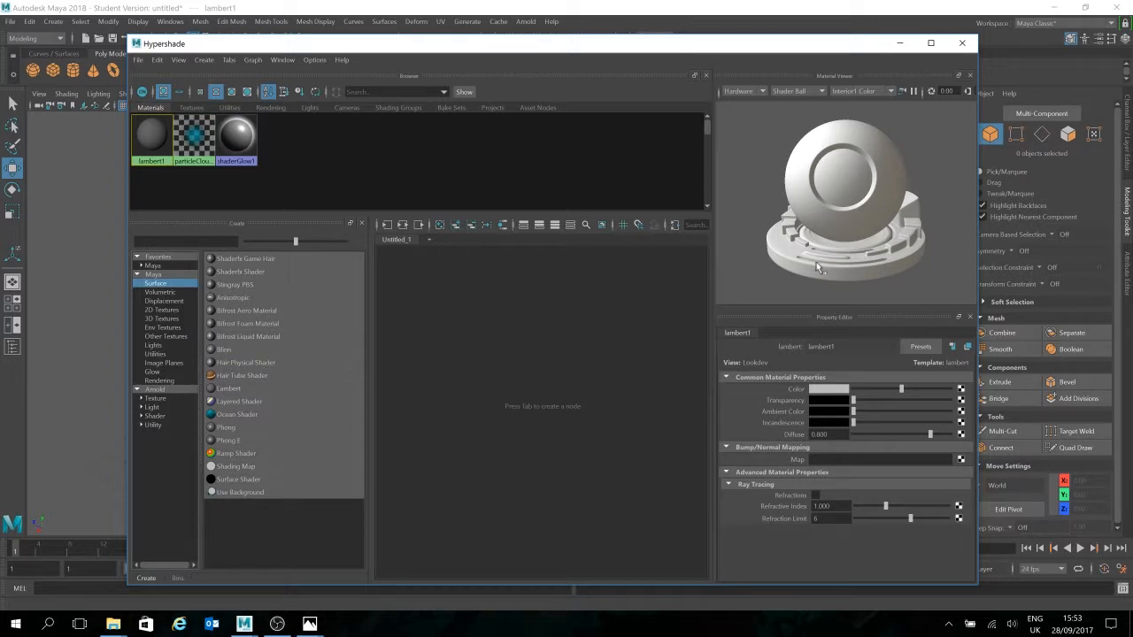
left_click(216, 350)
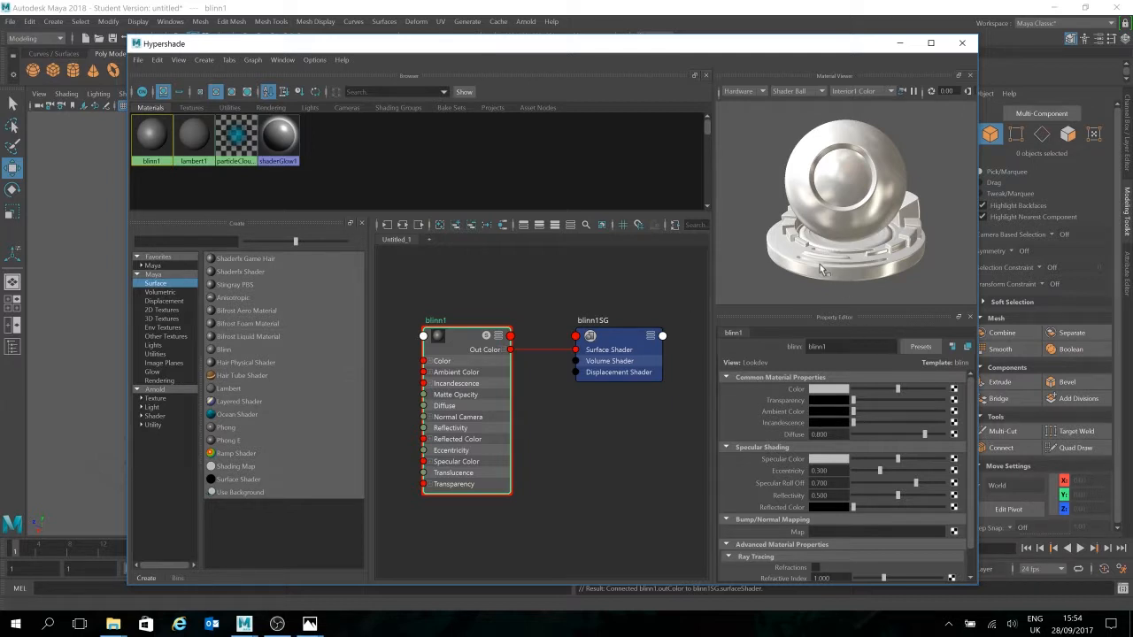
- Preview the Blinn material on the Cloth and Ocean shapes, and return the preview to the Shader Ball
left_click(799, 91)
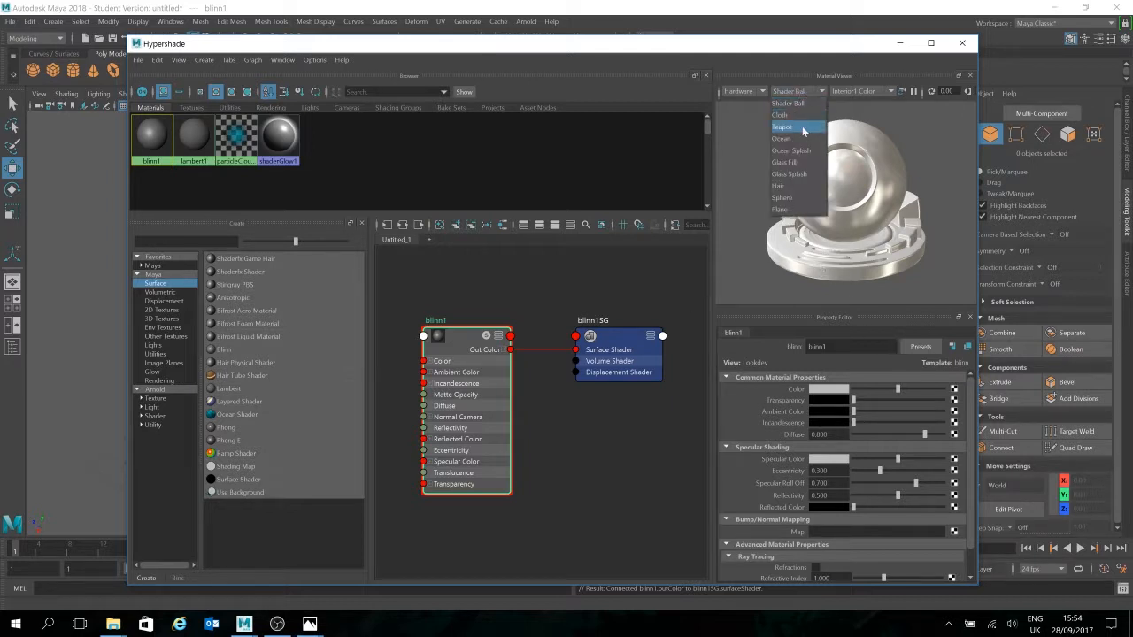
left_click(802, 116)
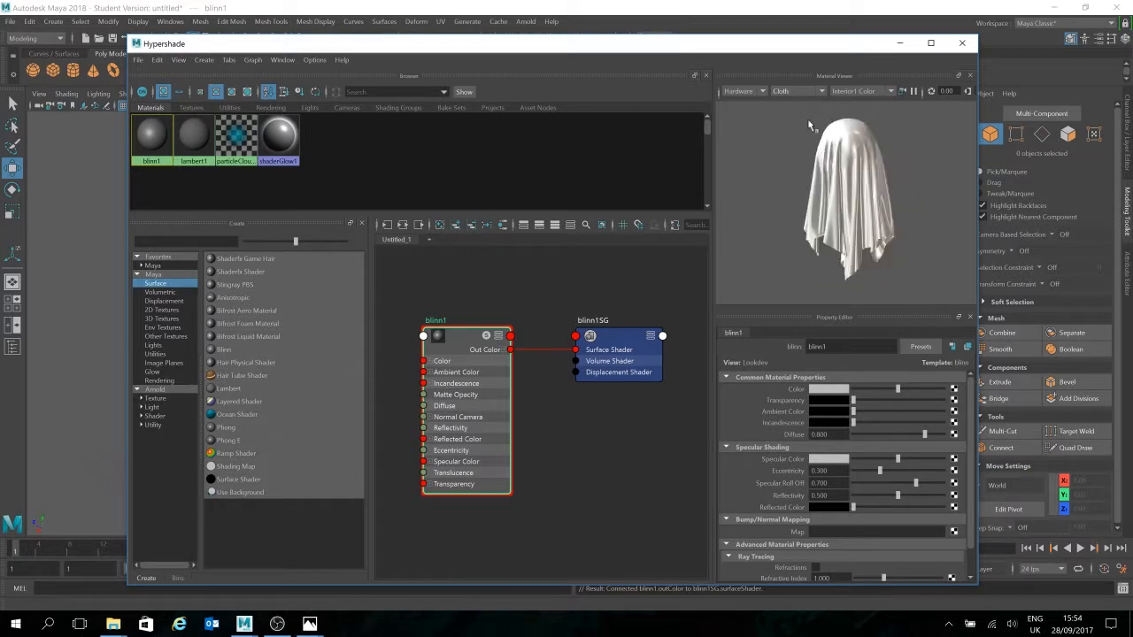
left_click(803, 92)
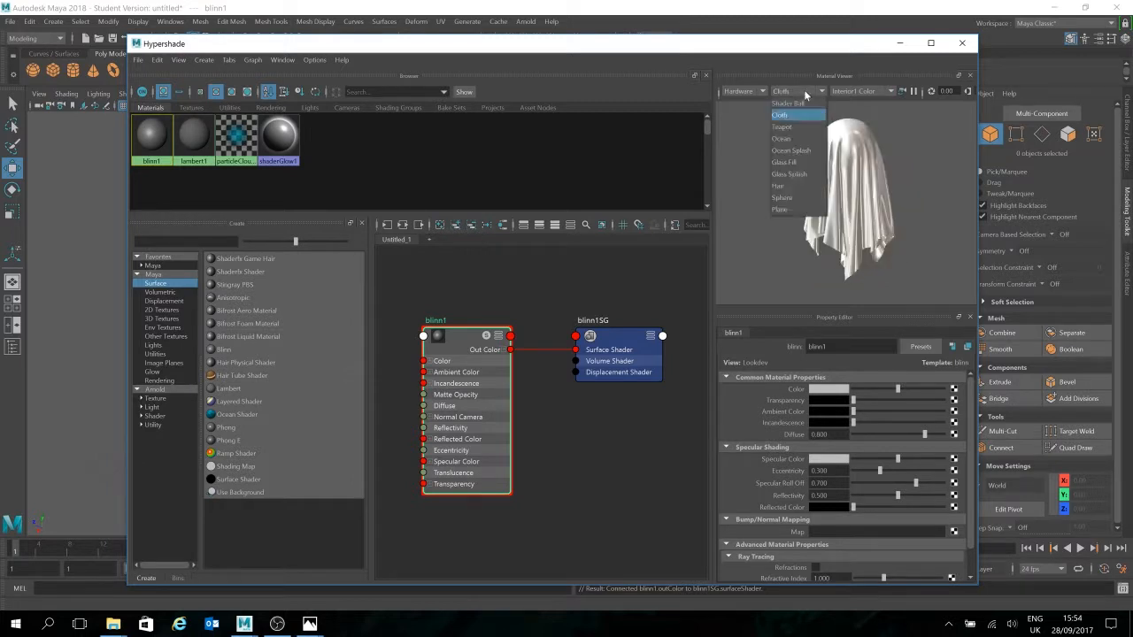
left_click(805, 141)
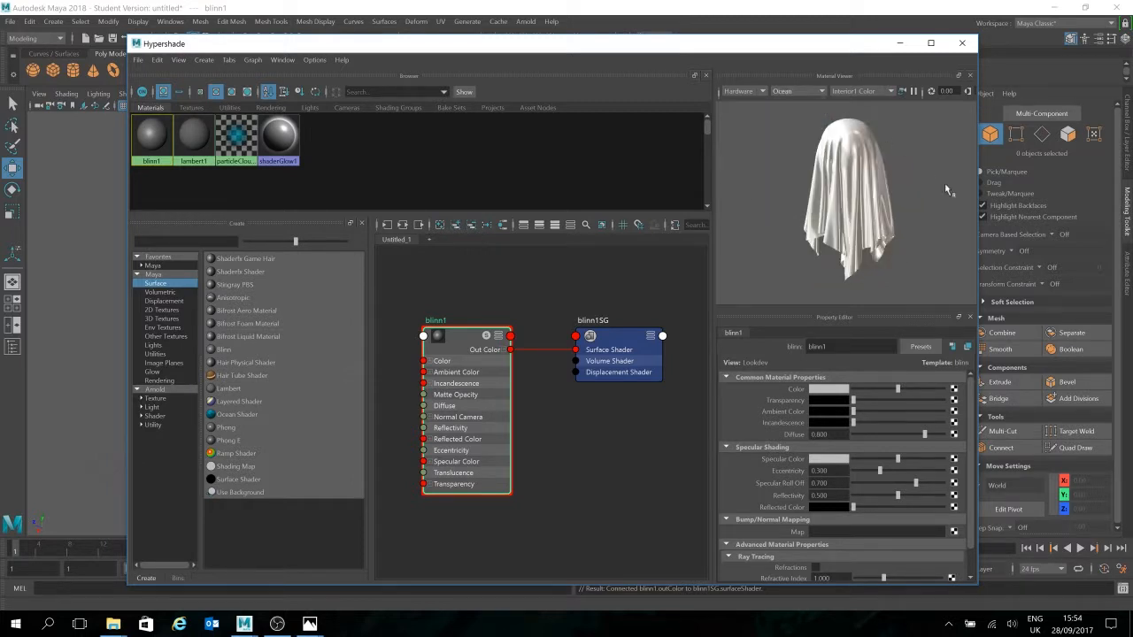
left_click(794, 92)
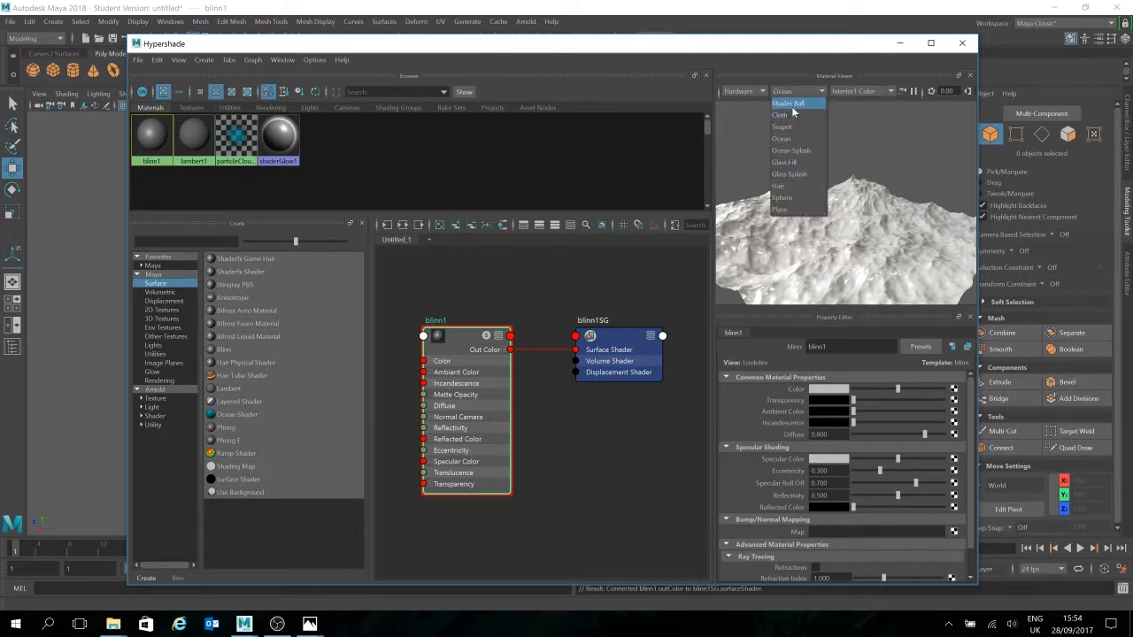
left_click(786, 103)
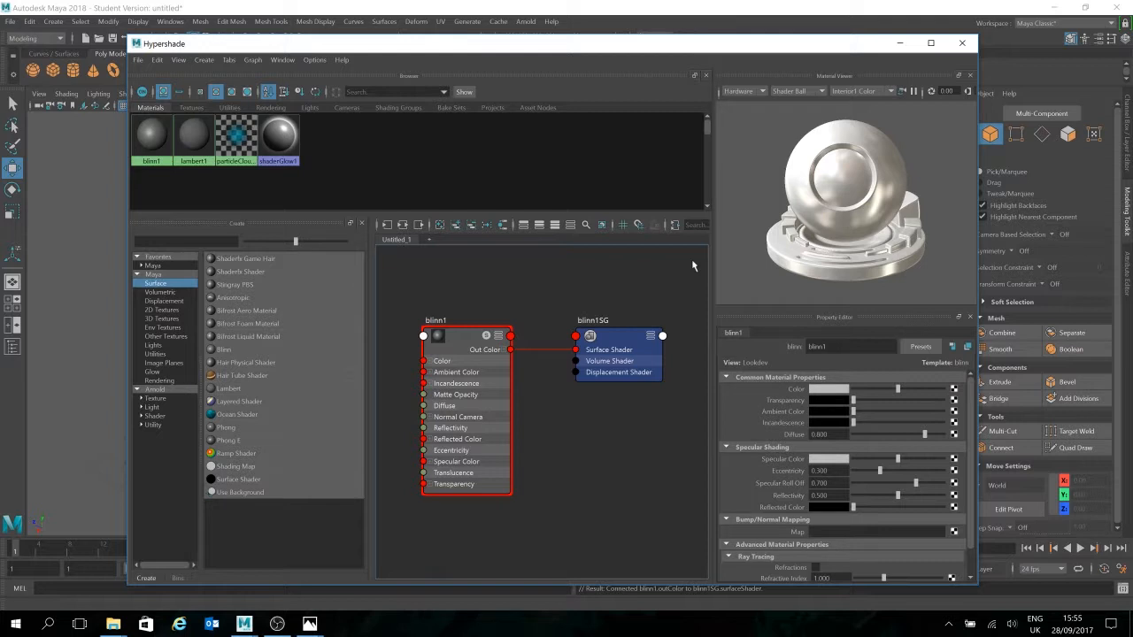
- Look through the Blinn material's attributes and compare its preview with the default Lambert material, ending with the Blinn selected
scroll(833, 396, "down", 2)
scroll(837, 416, "up", 2)
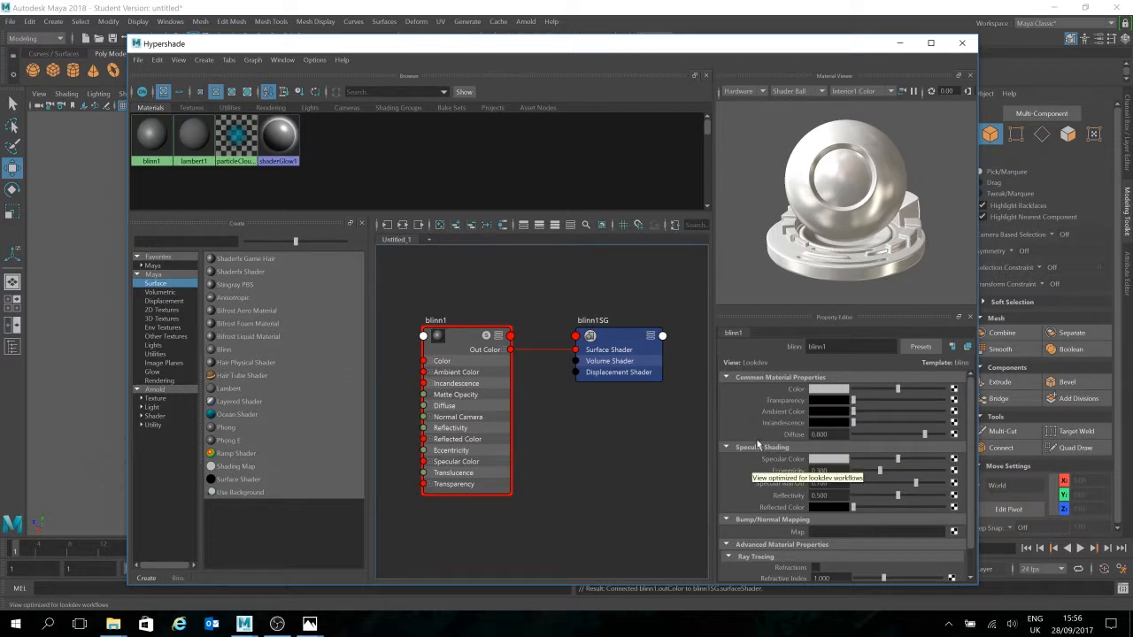
scroll(768, 478, "down", 1)
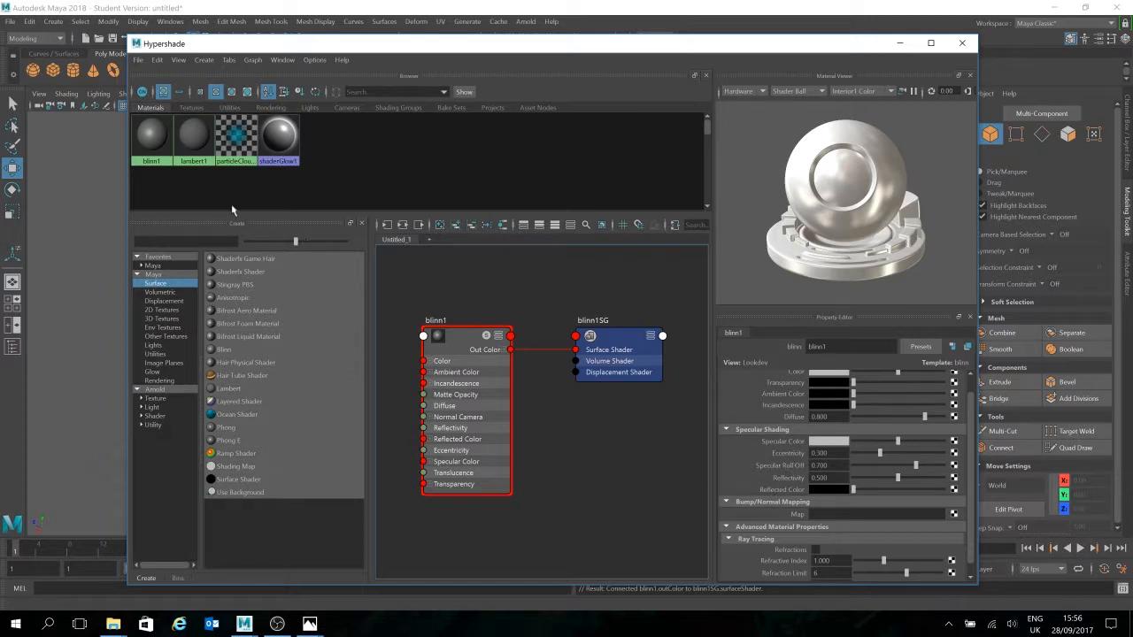
left_click(186, 146)
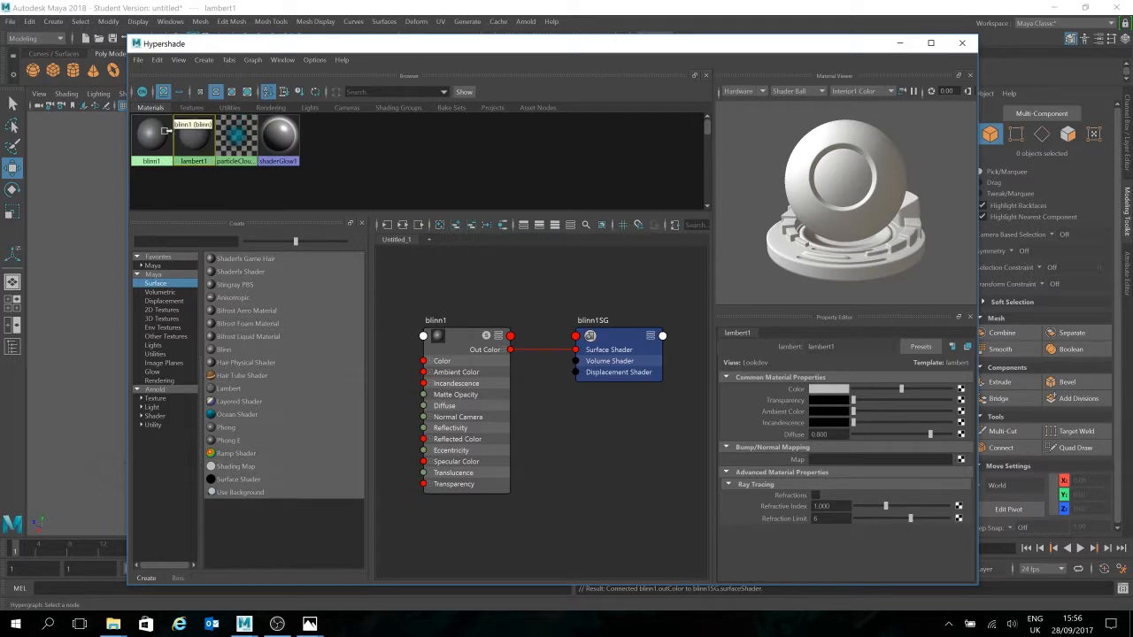
left_click(165, 131)
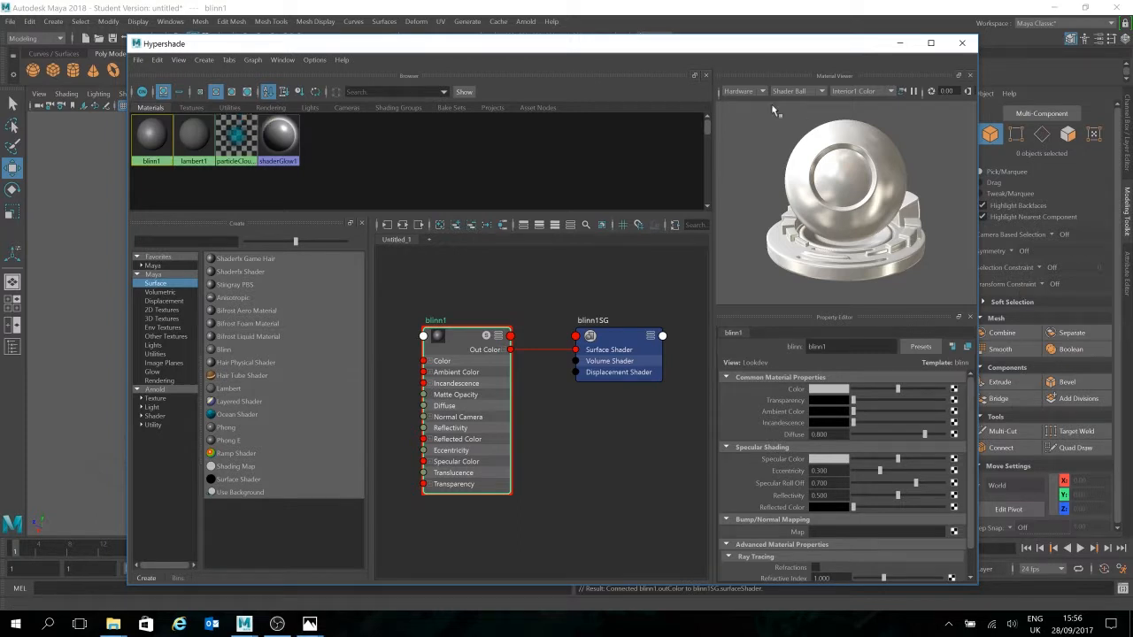
left_click(212, 126)
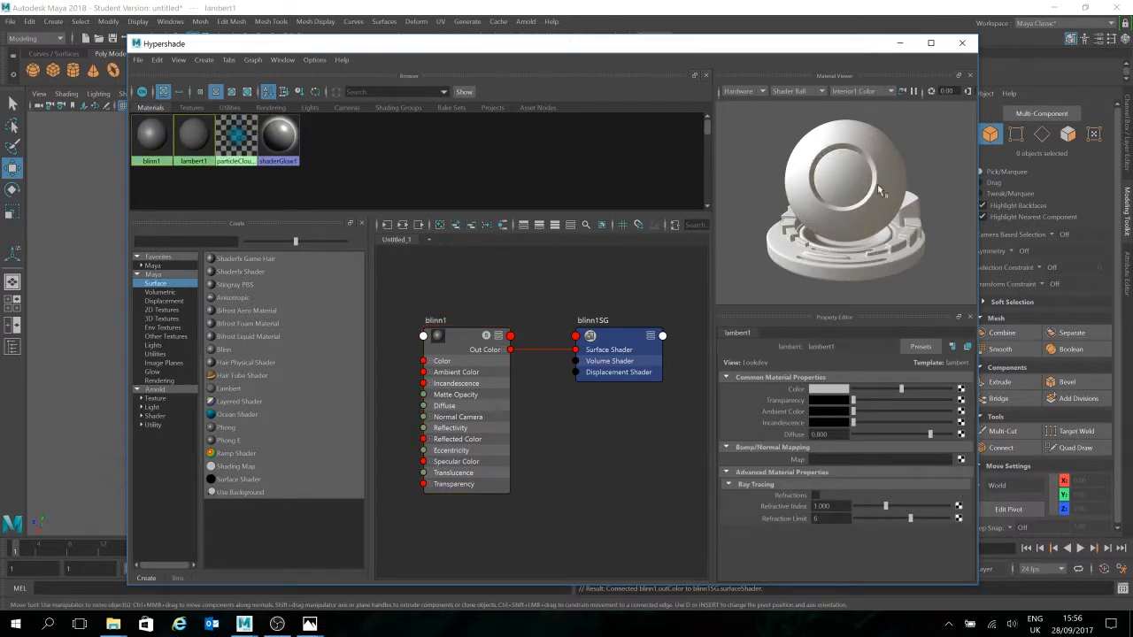
left_click(151, 134)
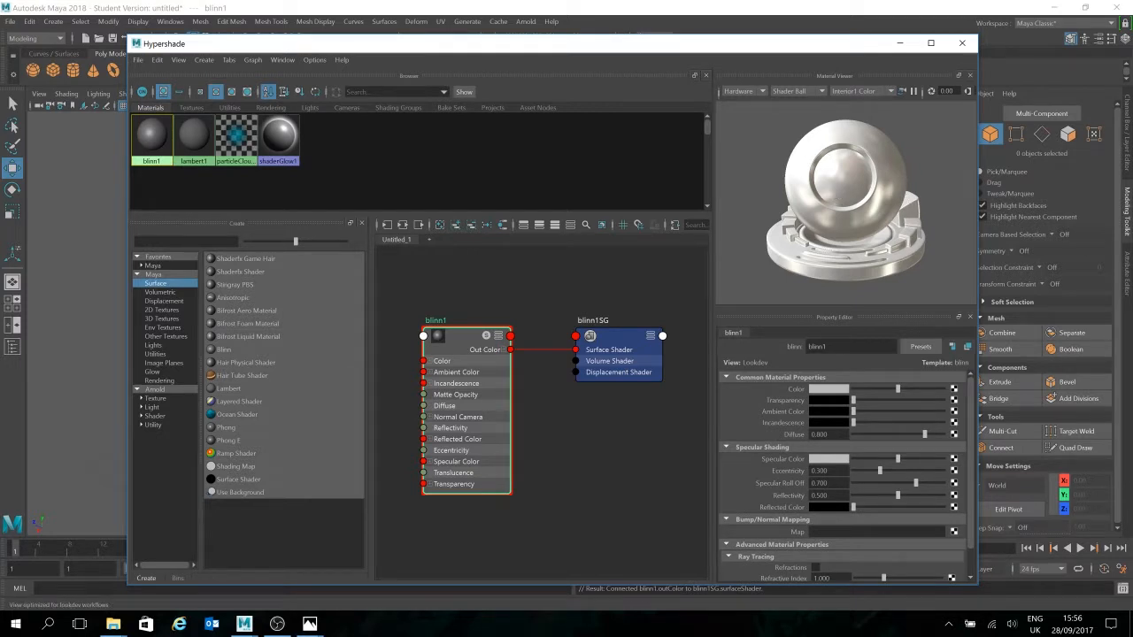
- Give the Blinn material a teal green color and a bright green transparency color
left_click(830, 396)
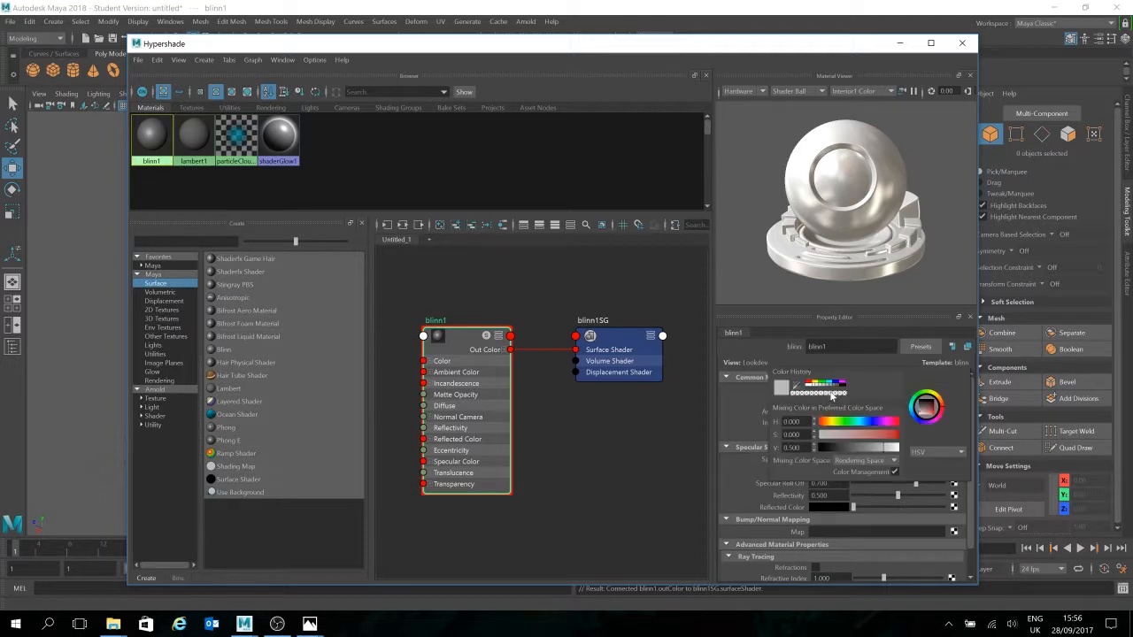
left_click_drag(837, 425, 910, 437)
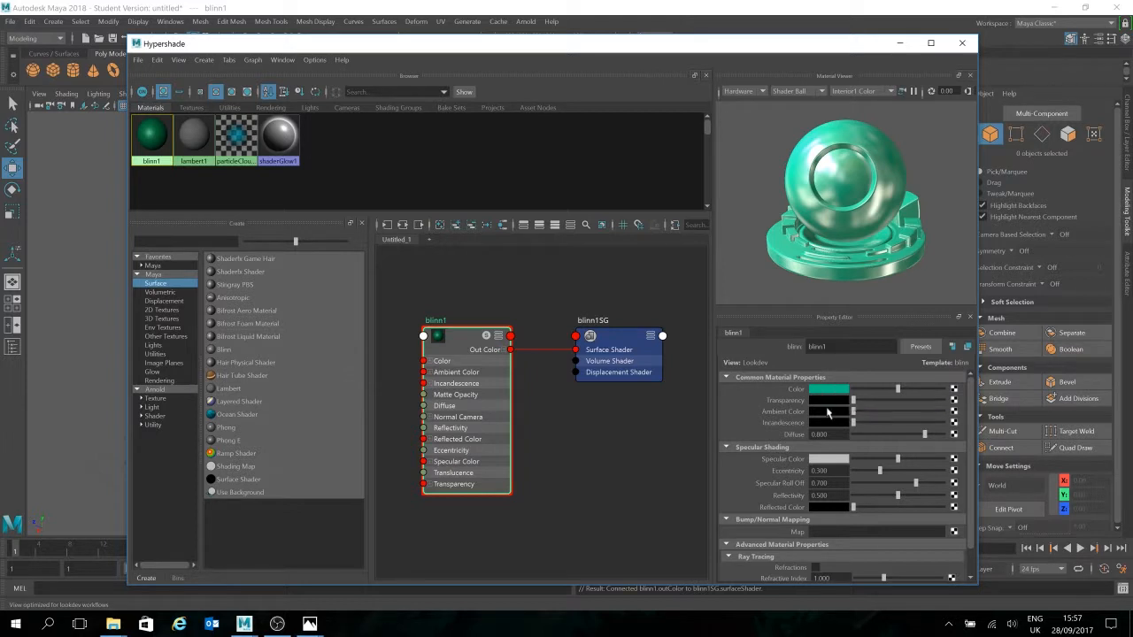
left_click(828, 390)
left_click(837, 401)
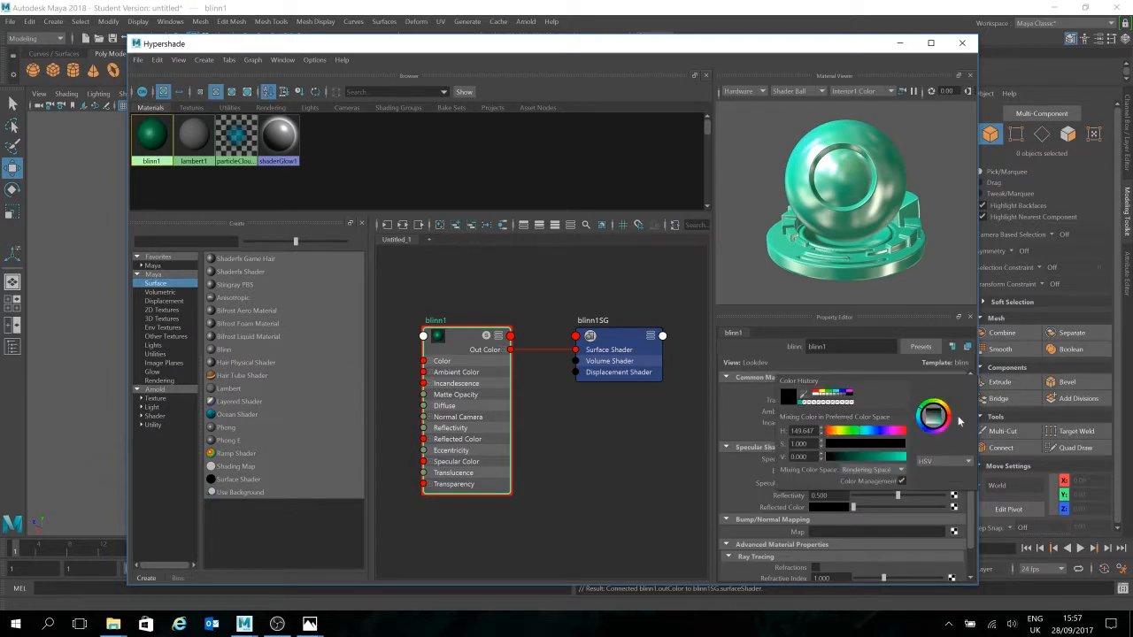
left_click_drag(858, 433, 907, 457)
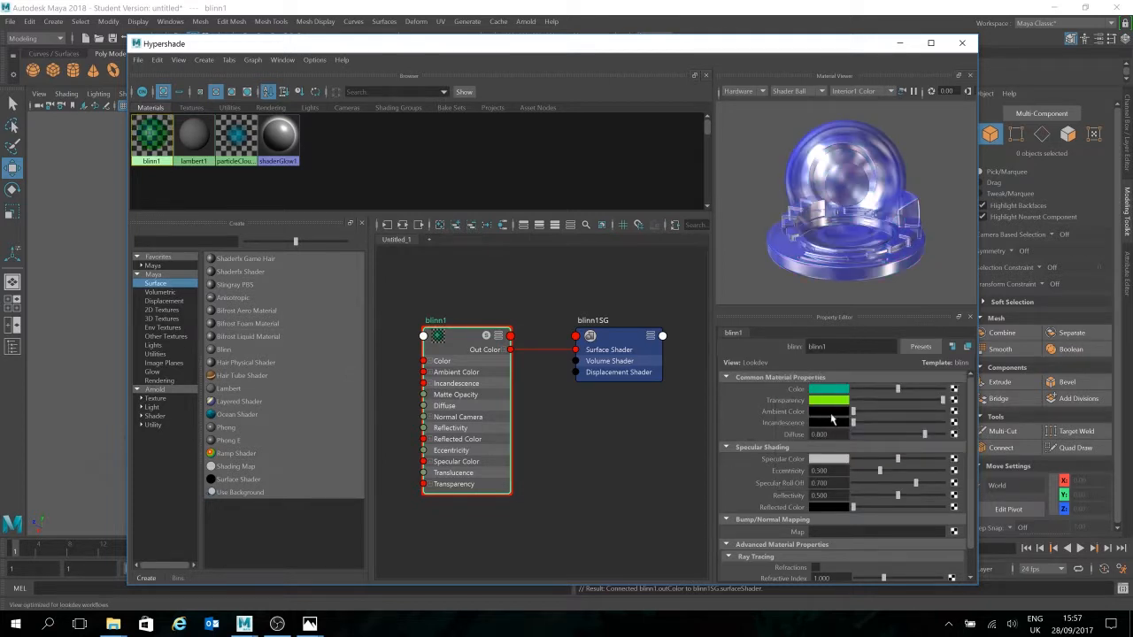
- Change the Blinn's transparency color to the teal stored in the color history
left_click(836, 412)
left_click(823, 401)
left_click(839, 401)
left_click(829, 400)
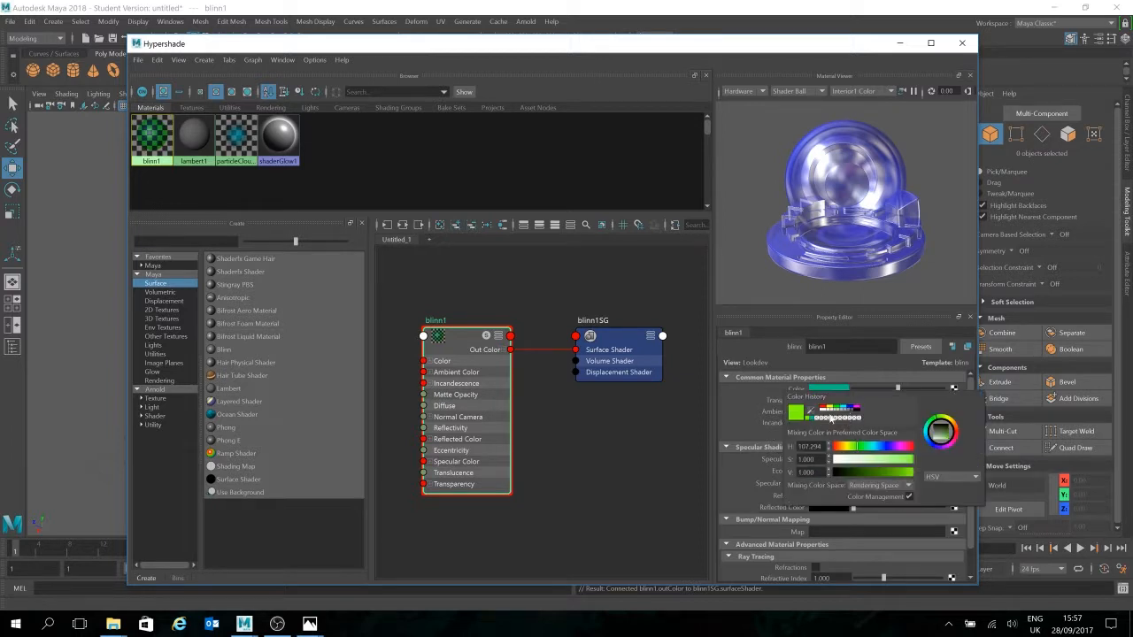
left_click(811, 419)
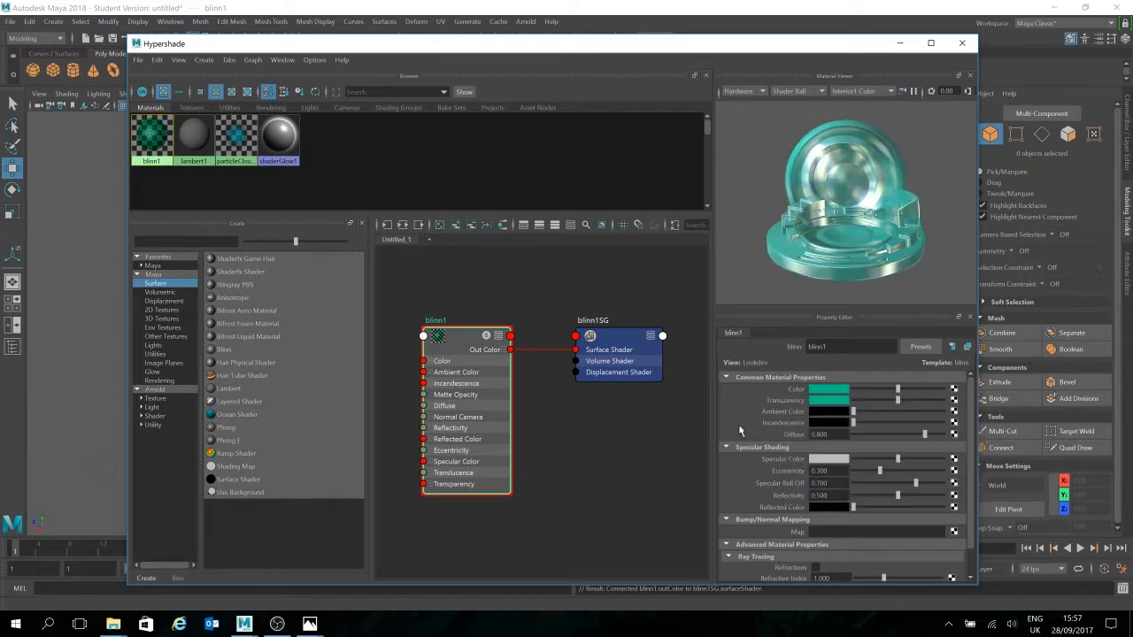
- Brighten the Blinn's teal color and raise its ambient color to a grey with a value of 0.406
left_click(837, 413)
left_click(838, 413)
left_click(865, 446)
left_click_drag(896, 387, 923, 393)
left_click_drag(854, 413, 889, 413)
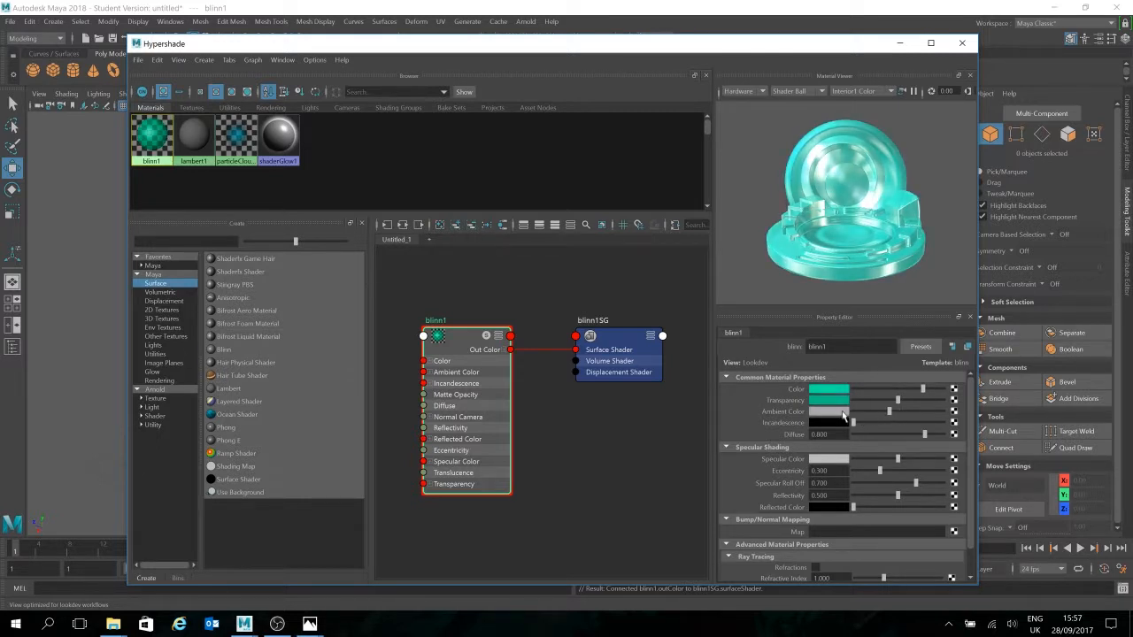
- Try black as the Blinn's ambient color and raise the ambient color to nearly white
left_click(844, 413)
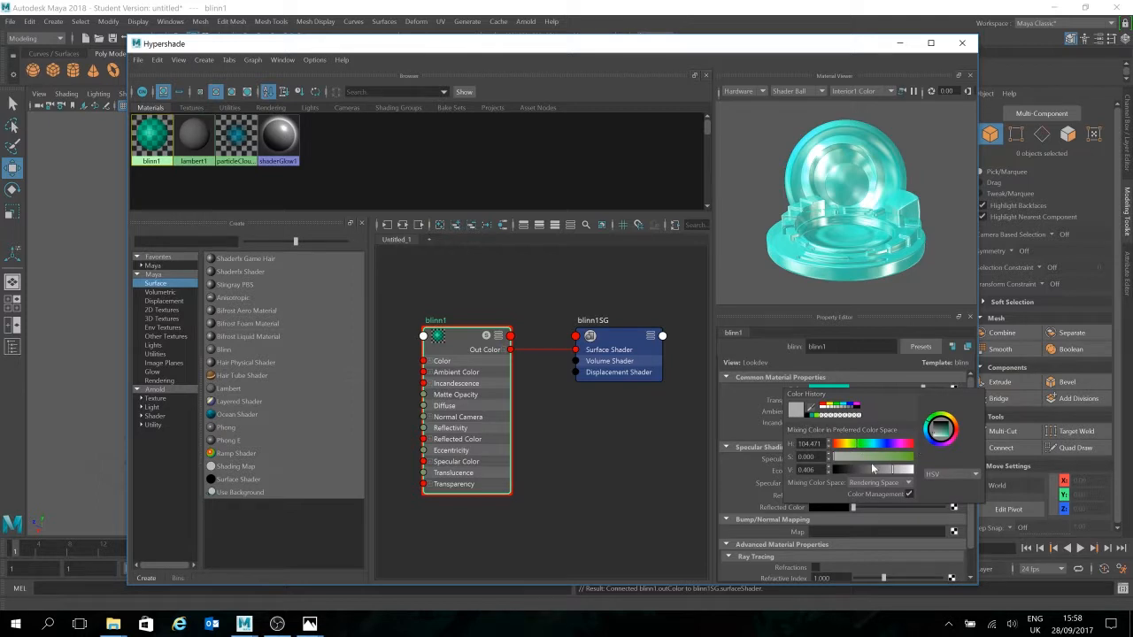
left_click_drag(871, 465, 913, 465)
left_click_drag(945, 431, 945, 420)
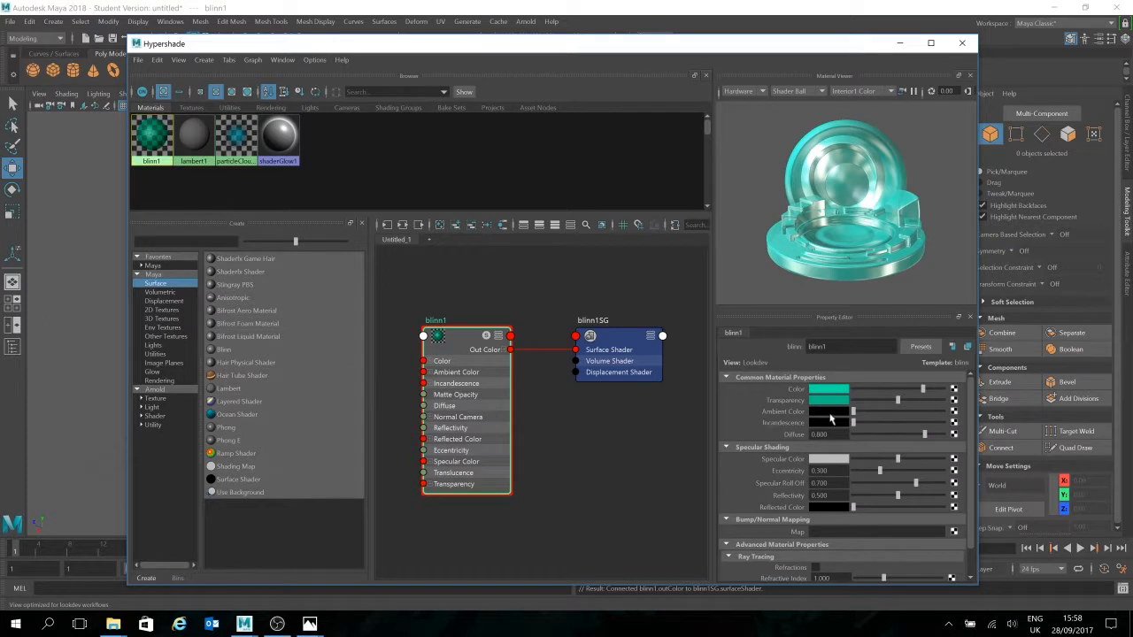
left_click(846, 414)
left_click_drag(853, 414, 928, 444)
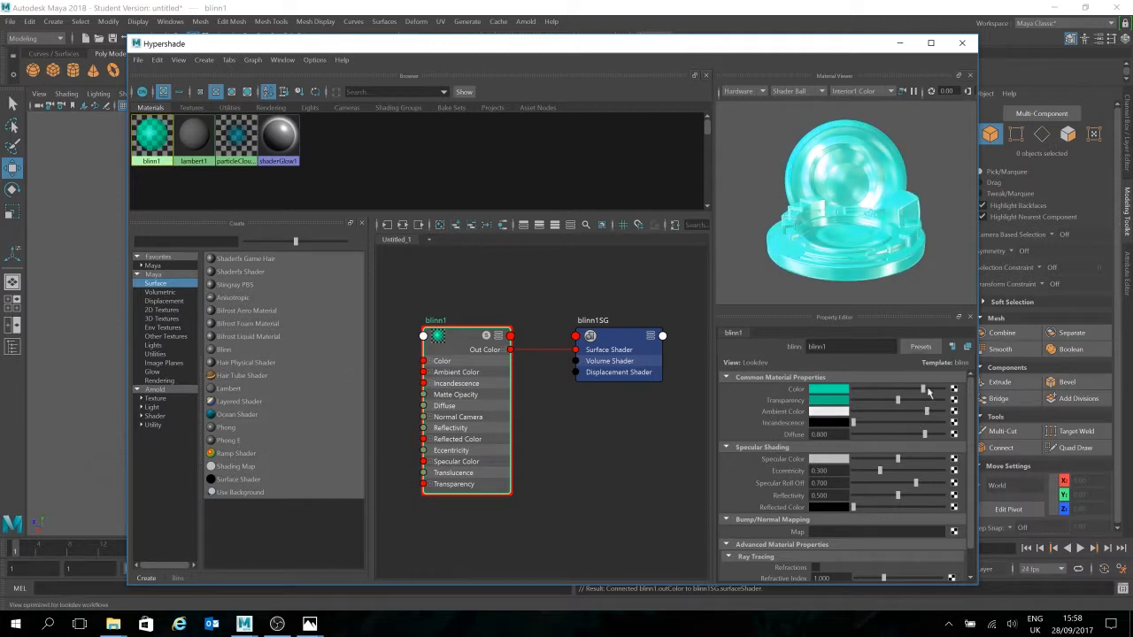
- Turn the Blinn's base color nearly white and brighten its teal transparency color to a value of 0.822
mouse_move(923, 391)
left_mouse_down()
mouse_move(841, 390)
mouse_move(953, 394)
mouse_move(858, 394)
mouse_move(923, 392)
left_mouse_up()
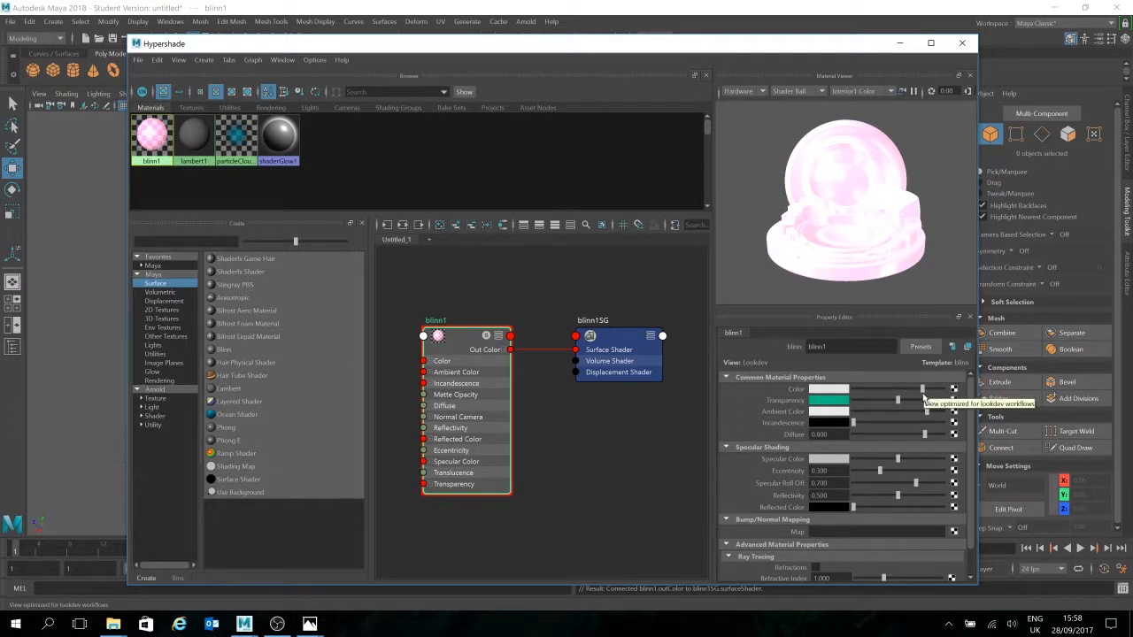
left_click_drag(896, 403, 927, 404)
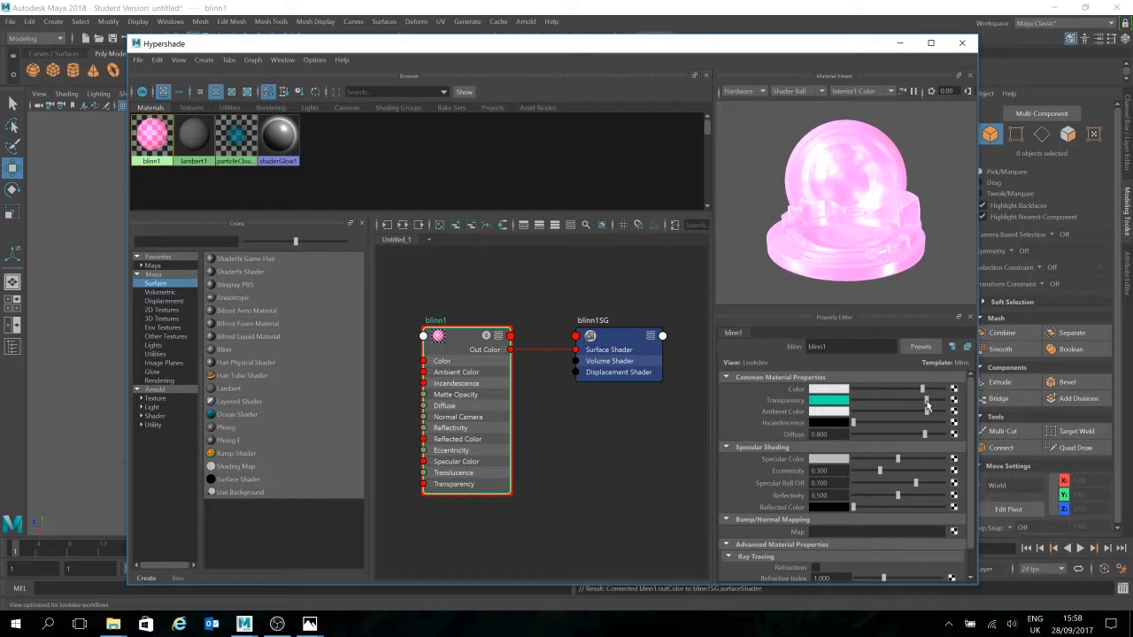
- Set the Blinn's transparency to black from the color history, and raise it to full white
left_click(827, 403)
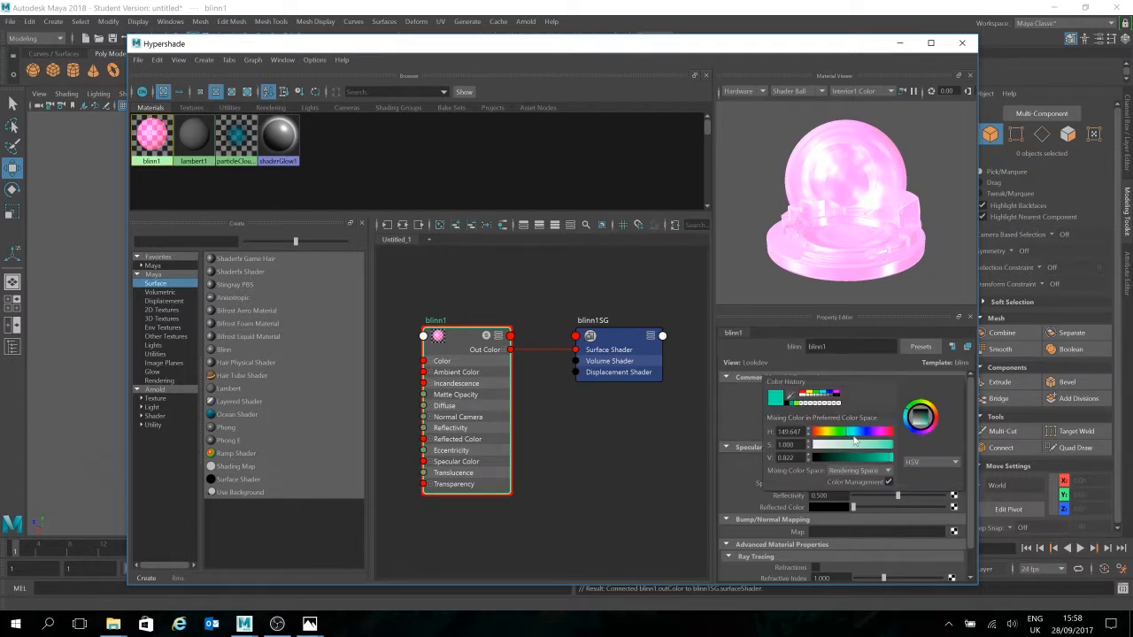
left_click(796, 404)
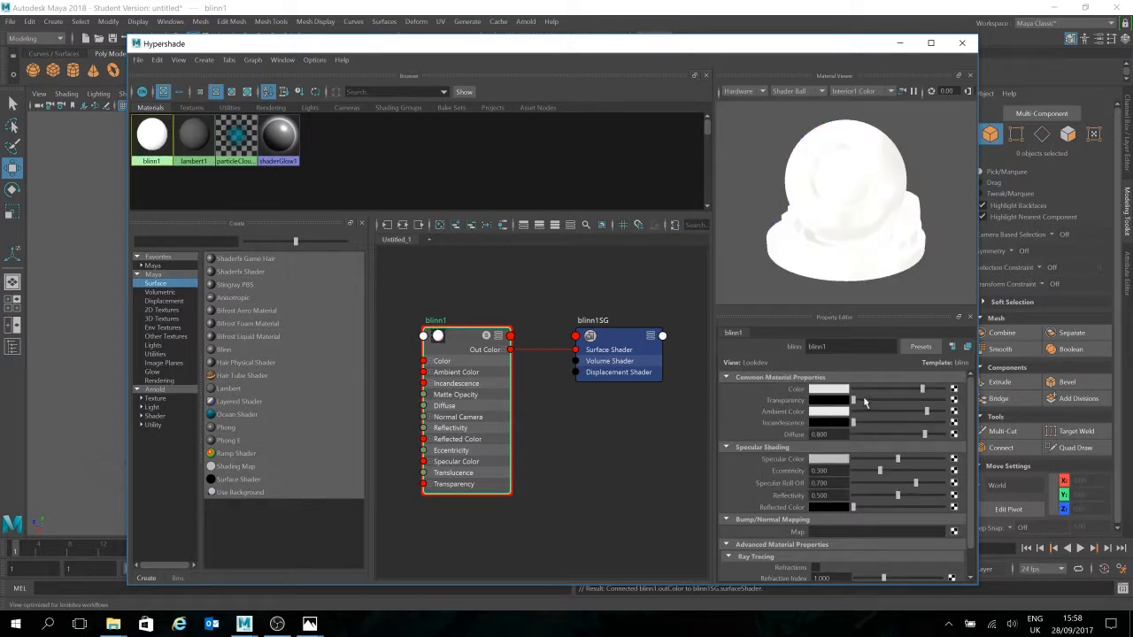
left_click_drag(865, 402, 982, 403)
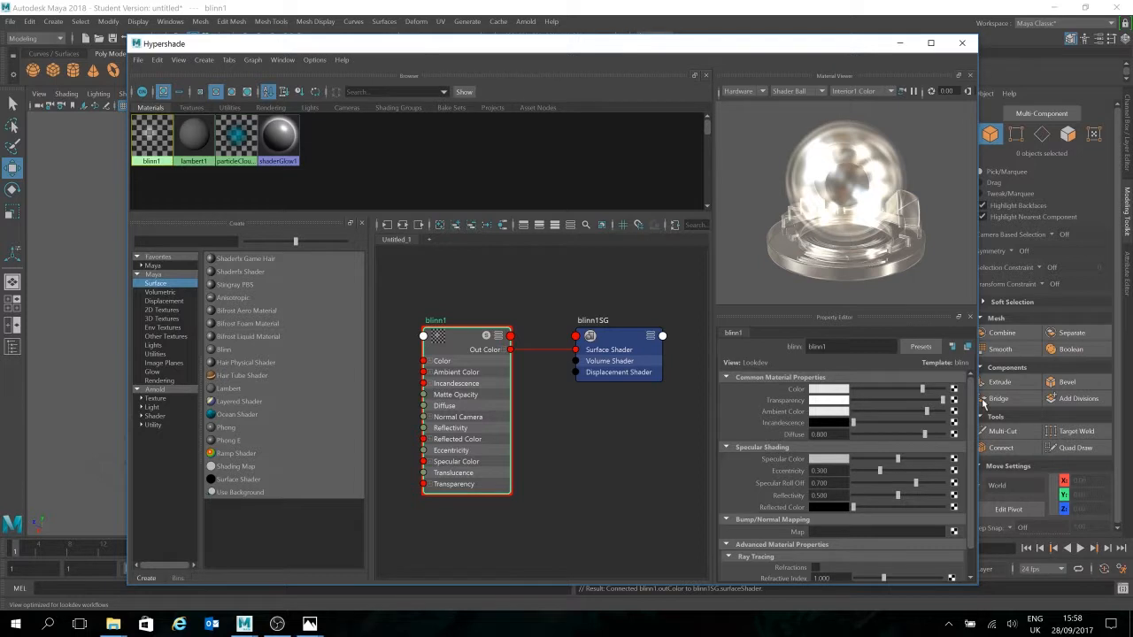
left_click_drag(983, 403, 933, 407)
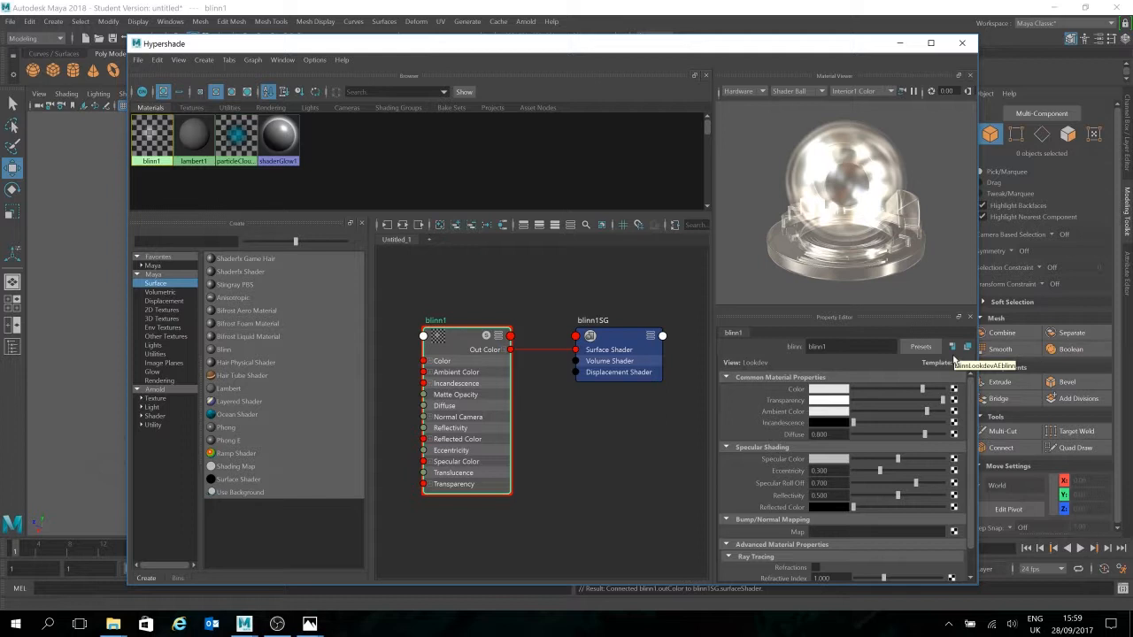
- Tint the Blinn's transparency color a bright, fully saturated teal
left_click(845, 402)
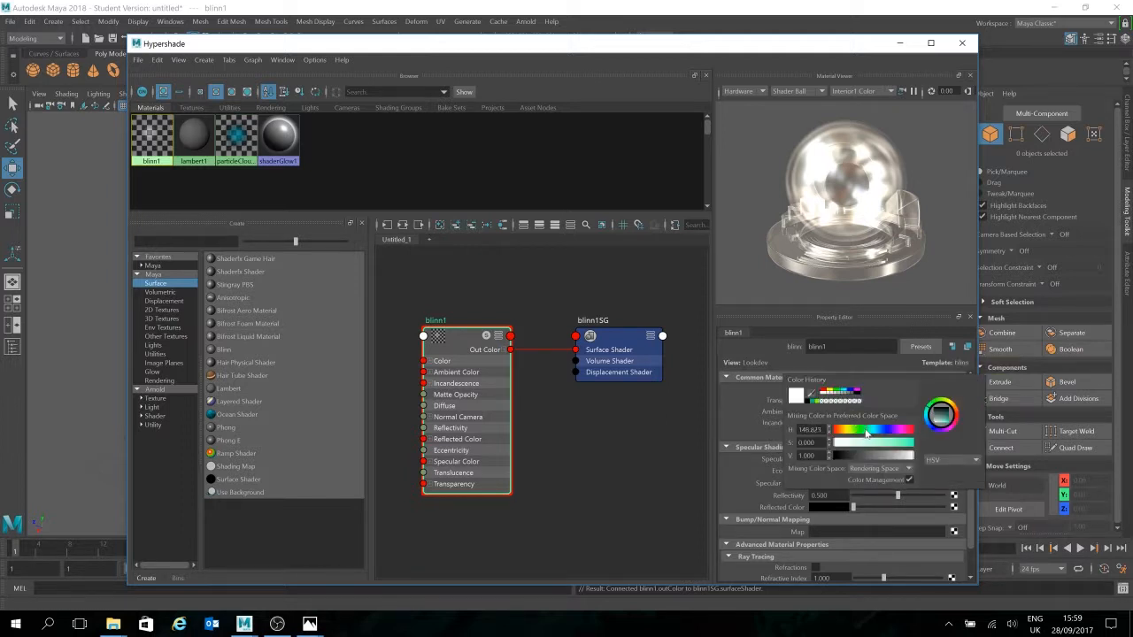
left_click(935, 423)
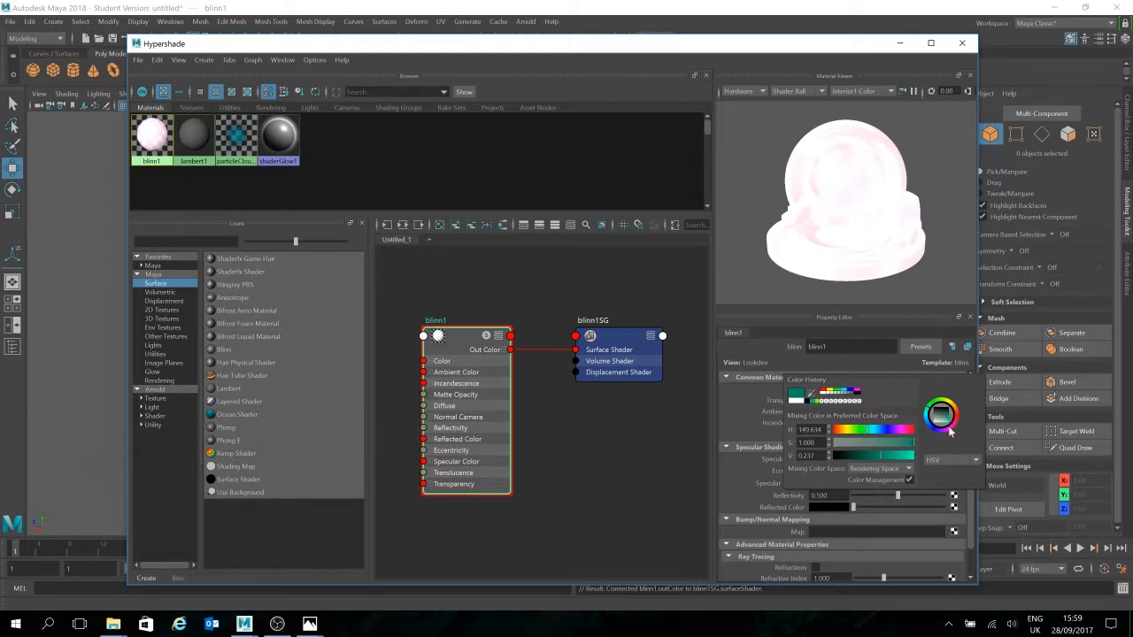
left_click(952, 429)
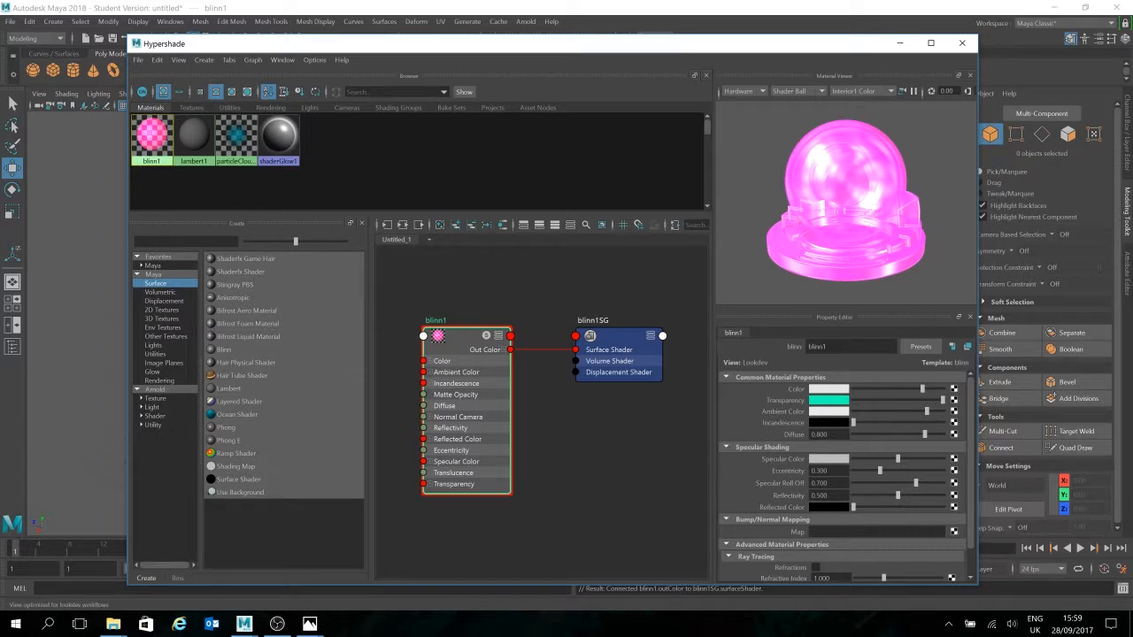
- Tint the Blinn's specular color light blue with hue 192 and saturation 0.906, and set eccentricity to 0.244 and specular roll off to 0.587
left_click_drag(896, 459, 908, 465)
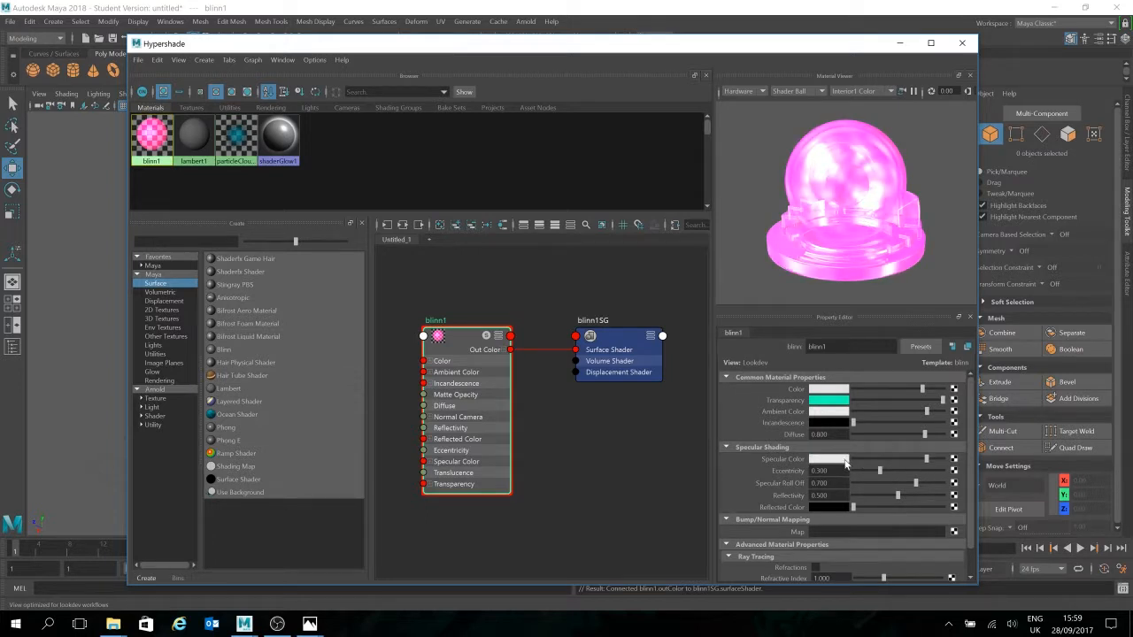
left_click(845, 460)
left_click(896, 489)
left_click_drag(903, 501, 873, 504)
left_click(907, 490)
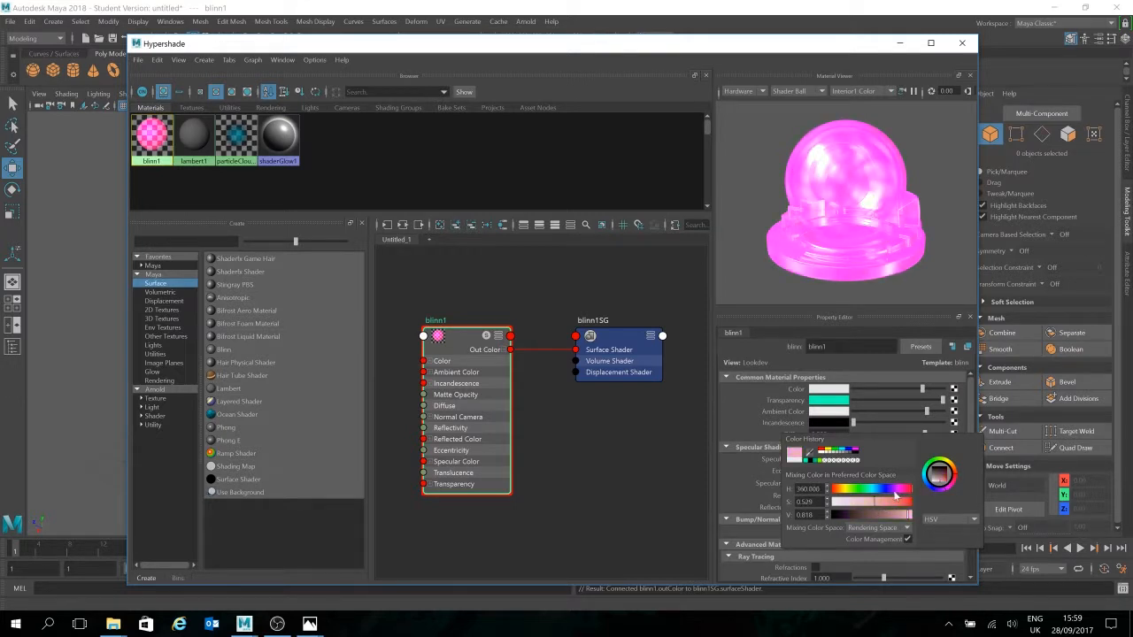
left_click(876, 489)
left_click(904, 503)
mouse_move(873, 491)
left_mouse_down()
mouse_move(840, 491)
mouse_move(898, 491)
mouse_move(861, 490)
mouse_move(875, 490)
left_mouse_up()
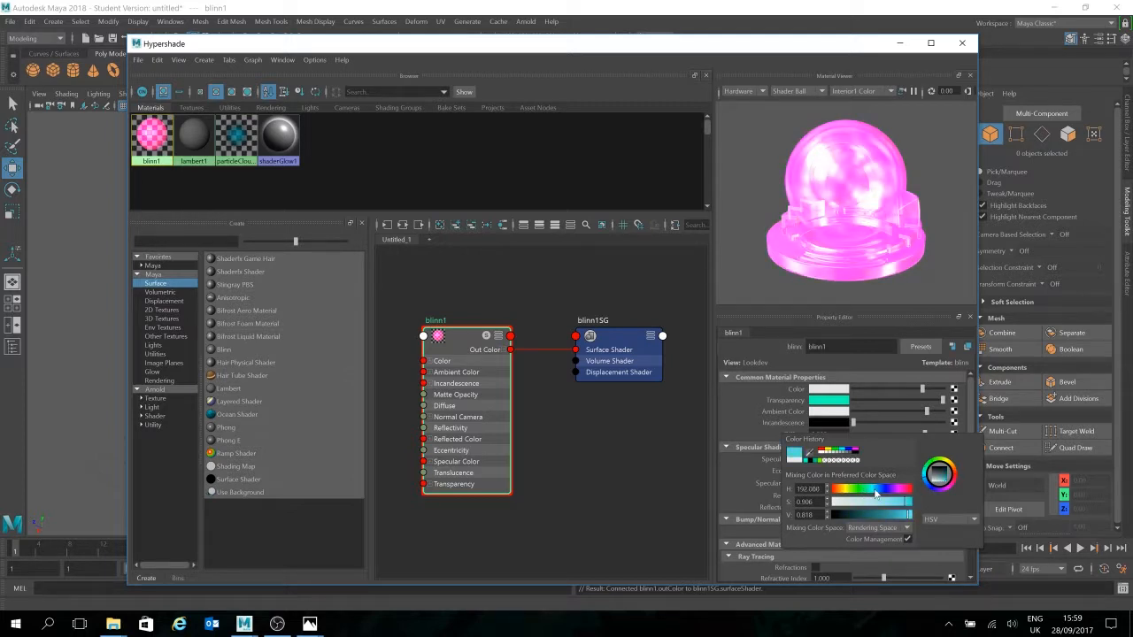
left_click_drag(880, 472, 904, 484)
- Darken the Blinn's transparency to deep teal and make its base color red with hue 360, saturation 1.000 and value 0.304
mouse_move(874, 389)
left_mouse_down()
mouse_move(863, 389)
mouse_move(907, 390)
mouse_move(857, 403)
left_mouse_up()
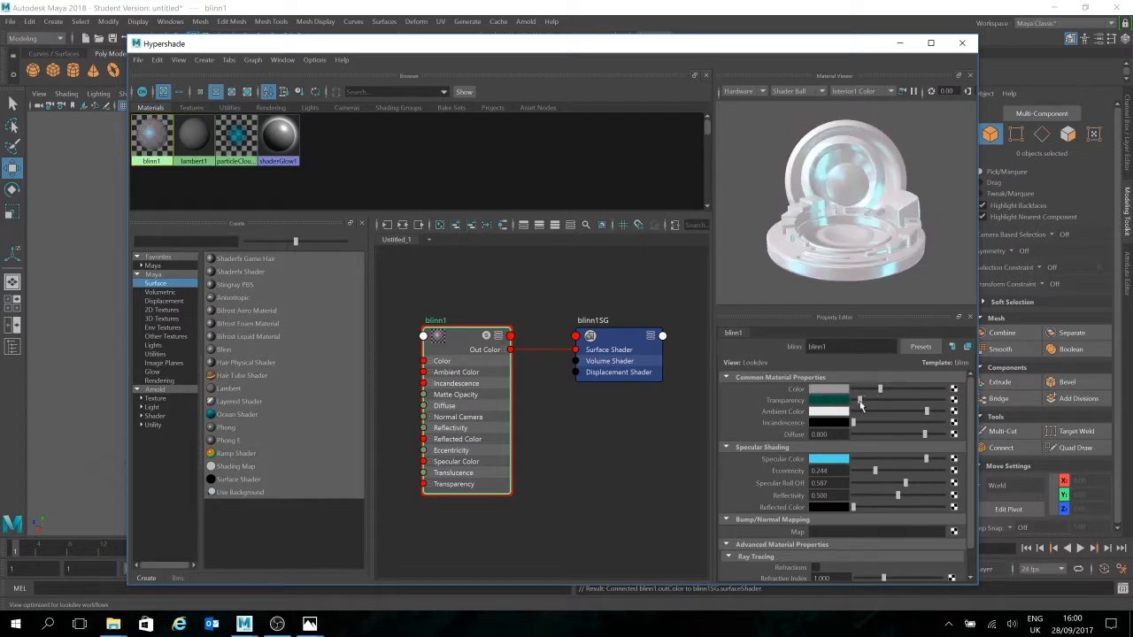
left_click(836, 390)
left_click(839, 390)
left_click_drag(909, 423, 933, 423)
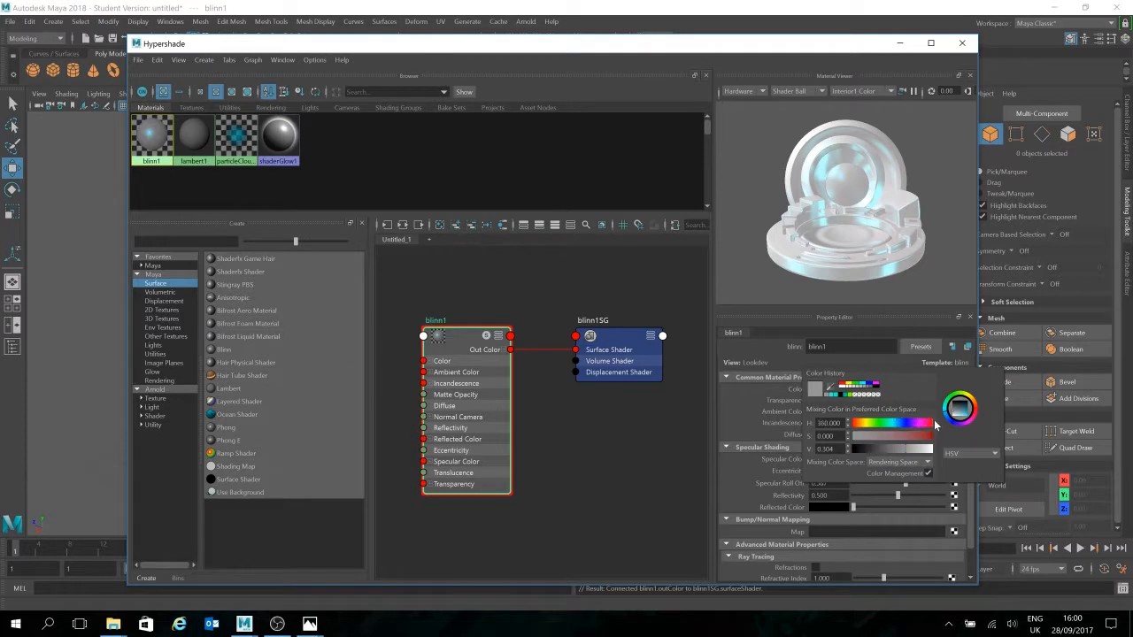
left_click(929, 435)
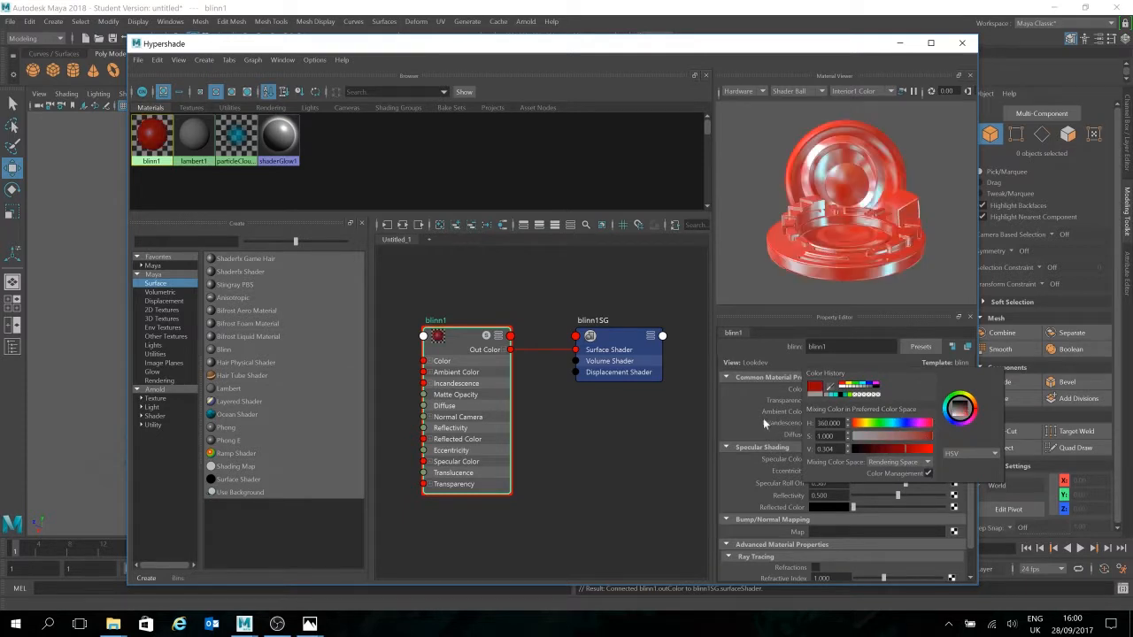
left_click_drag(881, 426, 784, 442)
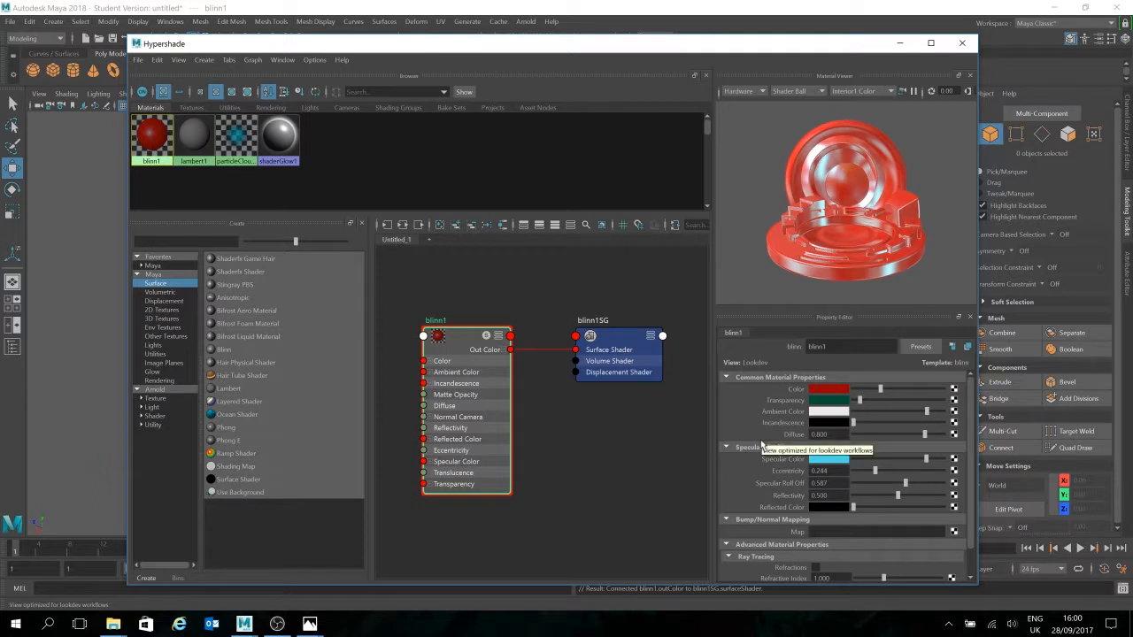
- Try a lower reflectivity on the Blinn and set it to 0.518
scroll(839, 491, "down", 1)
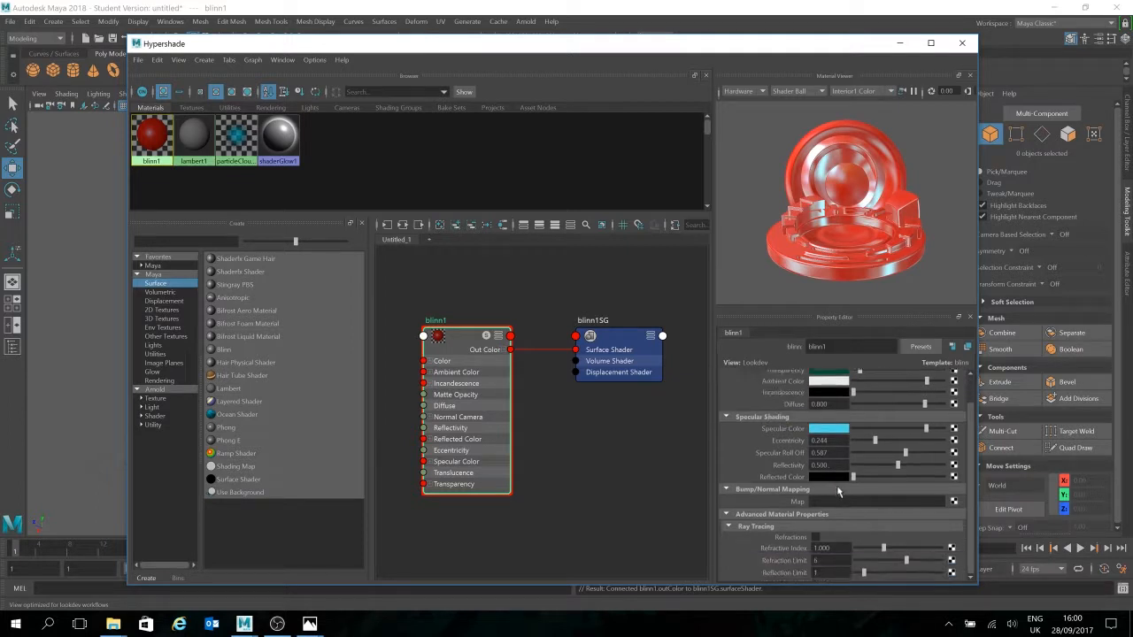
left_click_drag(899, 470, 860, 470)
left_click(899, 466)
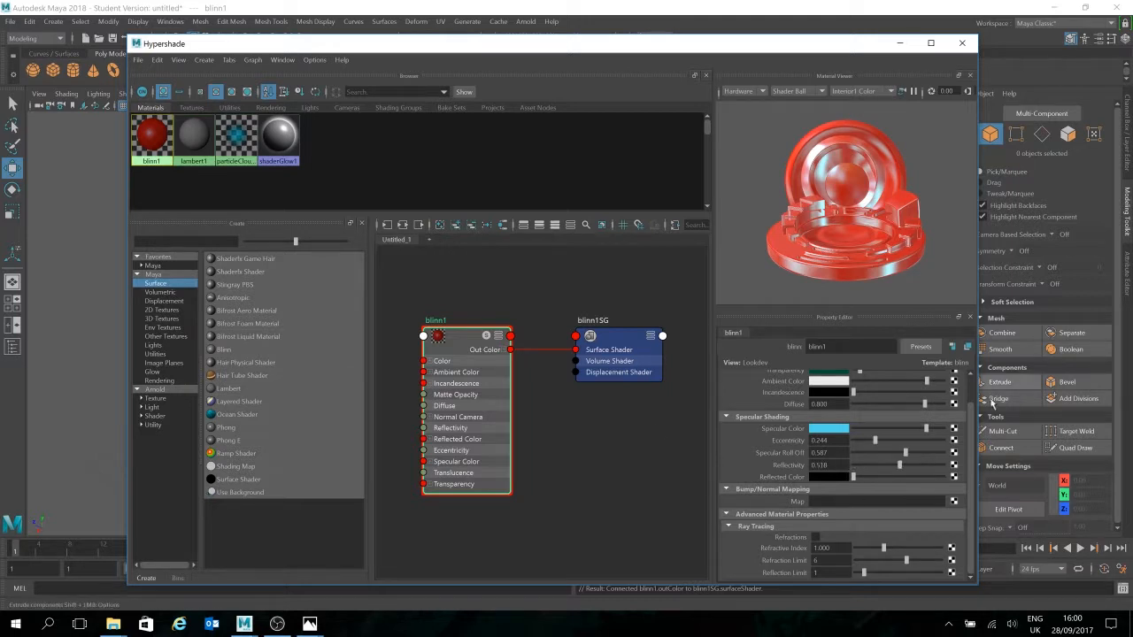
- Map a 2D File texture node to the Blinn's color attribute
scroll(869, 447, "up", 1)
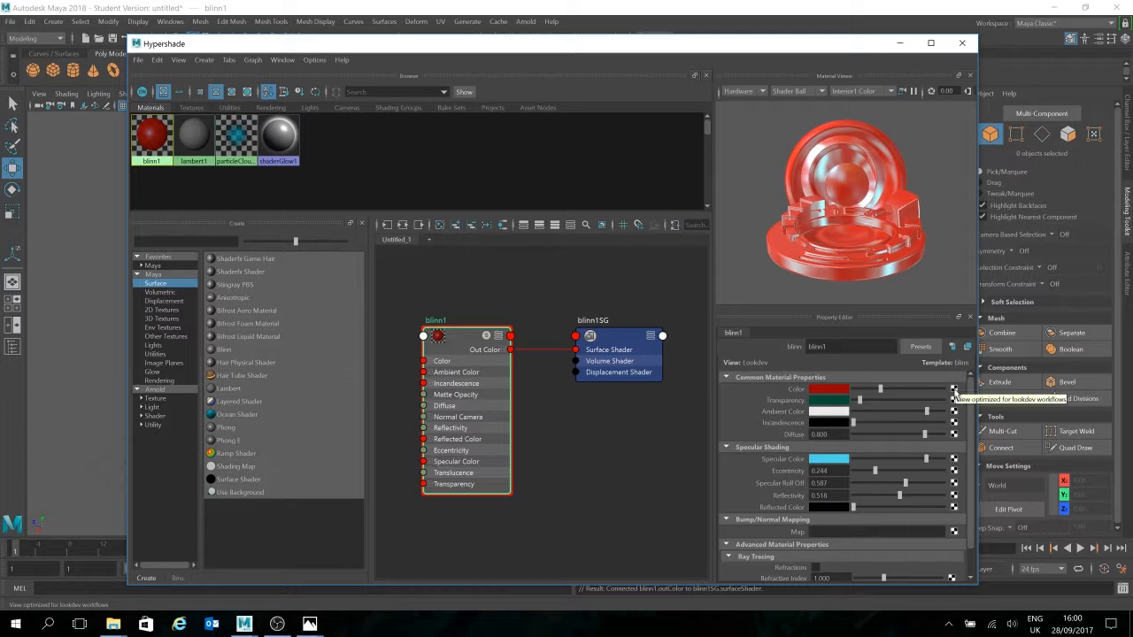
left_click(953, 395)
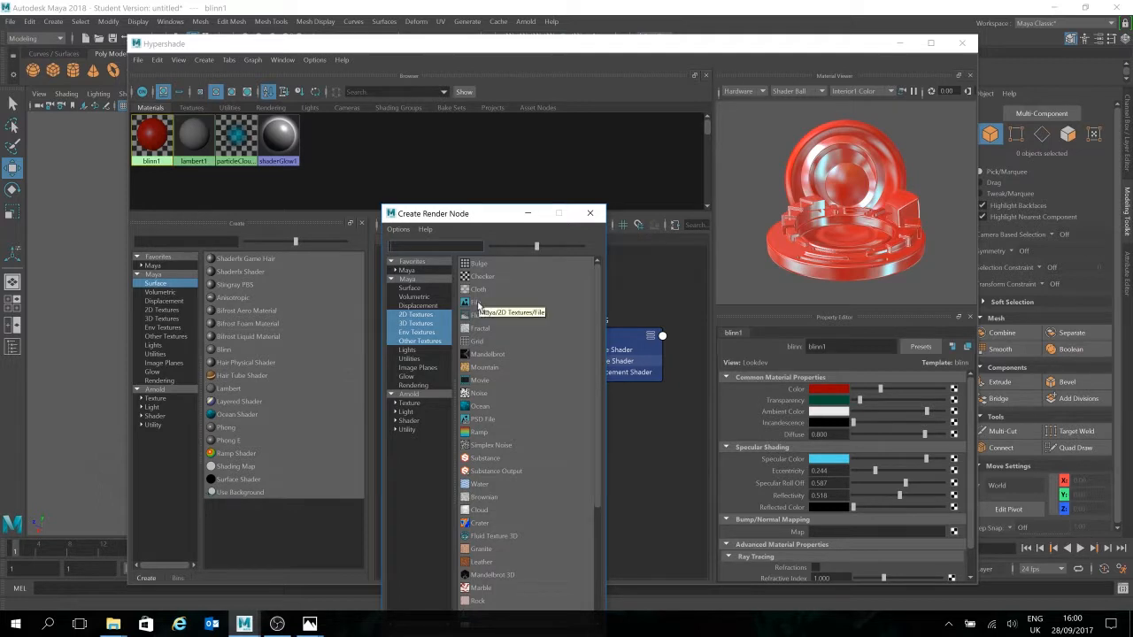
left_click(478, 304)
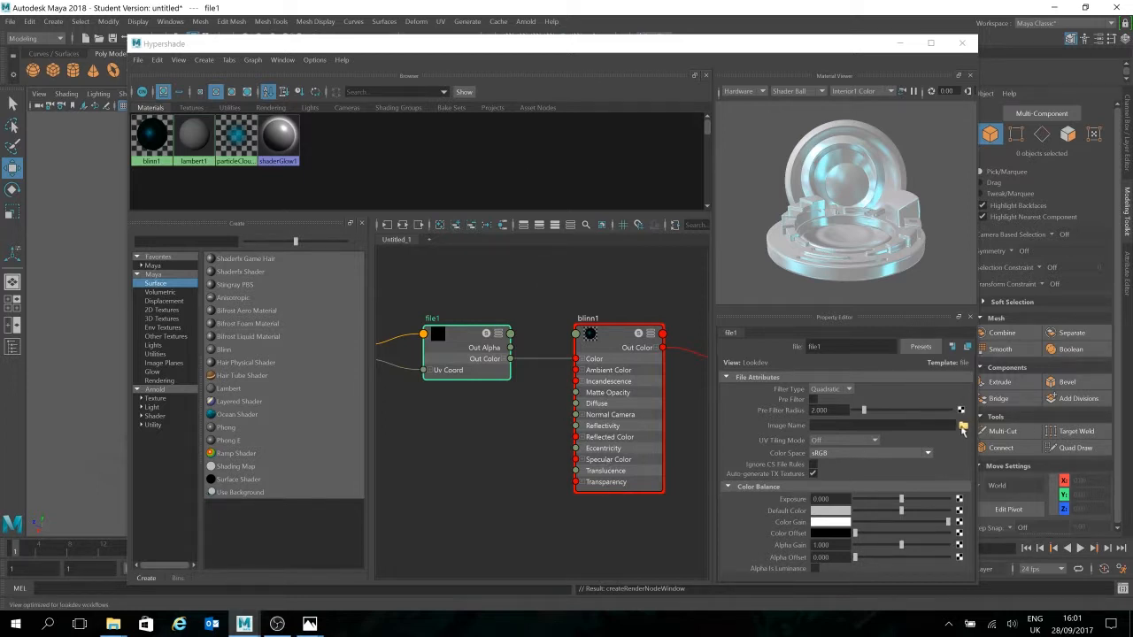
- Start choosing an image for the file texture and browse to the R&D folder on the Desktop
left_click(963, 425)
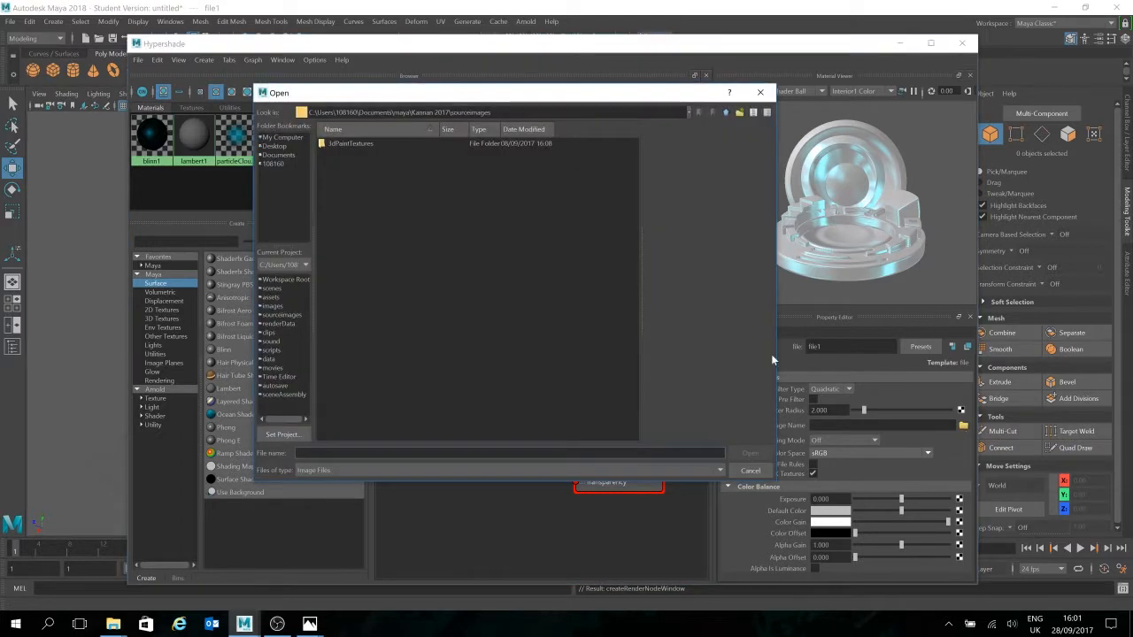
left_click(687, 115)
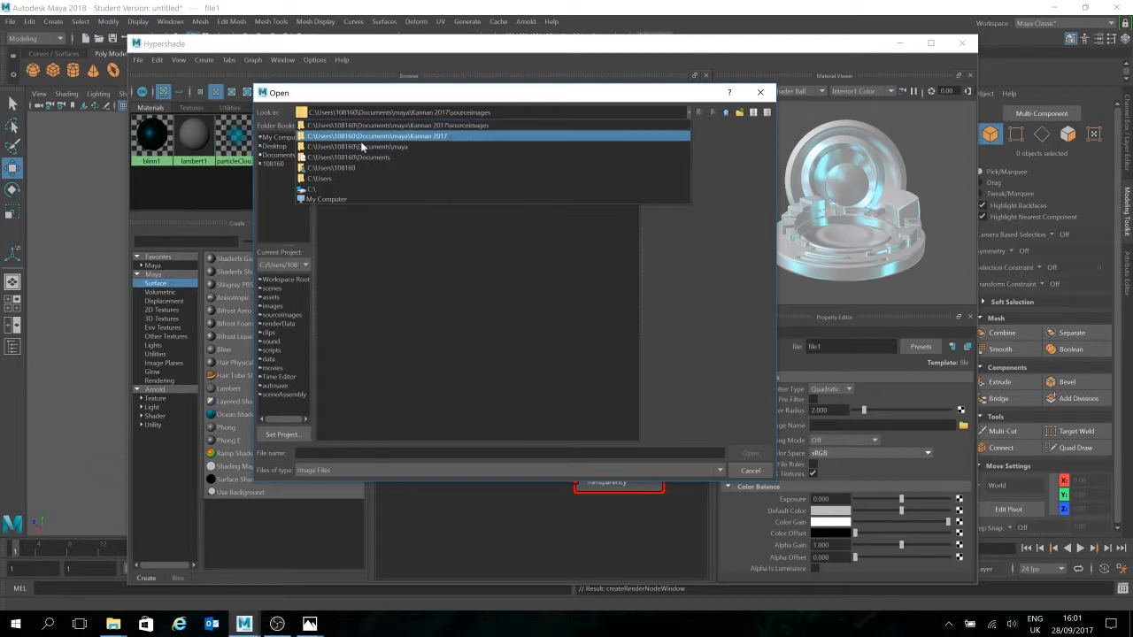
left_click(324, 198)
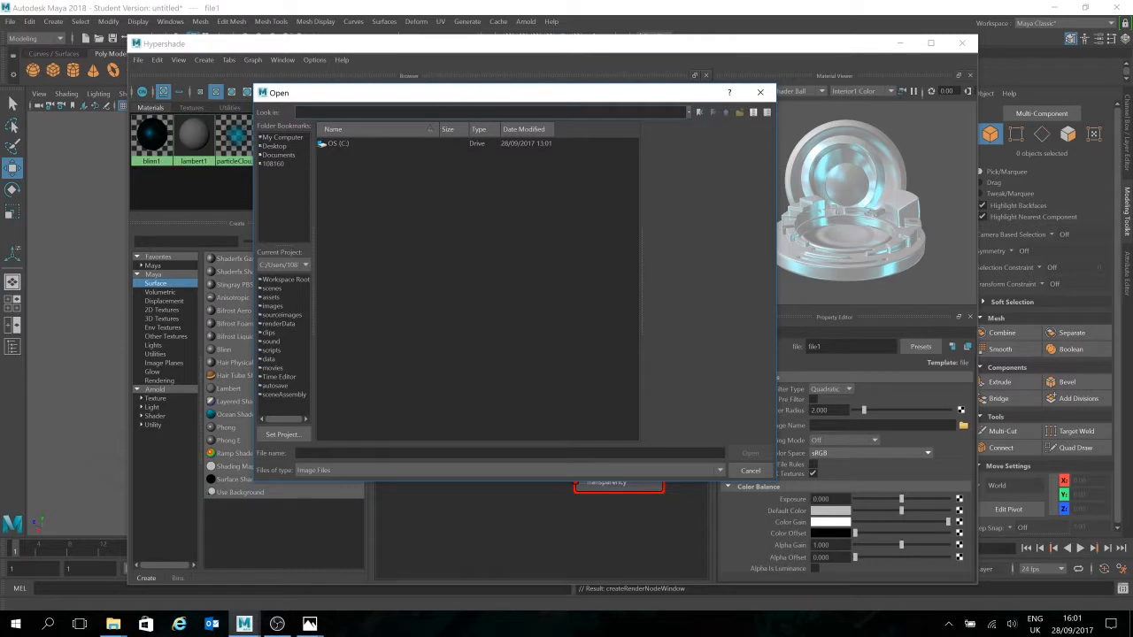
left_click(286, 147)
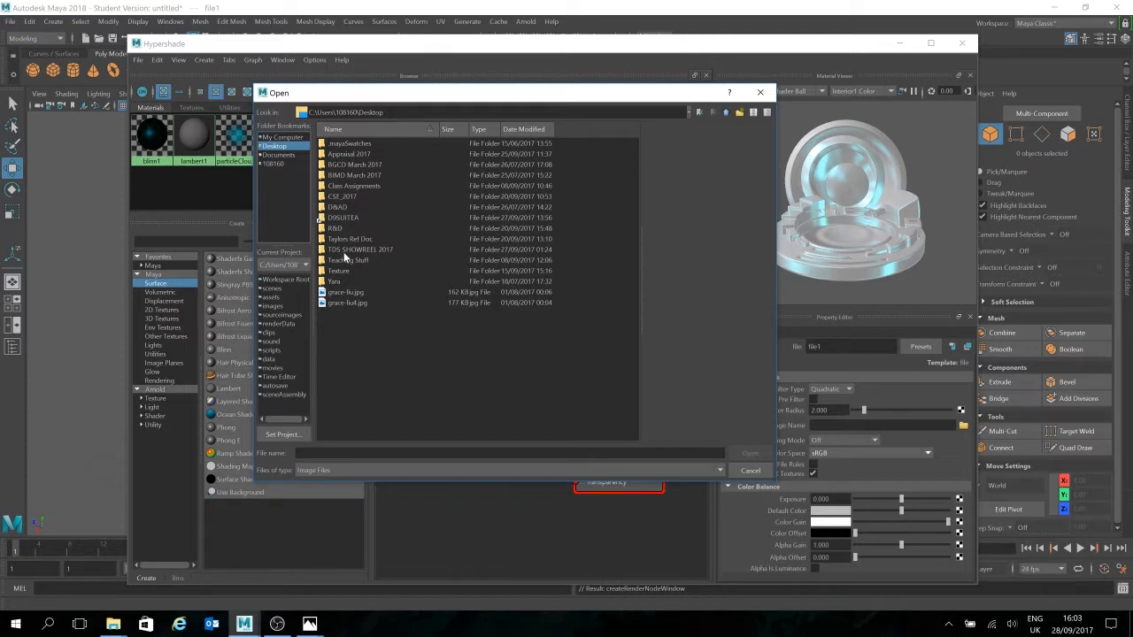
double_click(345, 228)
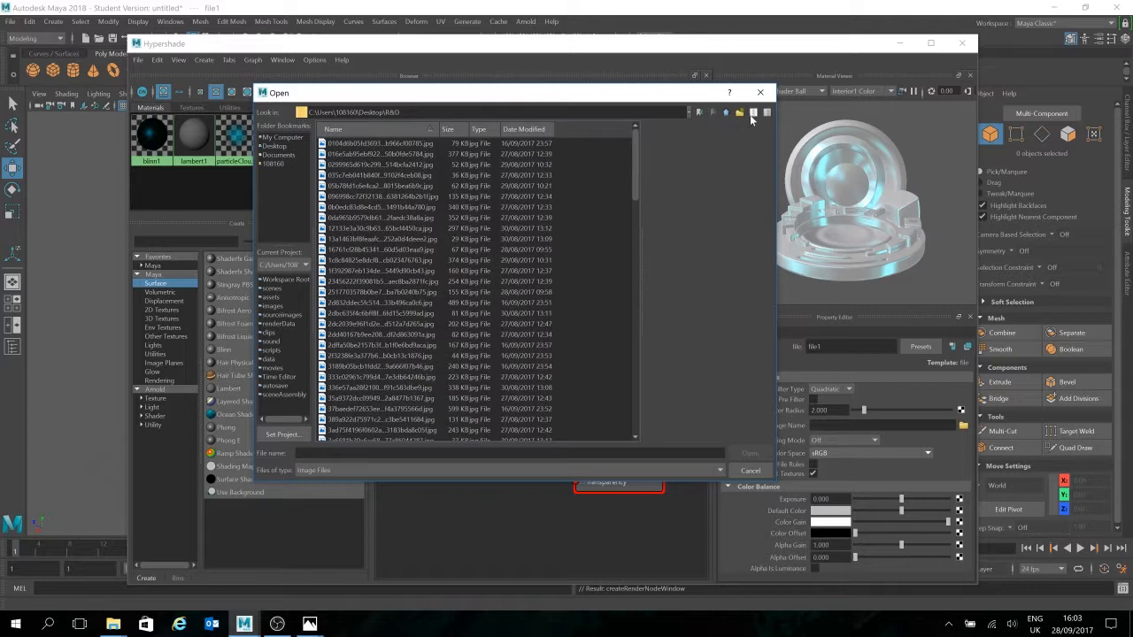
- Preview several images in the R&D folder as candidates for the color texture
left_click(426, 143)
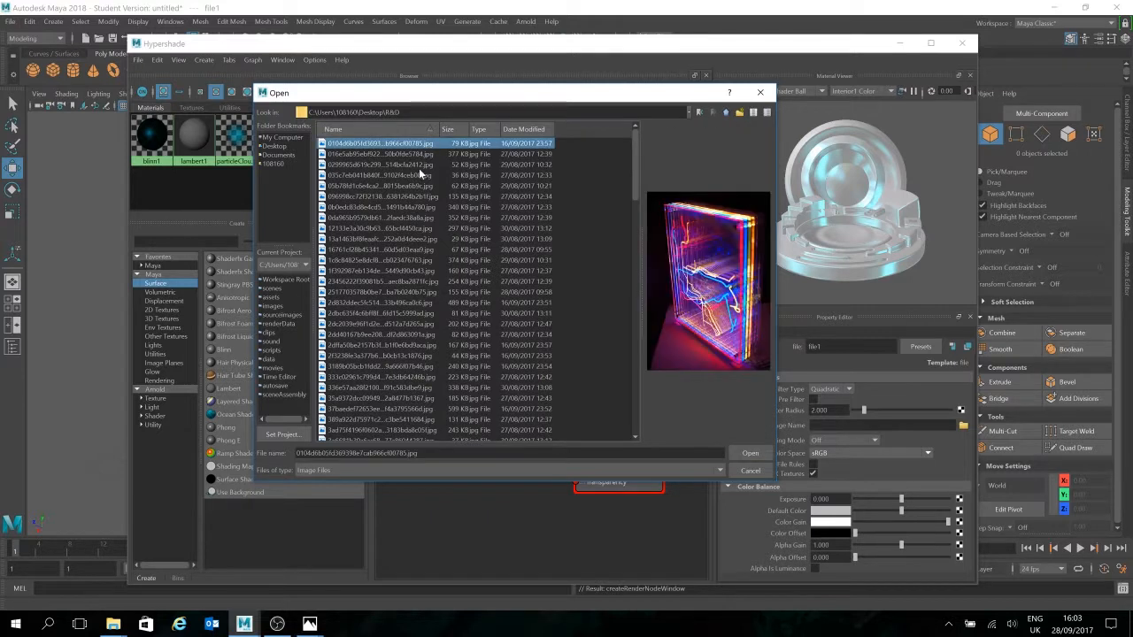
left_click(402, 166)
left_click(387, 263)
left_click(389, 335)
scroll(445, 347, "down", 5)
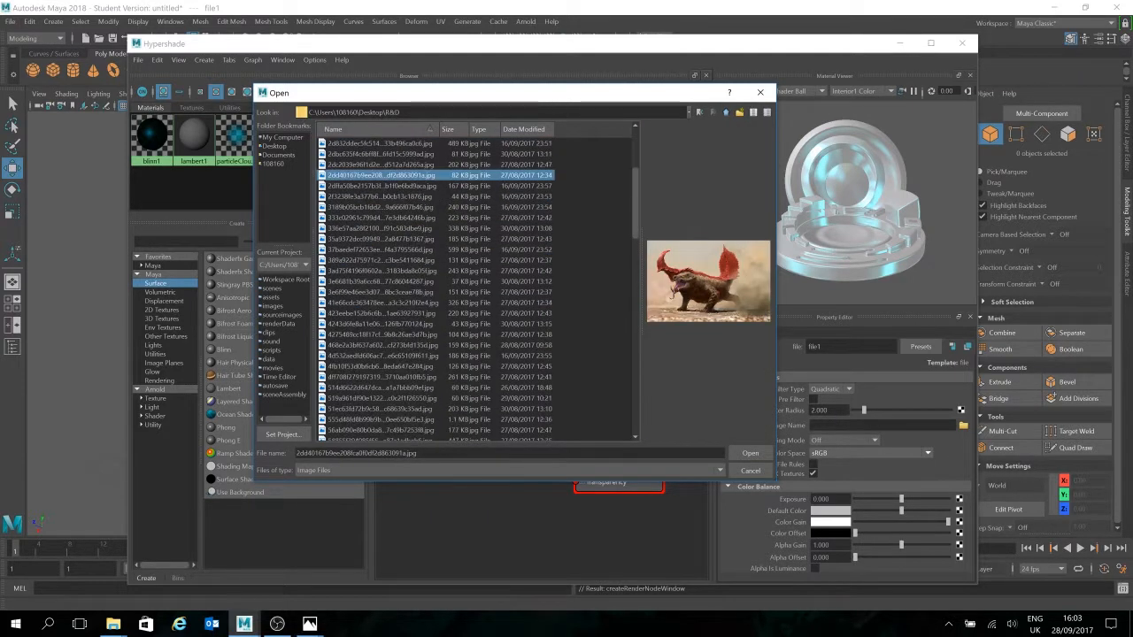
- Switch to the Texture folder on the Desktop and preview one of its first images
left_click(274, 146)
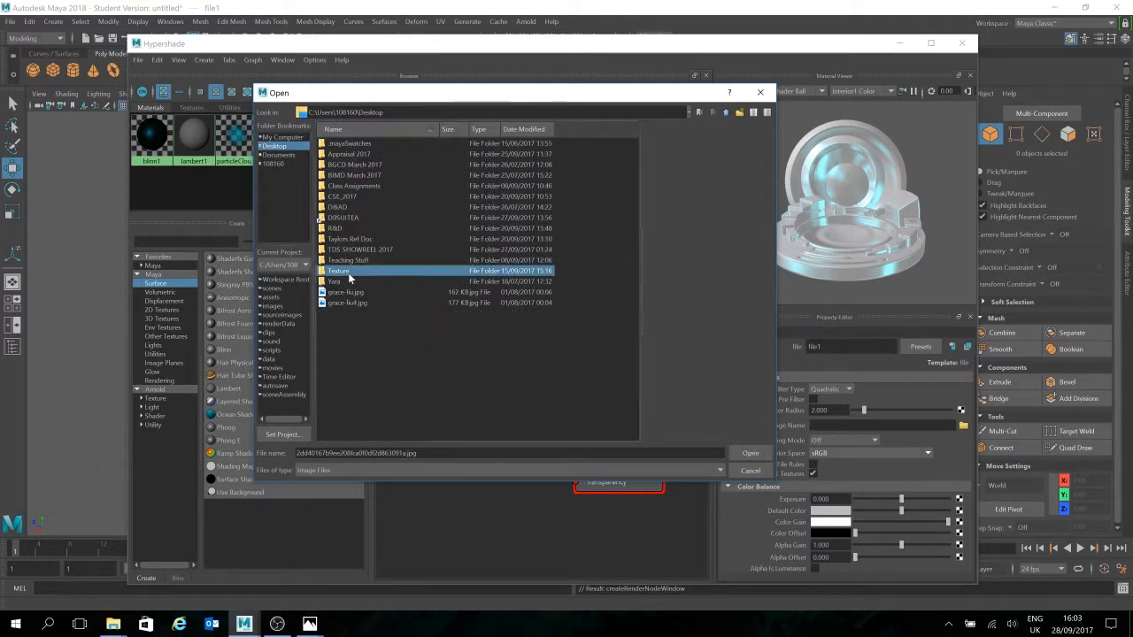
double_click(341, 270)
left_click(355, 239)
- Examine the stone, wood and brick images in the upper part of the Texture folder for a suitable color map
scroll(427, 308, "down", 5)
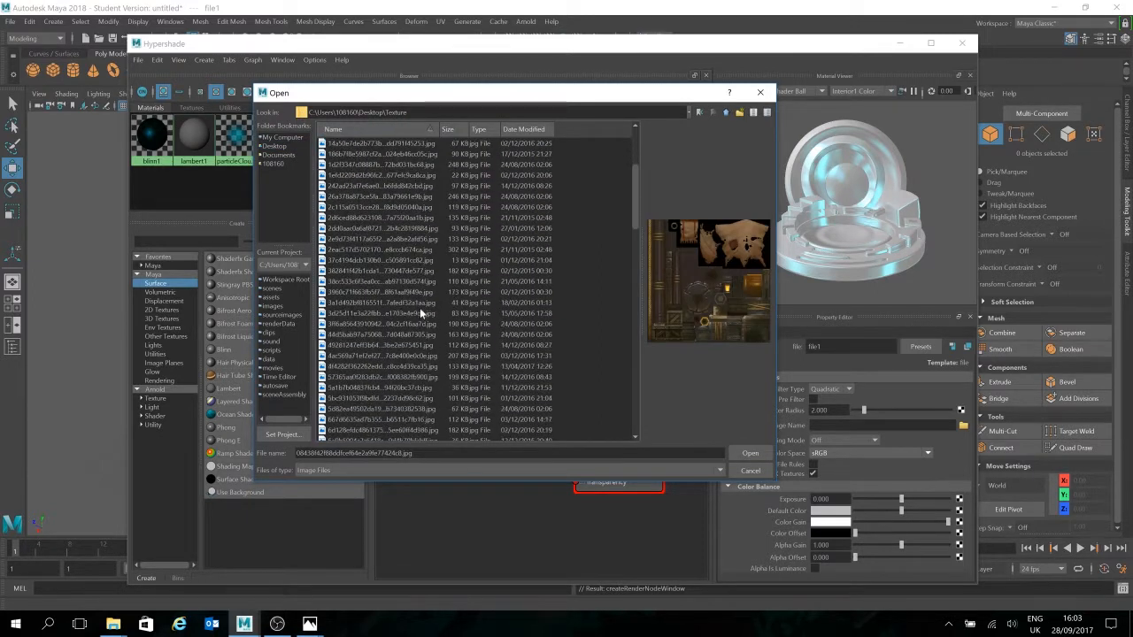
left_click(405, 260)
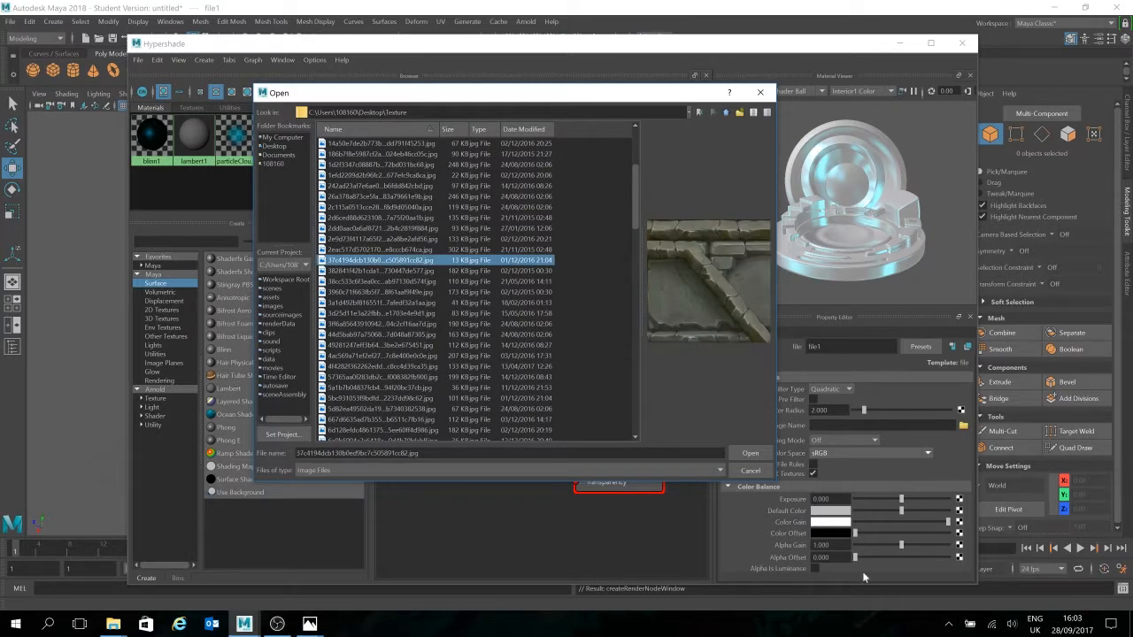
left_click(378, 293)
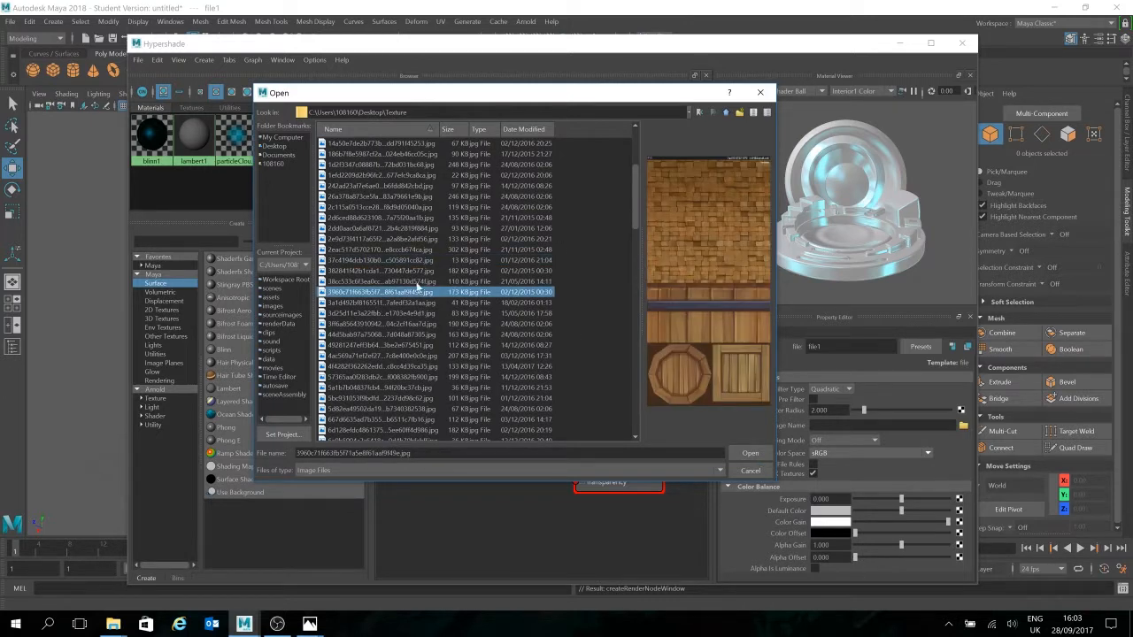
left_click(411, 272)
left_click(423, 261)
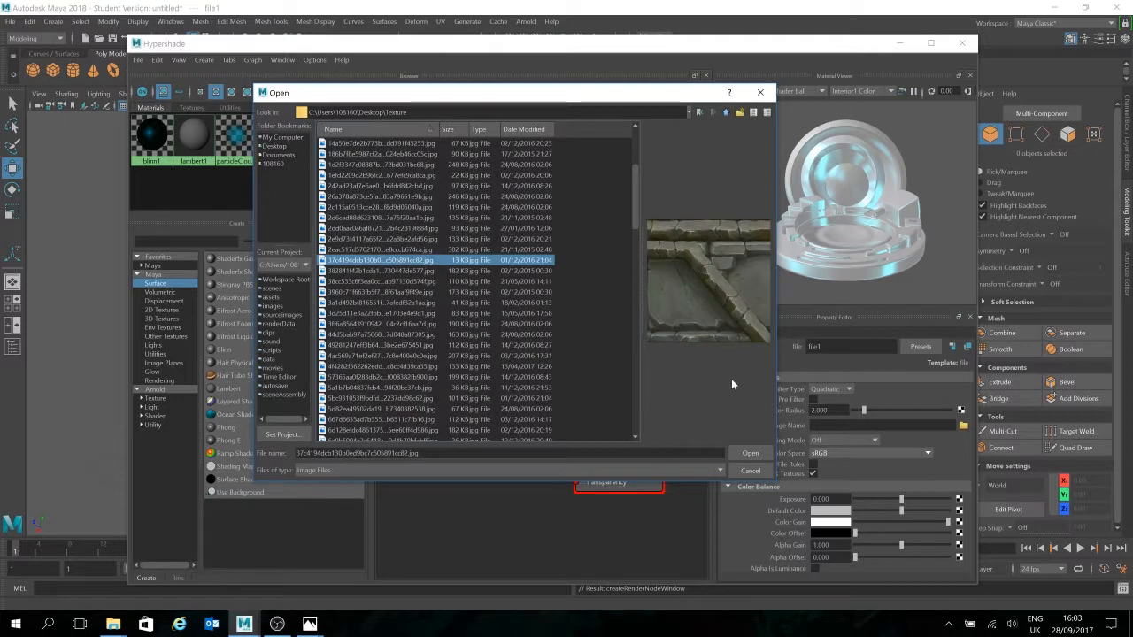
left_click(416, 249)
left_click(411, 239)
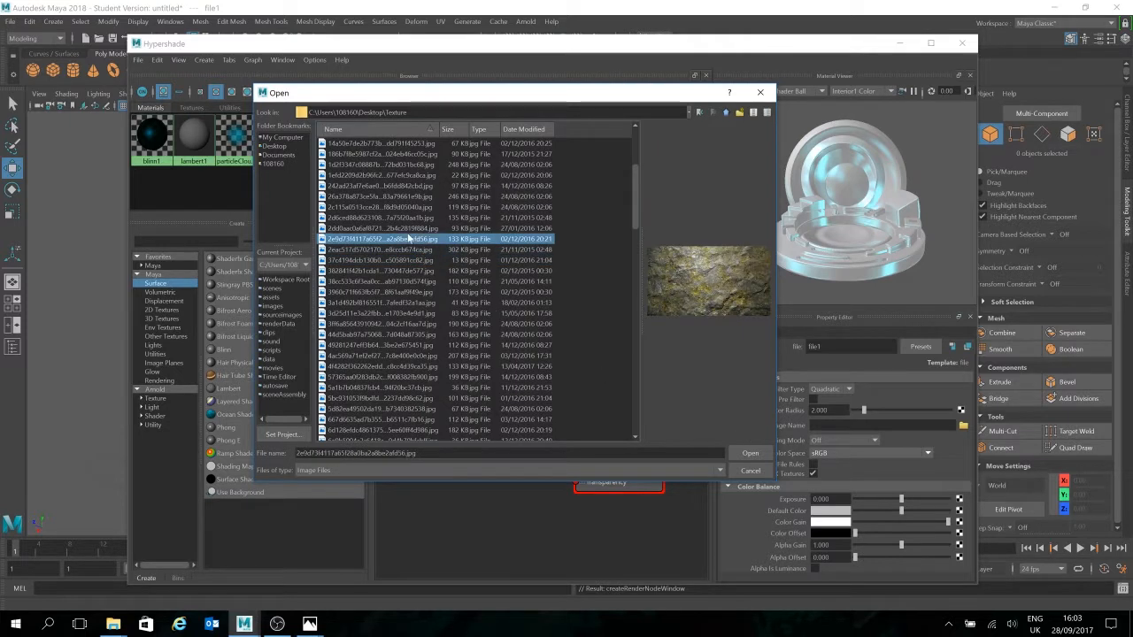
left_click(400, 207)
left_click(408, 186)
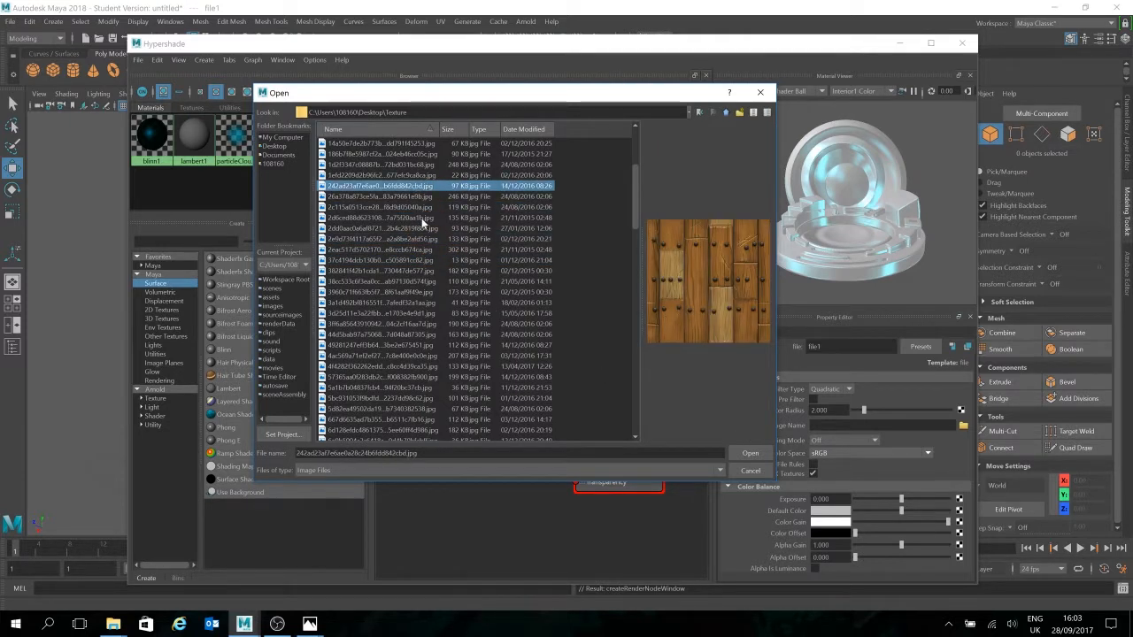
left_click(411, 175)
left_click(410, 155)
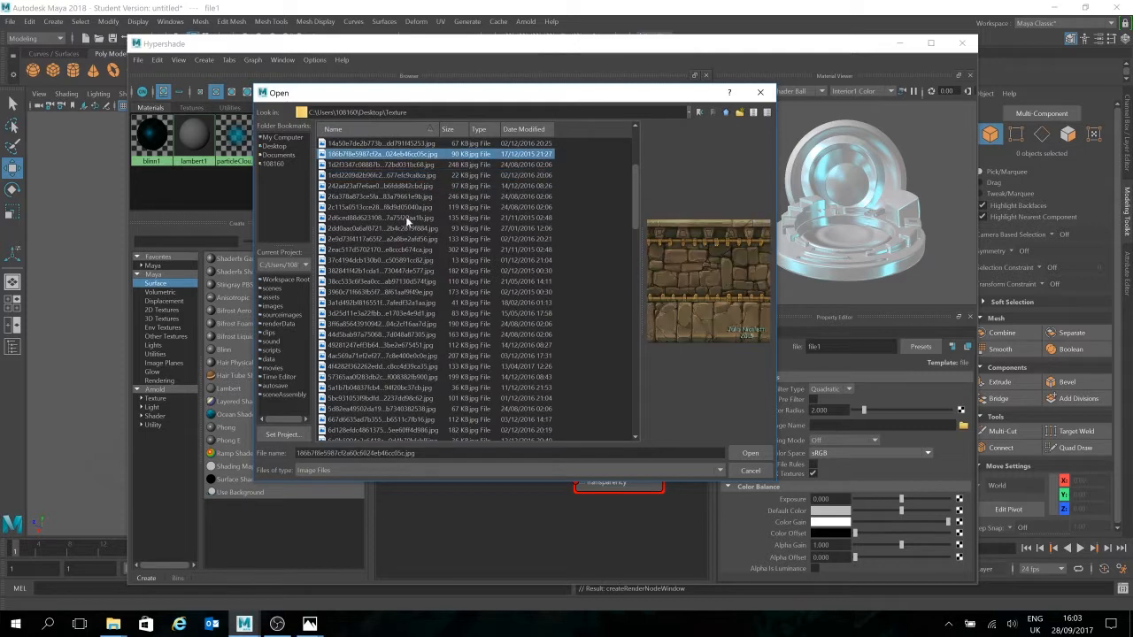
- Compare more images farther down the Texture folder, returning to the stone wall and cobblestone textures
left_click(406, 310)
left_click(405, 356)
scroll(414, 349, "down", 2)
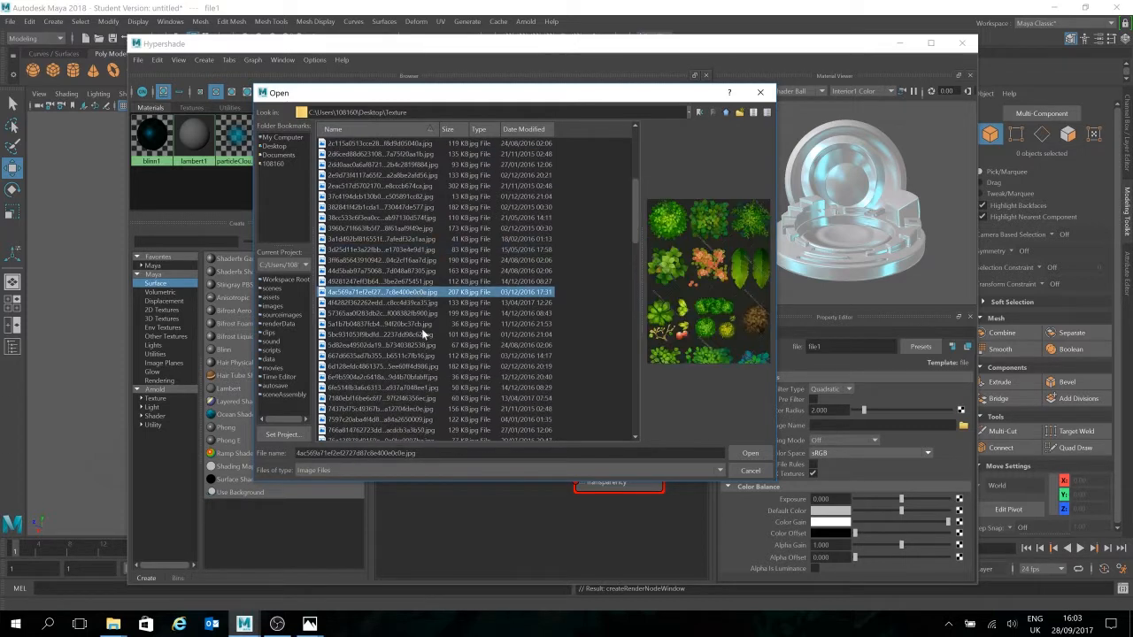
left_click(422, 333)
left_click(425, 366)
left_click(428, 335)
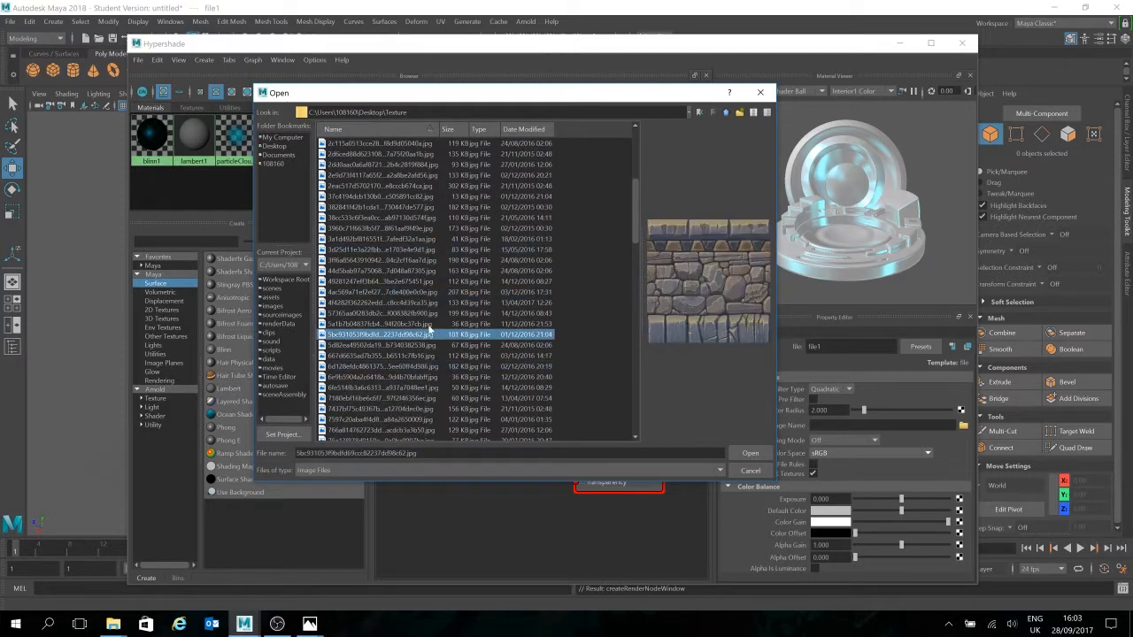
left_click(425, 346)
left_click(422, 325)
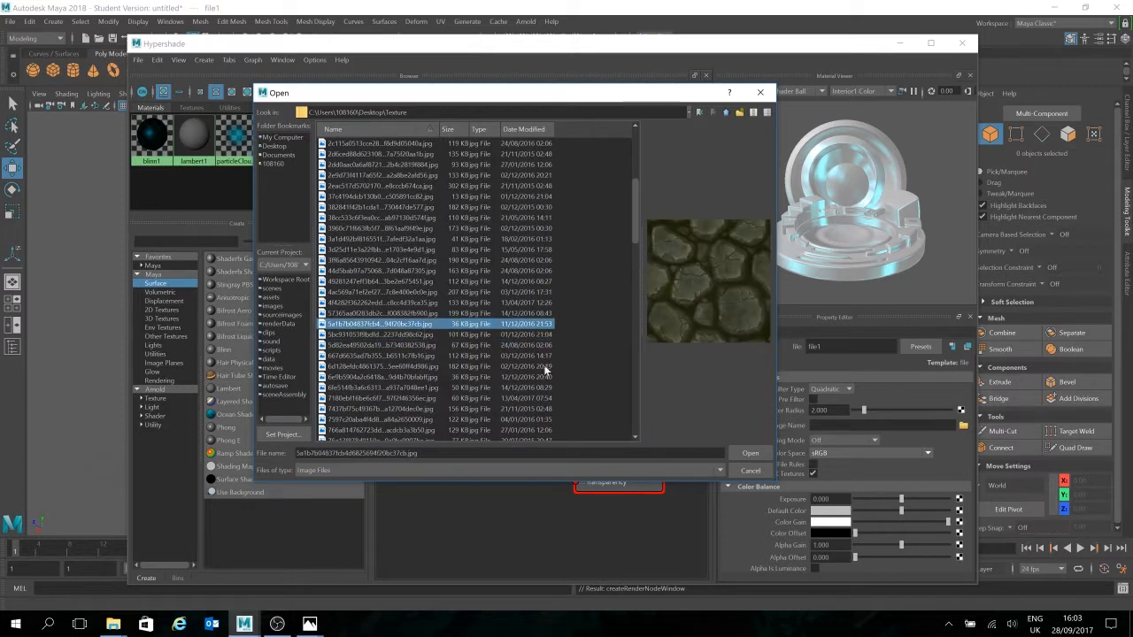
left_click(431, 303)
left_click(419, 334)
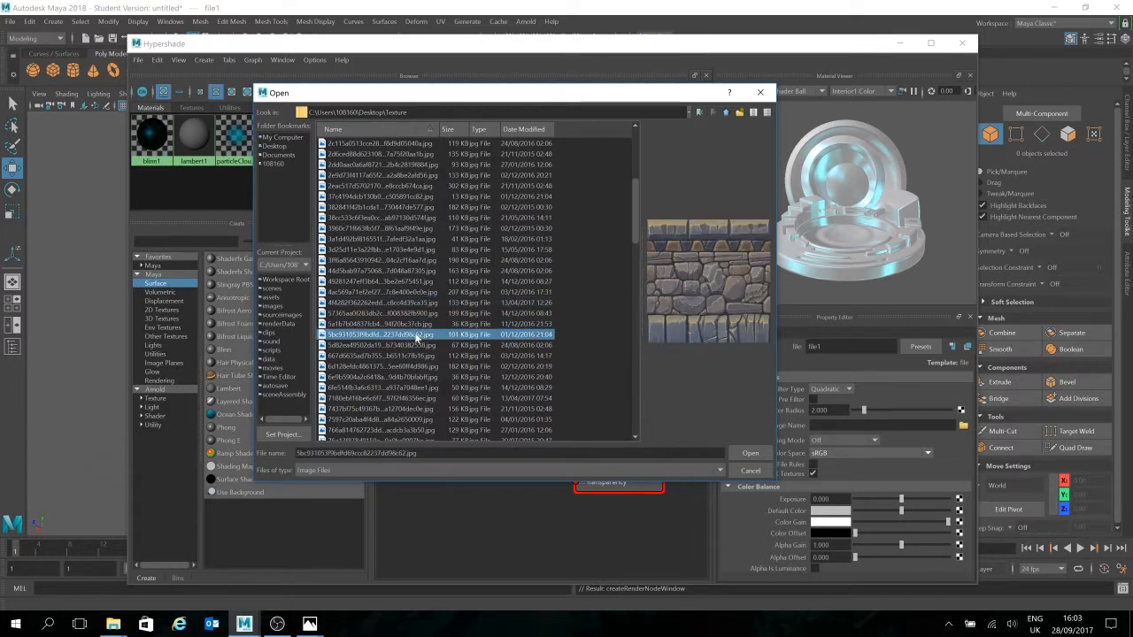
left_click(409, 354)
left_click(418, 323)
left_click(420, 345)
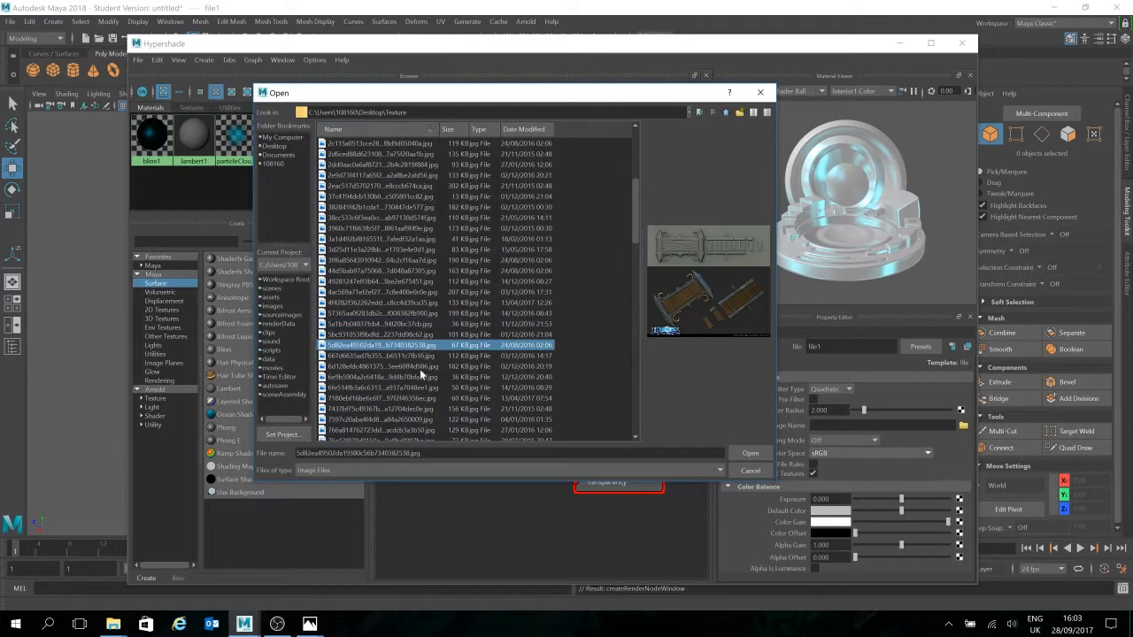
- Browse further through the Texture folder and load the stone trim image 7cf63b74d4ee2383cd7a7ece4cb7b147.jpg as the color map
left_click(444, 376)
key("Down")
key("Down")
key("Down")
key("Down")
key("Down")
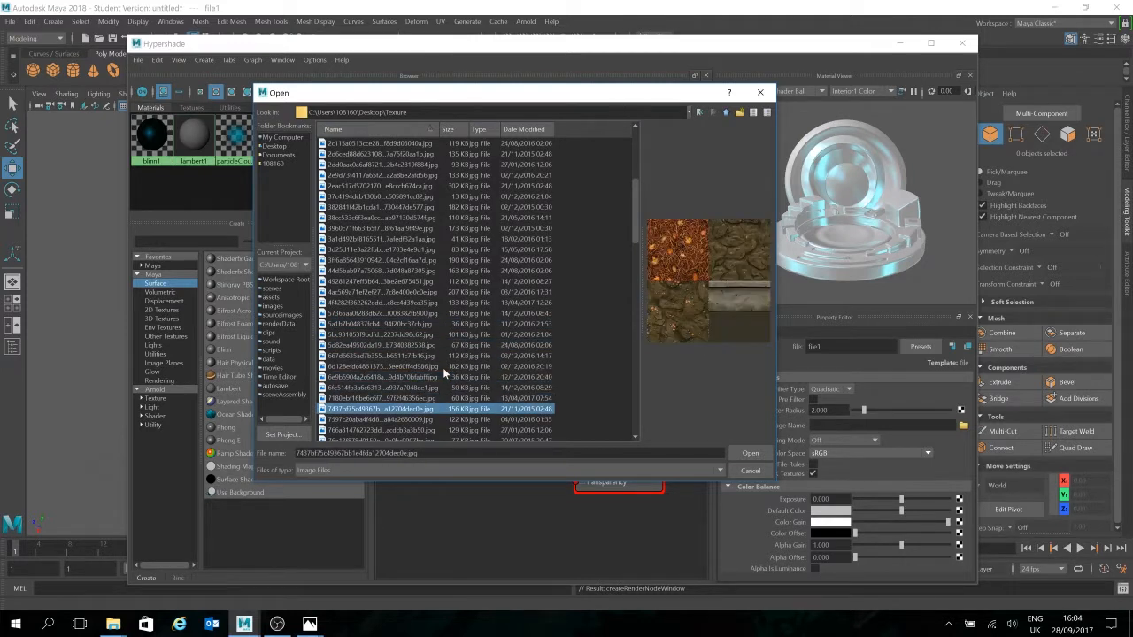
key("Down")
key("Down")
key("Down")
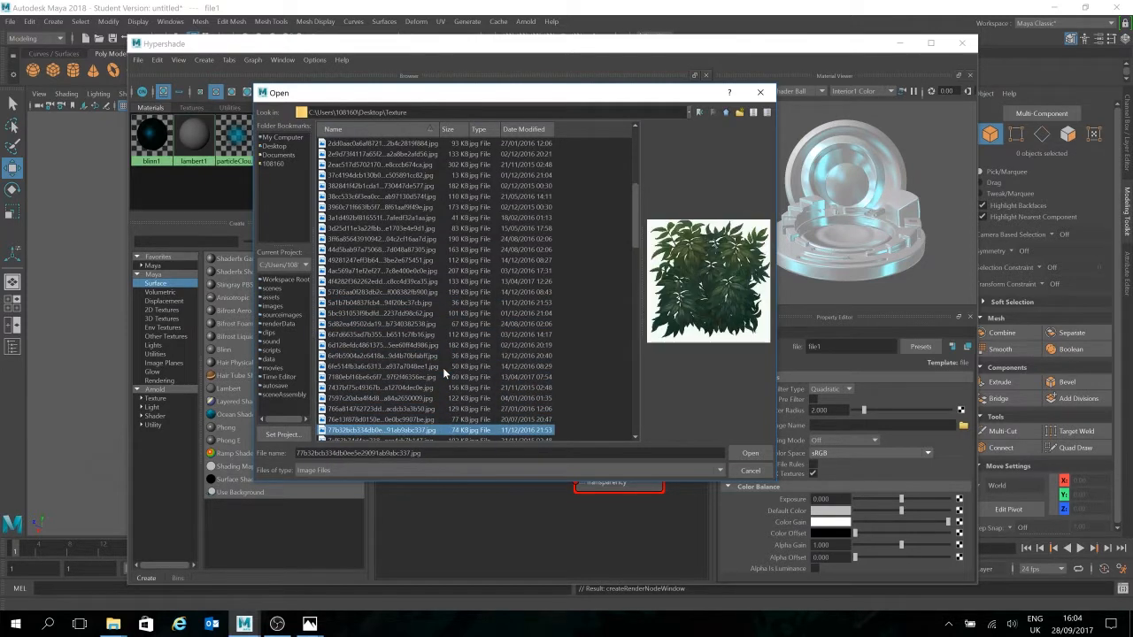
key("Up")
key("Down")
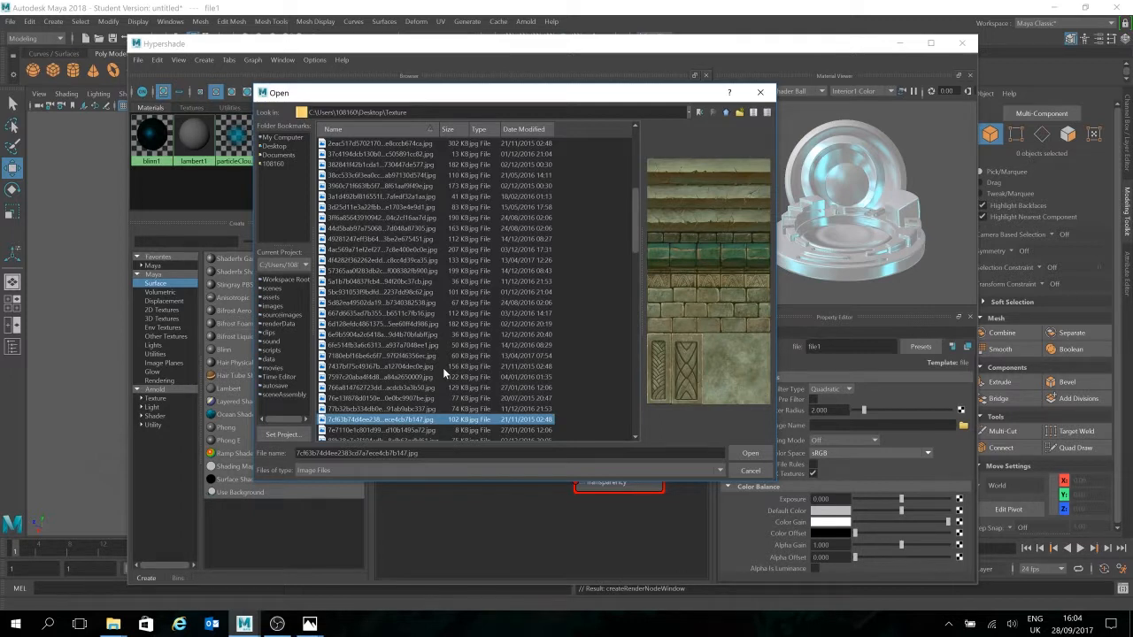
double_click(409, 421)
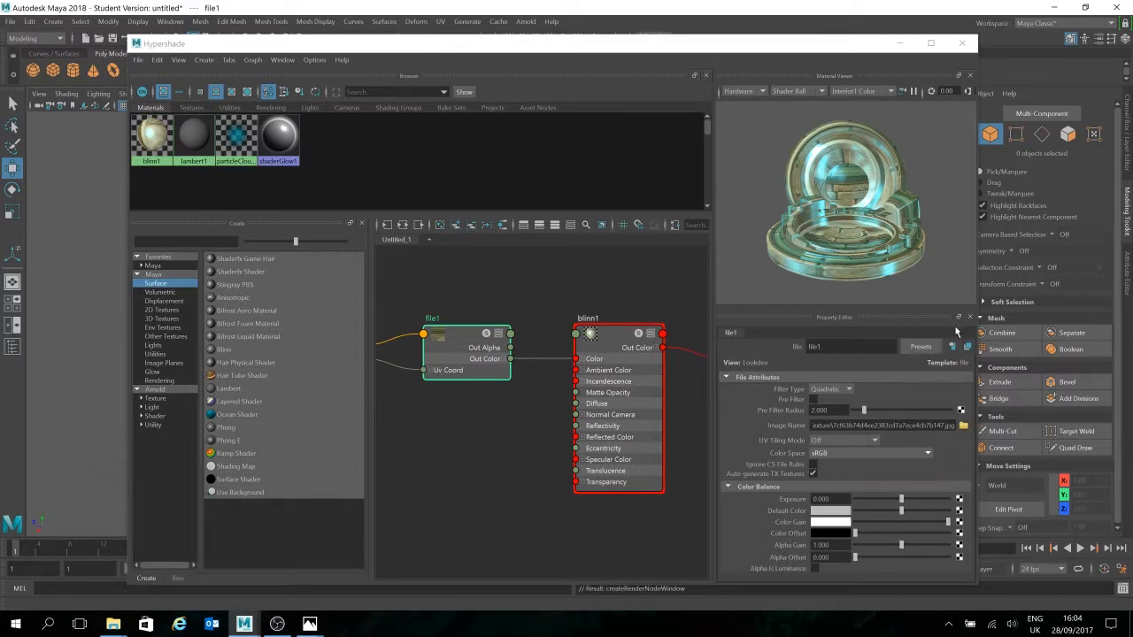
- Set the Blinn material's transparency and ambient color to black and darken its specular color
left_click(620, 335)
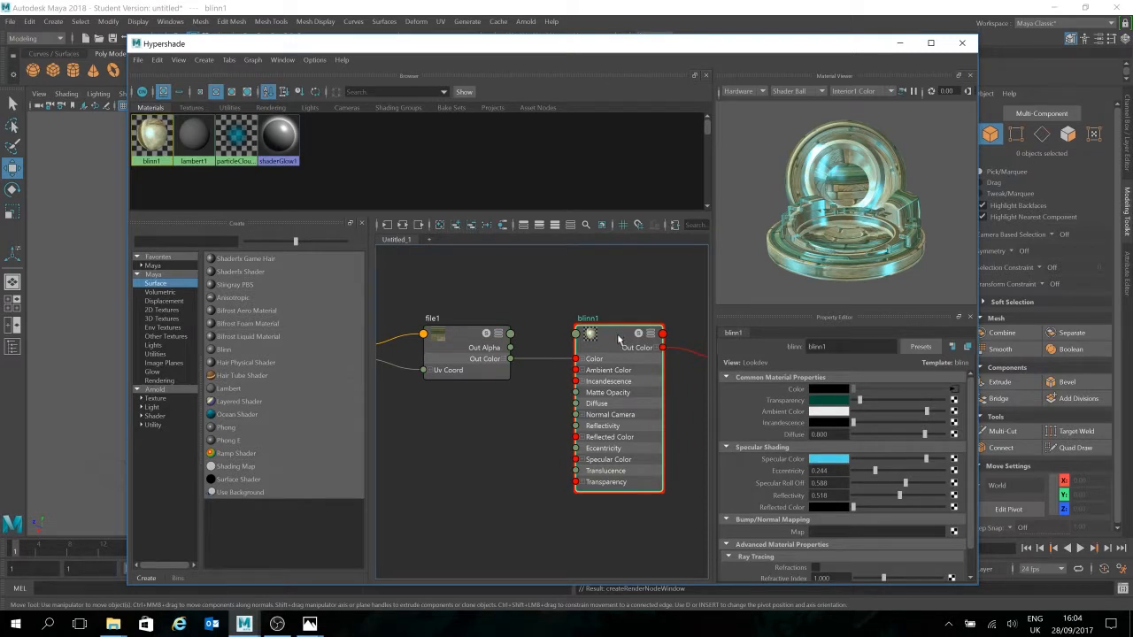
left_click_drag(863, 401, 773, 389)
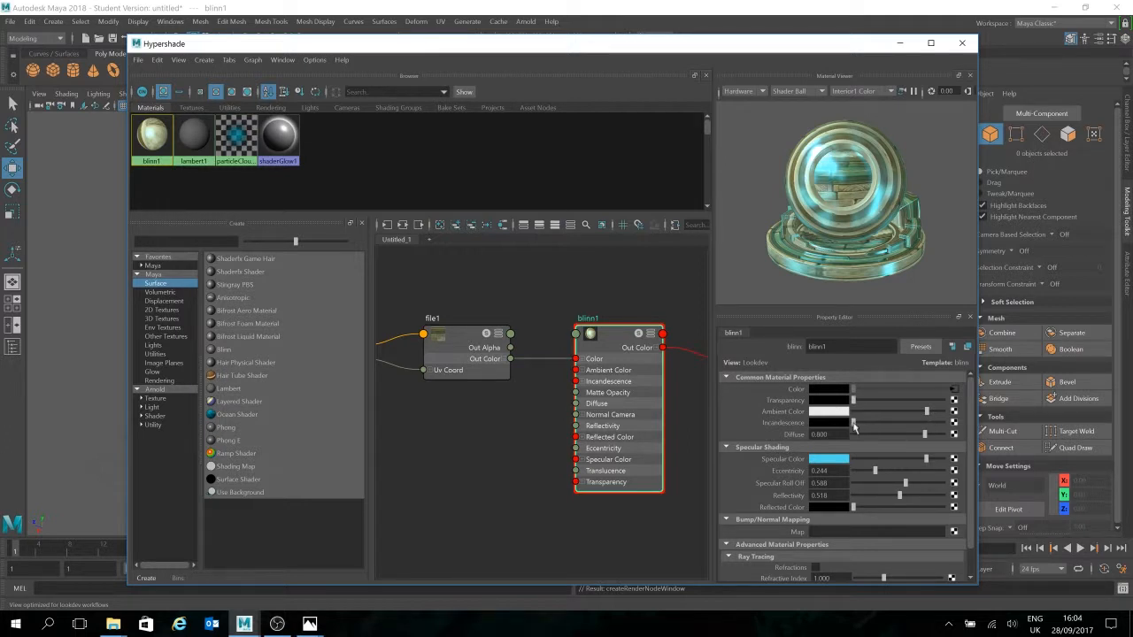
left_click_drag(932, 416, 836, 414)
left_click_drag(897, 463, 859, 458)
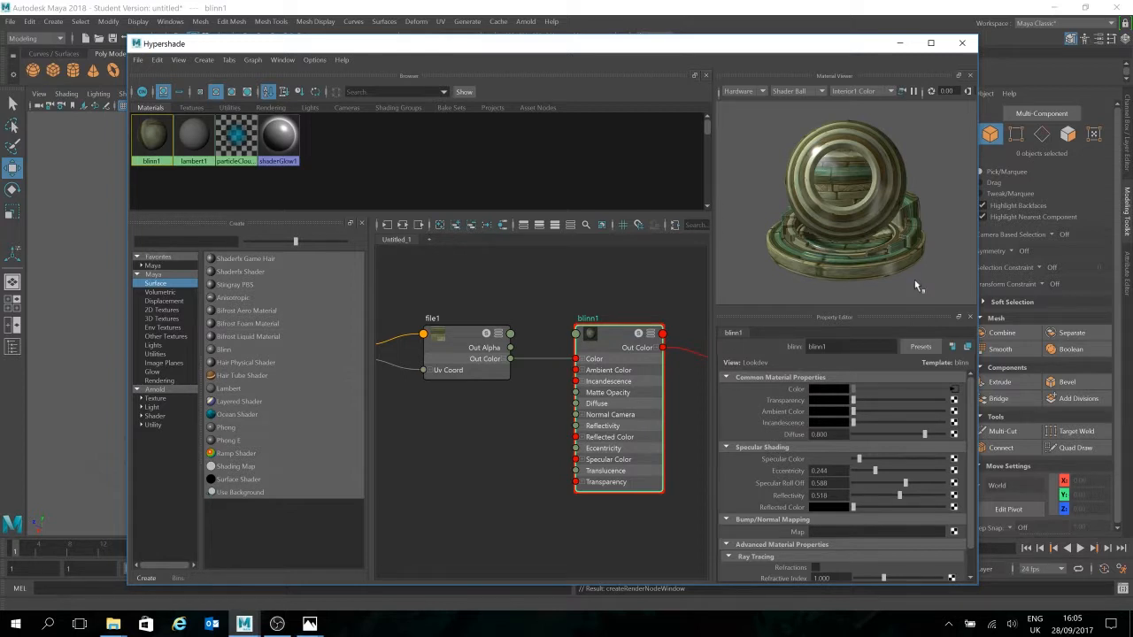
- Preview the textured material on the Teapot and Plane samples, and return to the Shader Ball to inspect it from another angle
left_click(790, 91)
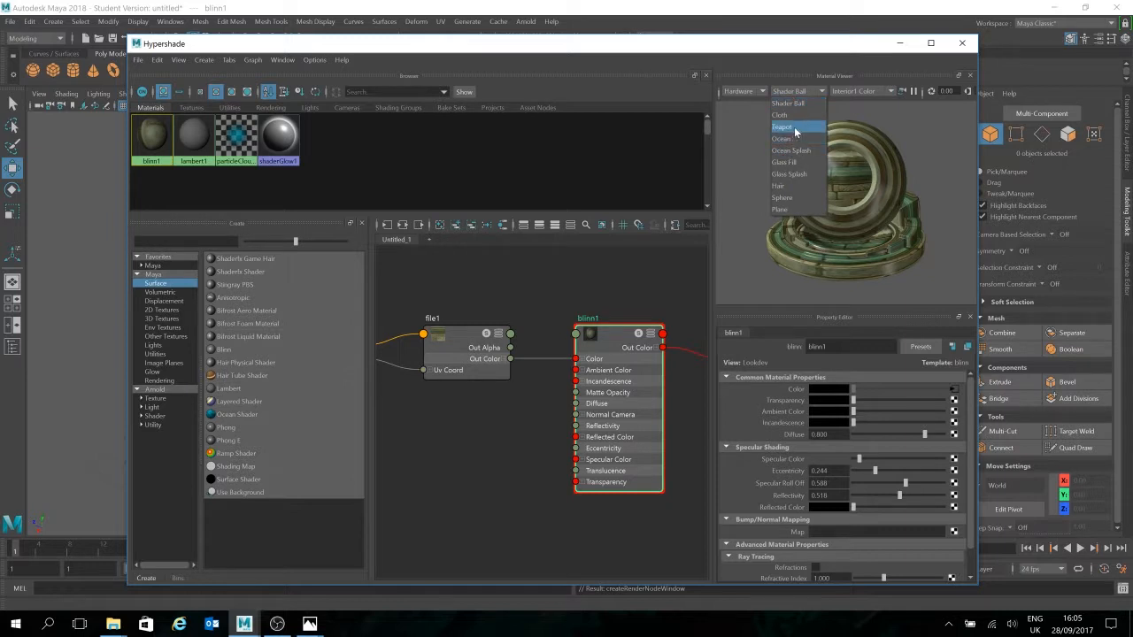
left_click(795, 129)
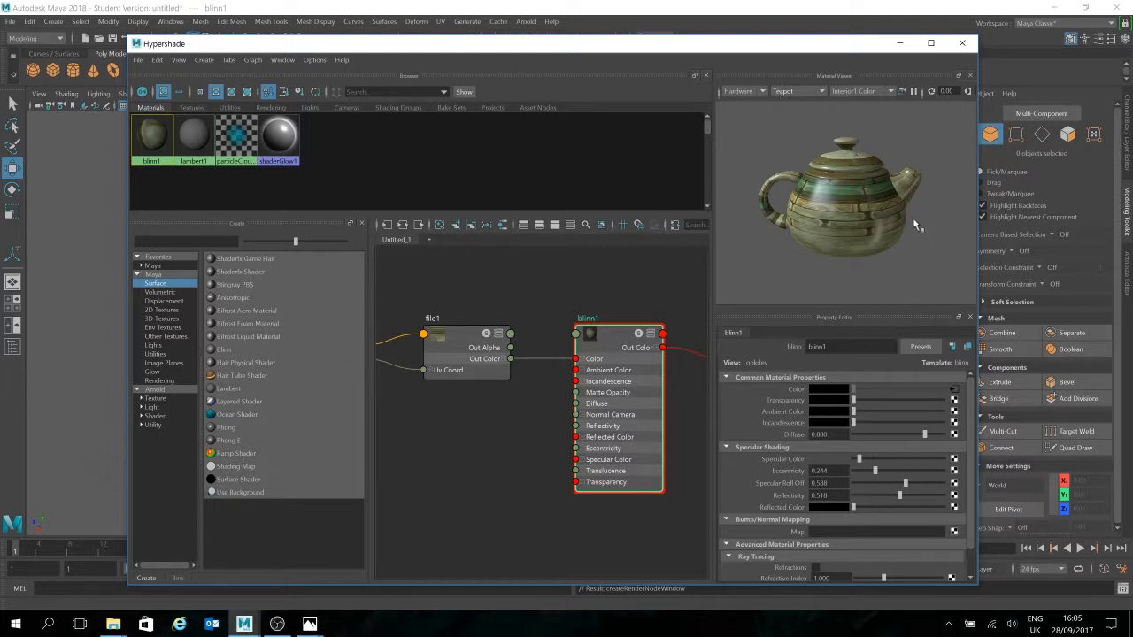
left_click(788, 90)
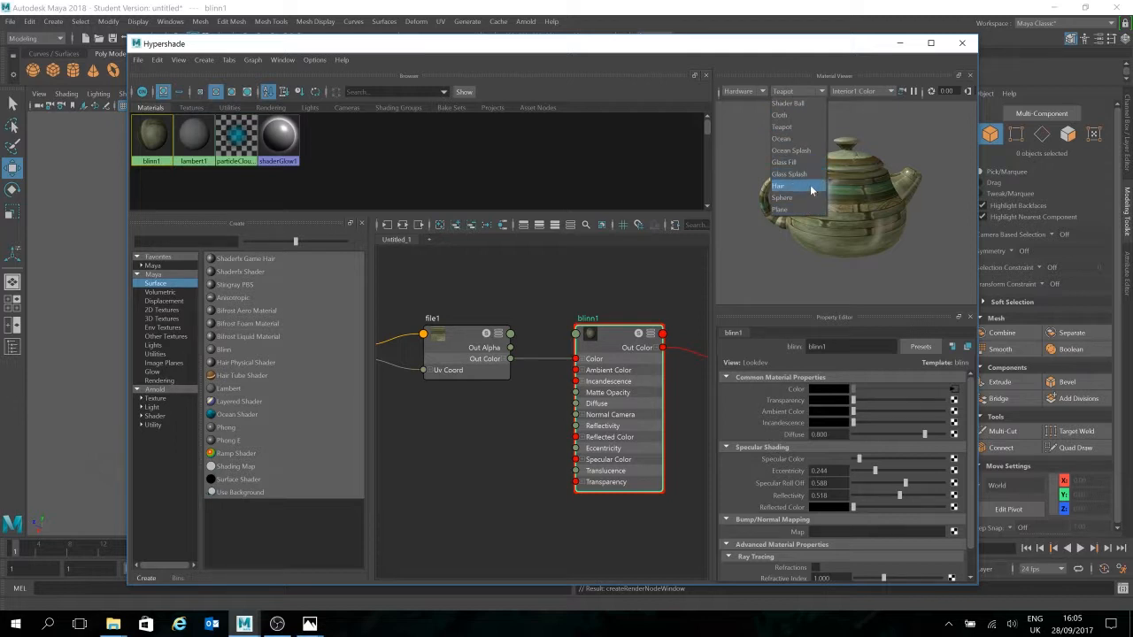
left_click(780, 209)
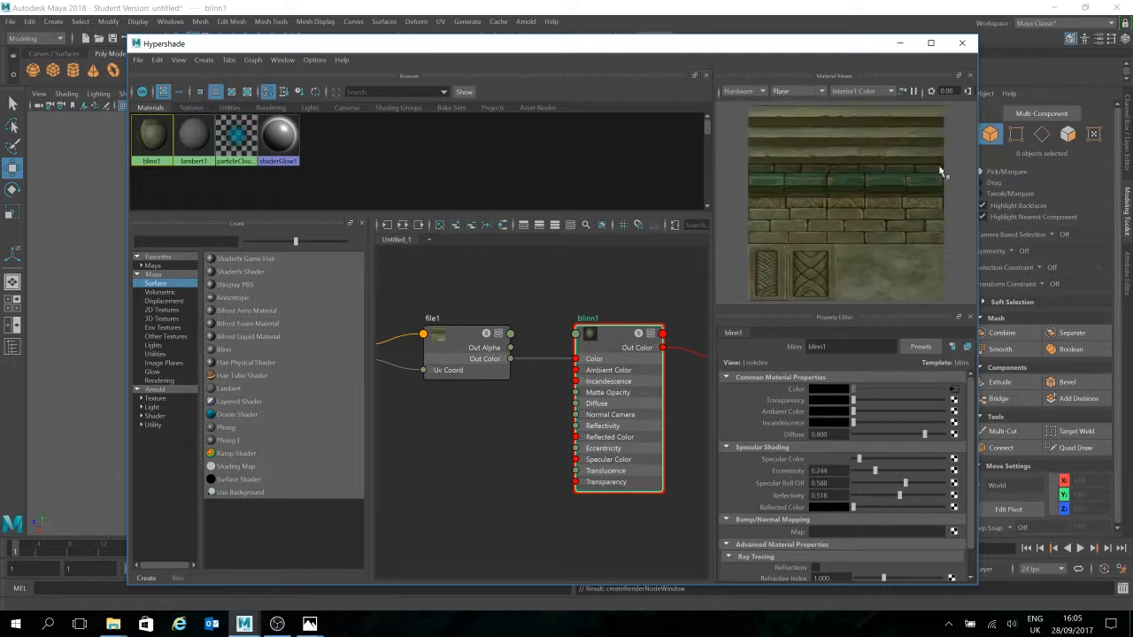
left_click(800, 92)
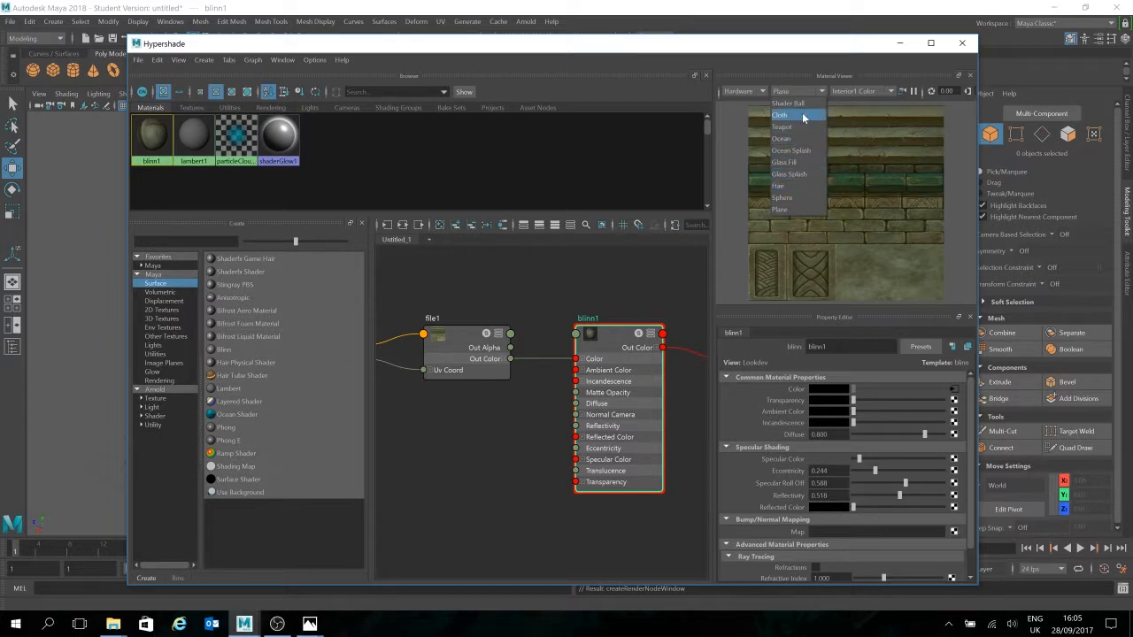
left_click(801, 198)
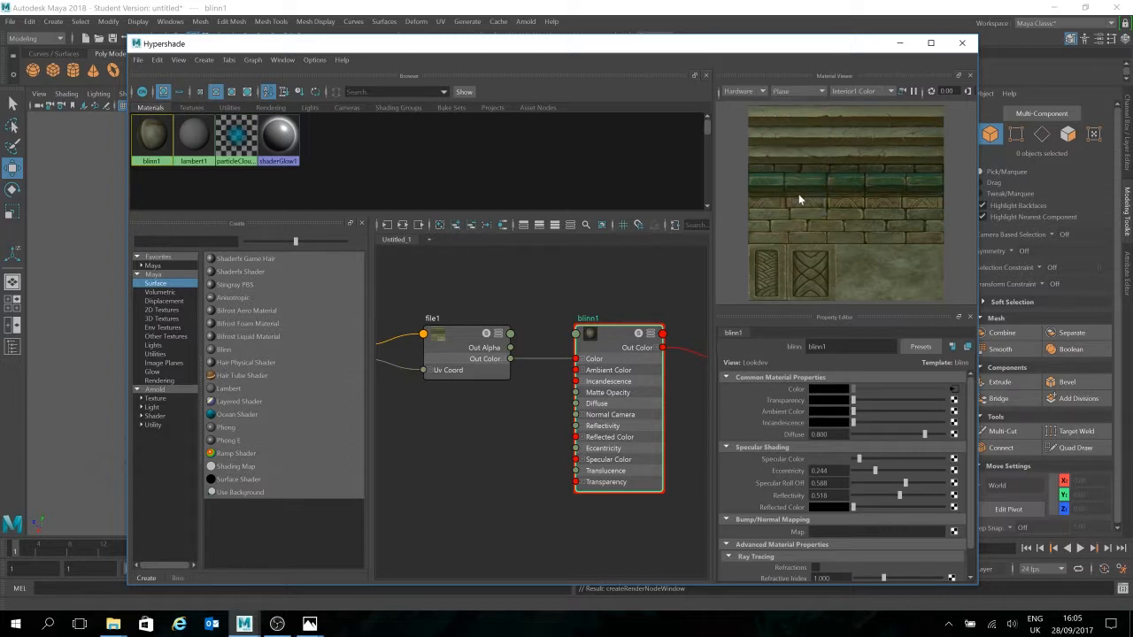
left_click(784, 91)
left_click(799, 108)
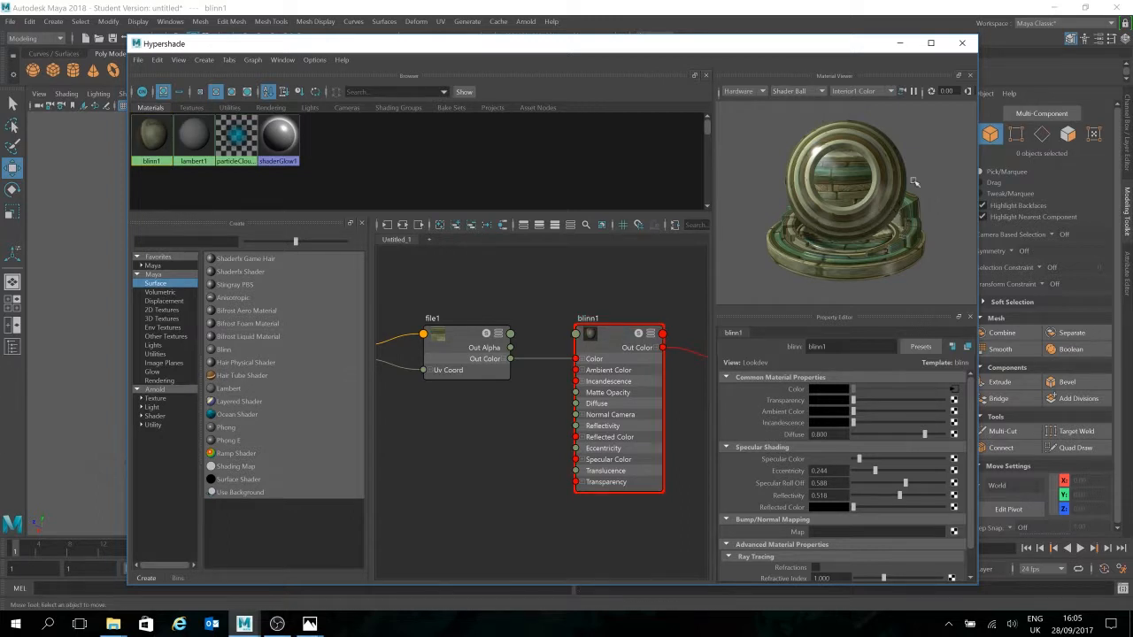
left_click_drag(927, 204, 880, 192, "alt")
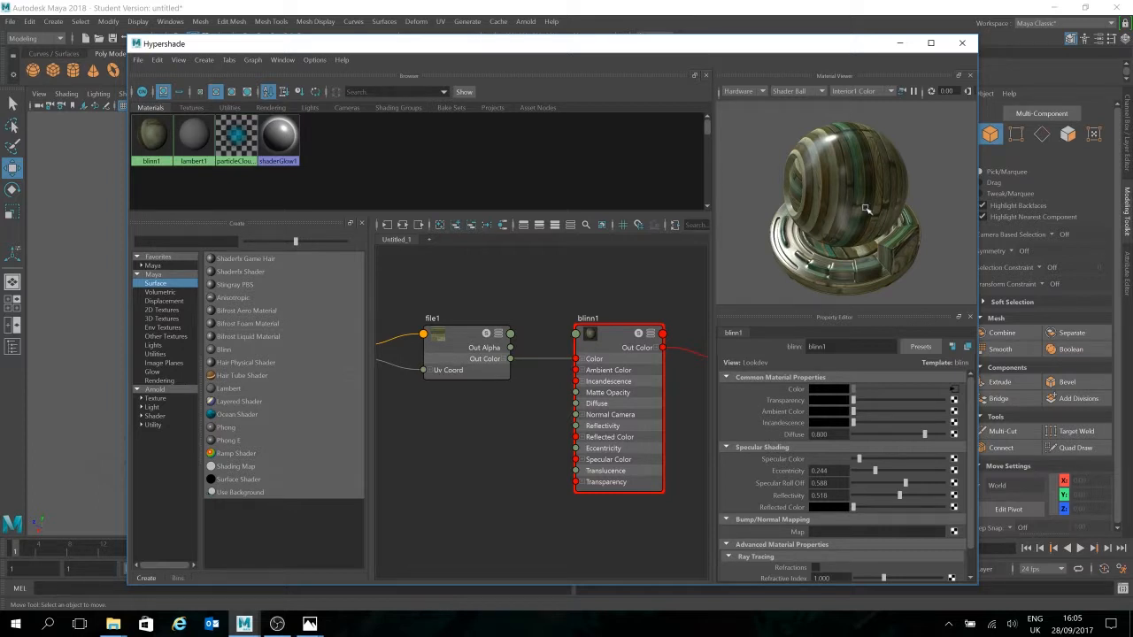
- Map a new 2D File texture to the Blinn's transparency without assigning an image
left_click(953, 401)
left_click_drag(492, 219, 785, 152)
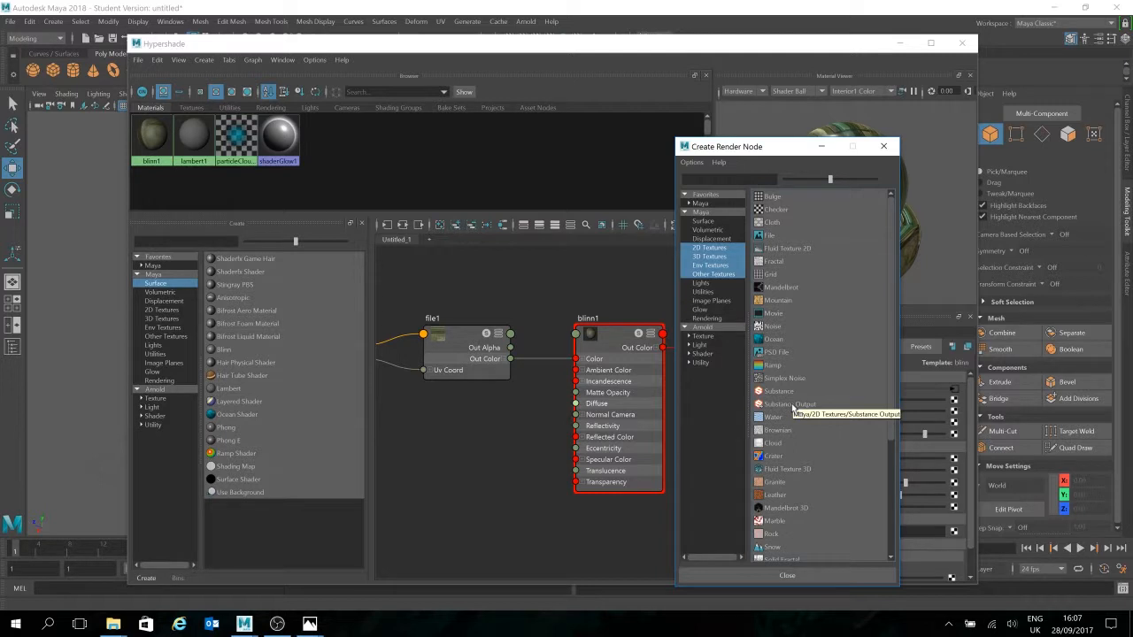
scroll(788, 425, "down", 4)
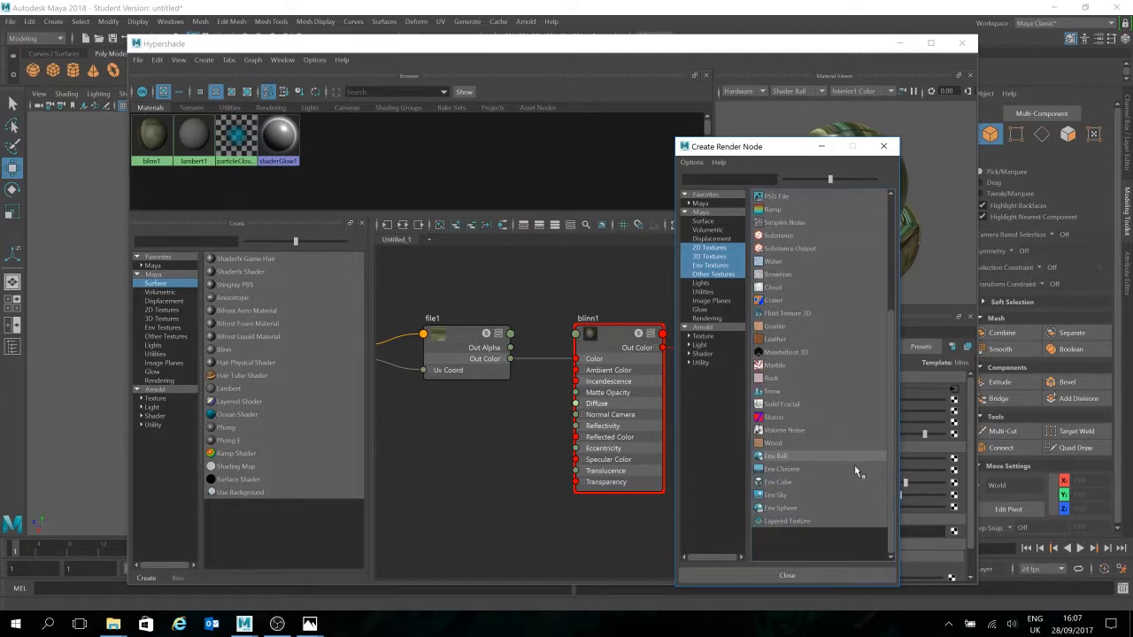
scroll(816, 441, "up", 4)
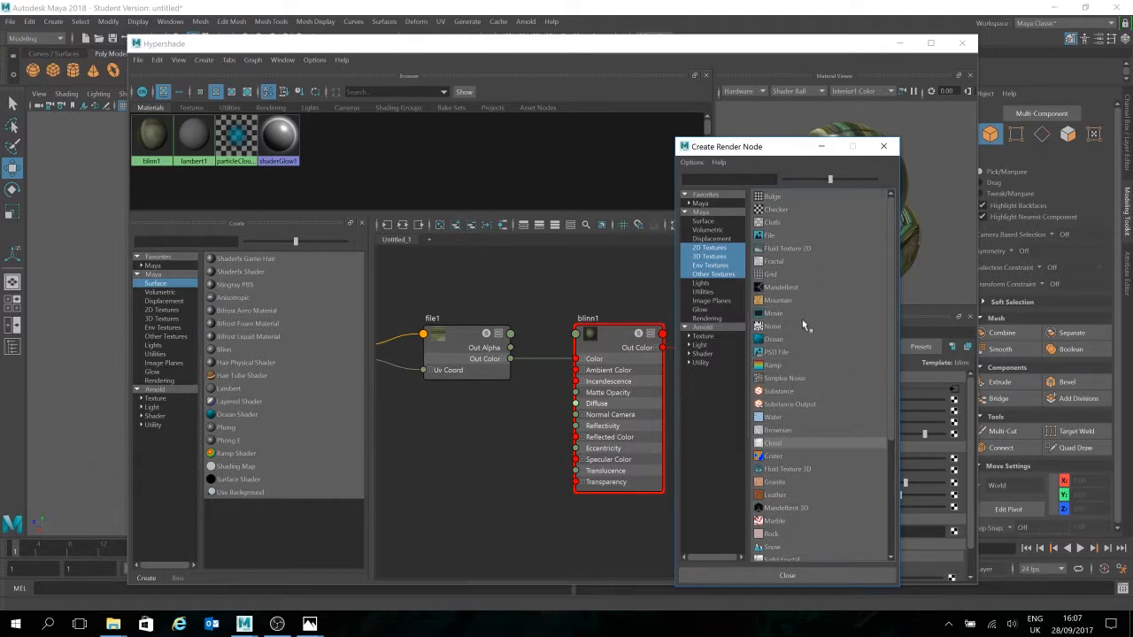
left_click(791, 235)
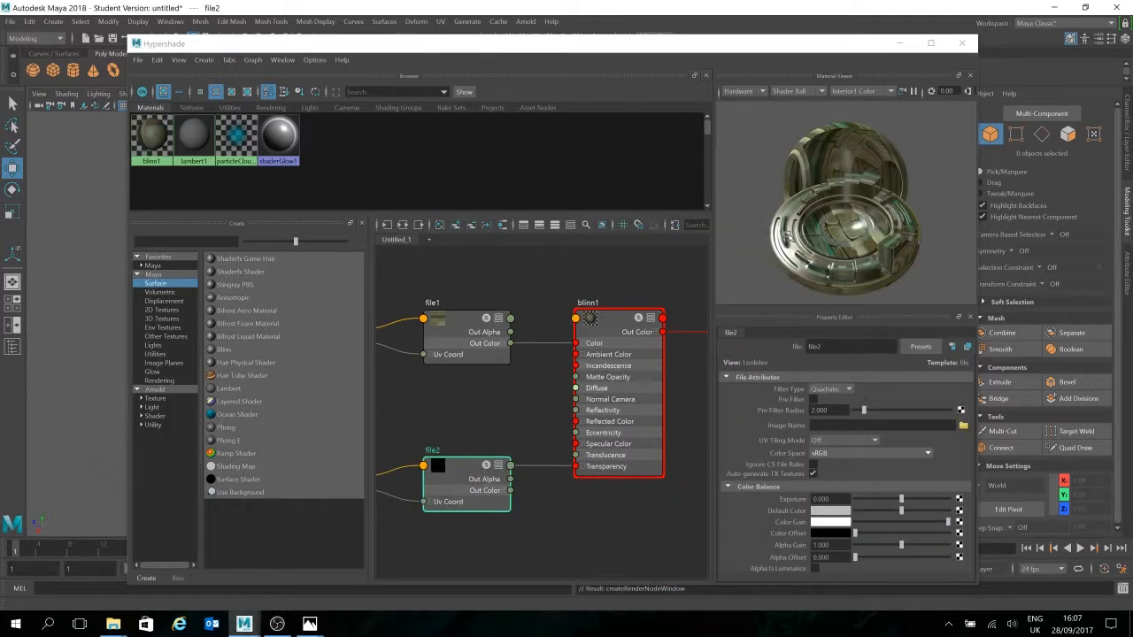
left_click(965, 427)
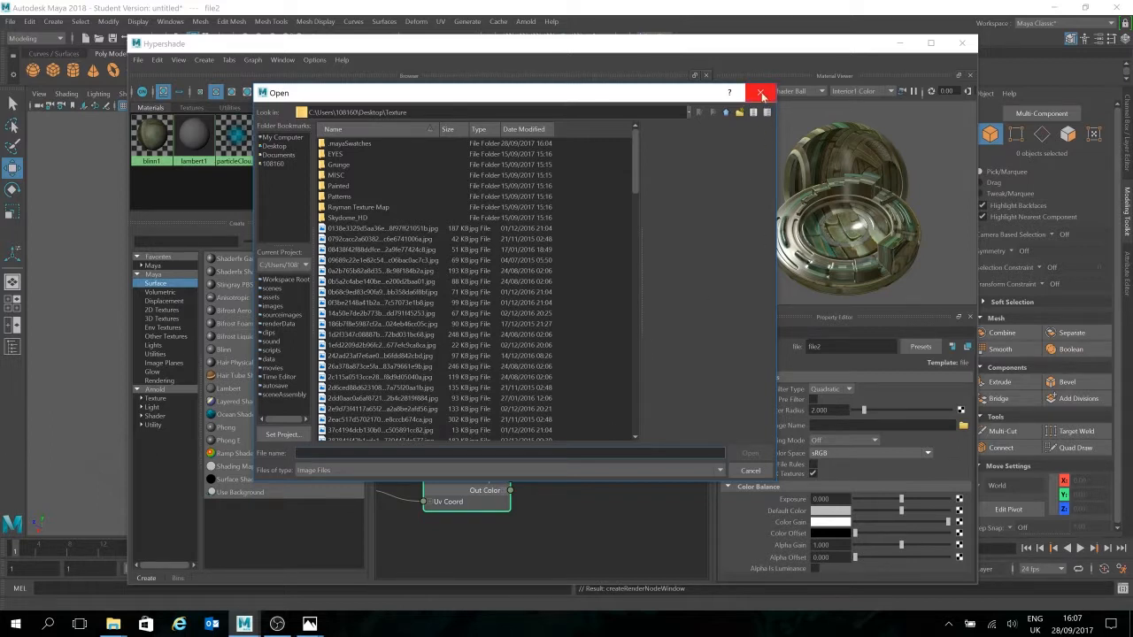
left_click(757, 470)
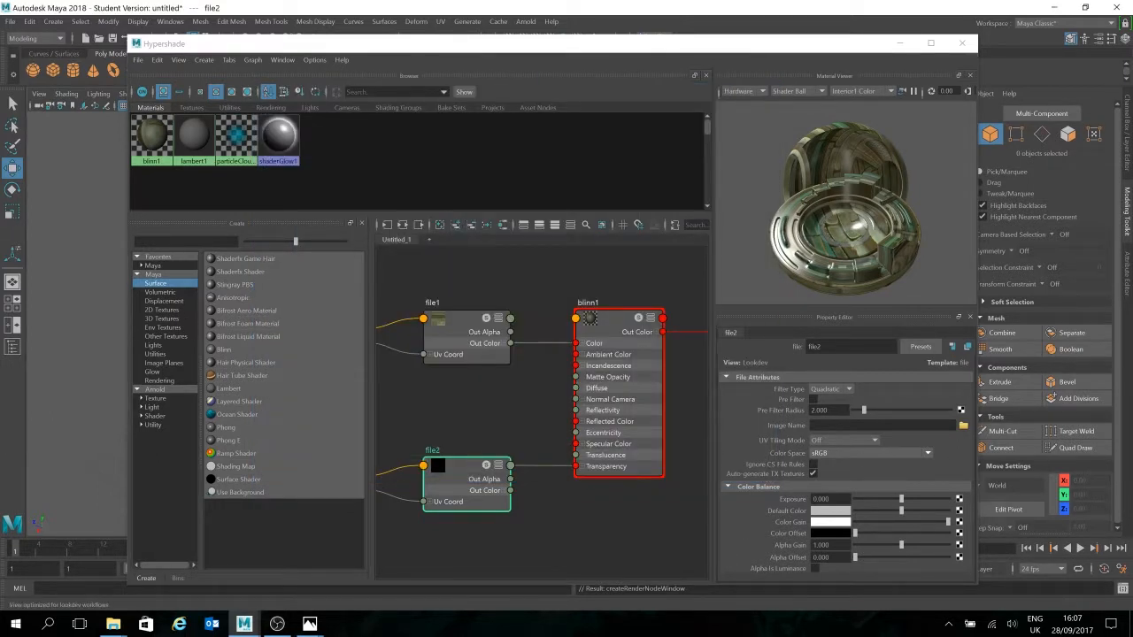
- Delete the file2 texture node and its placement node feeding the Blinn's transparency
scroll(574, 471, "down", 2)
middle_click_drag(428, 520, 477, 487, "alt")
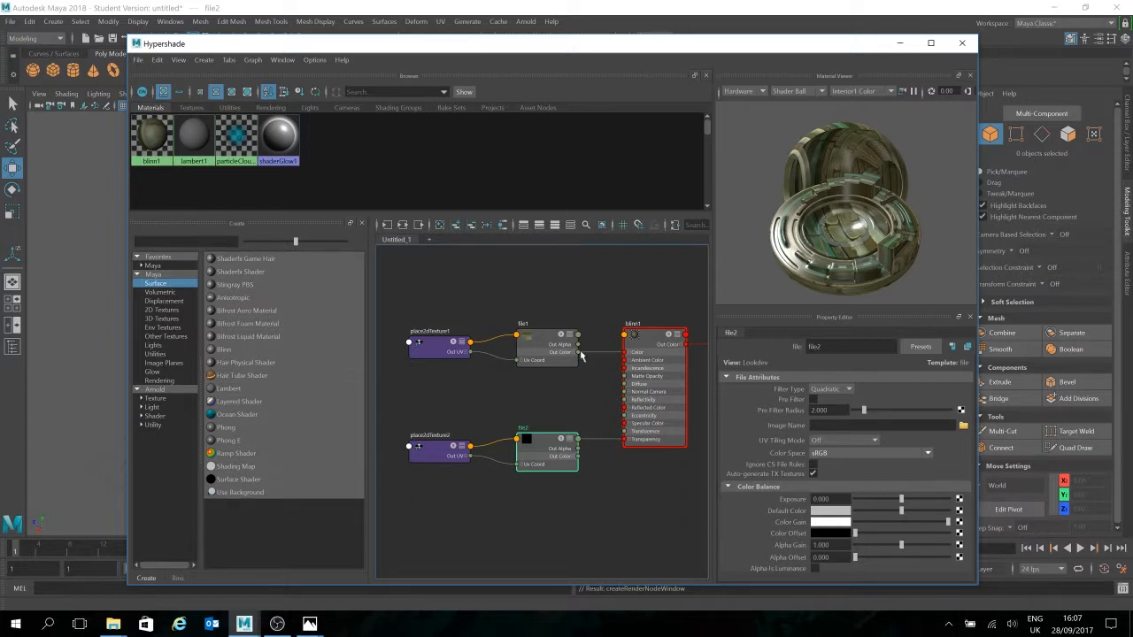
left_click(570, 518)
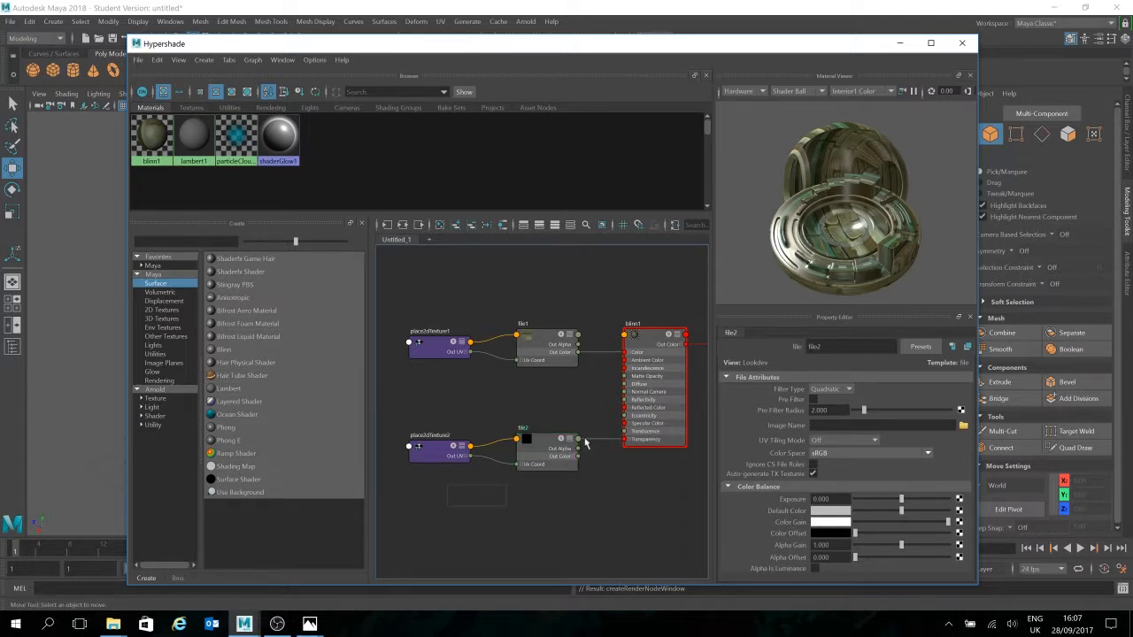
left_click_drag(577, 439, 665, 446)
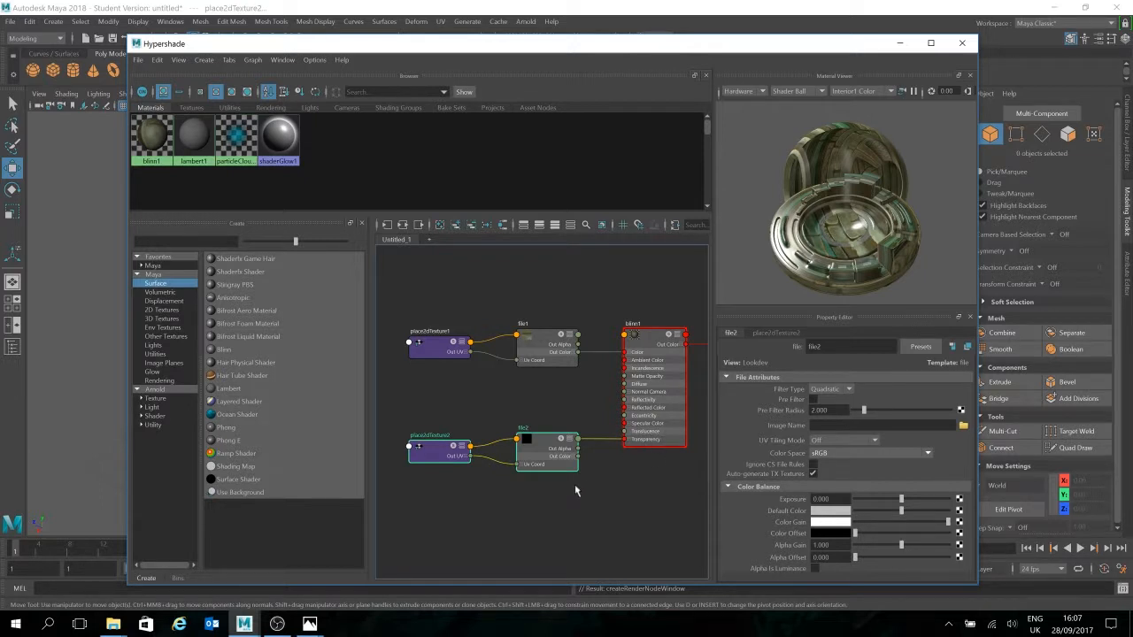
key("Delete")
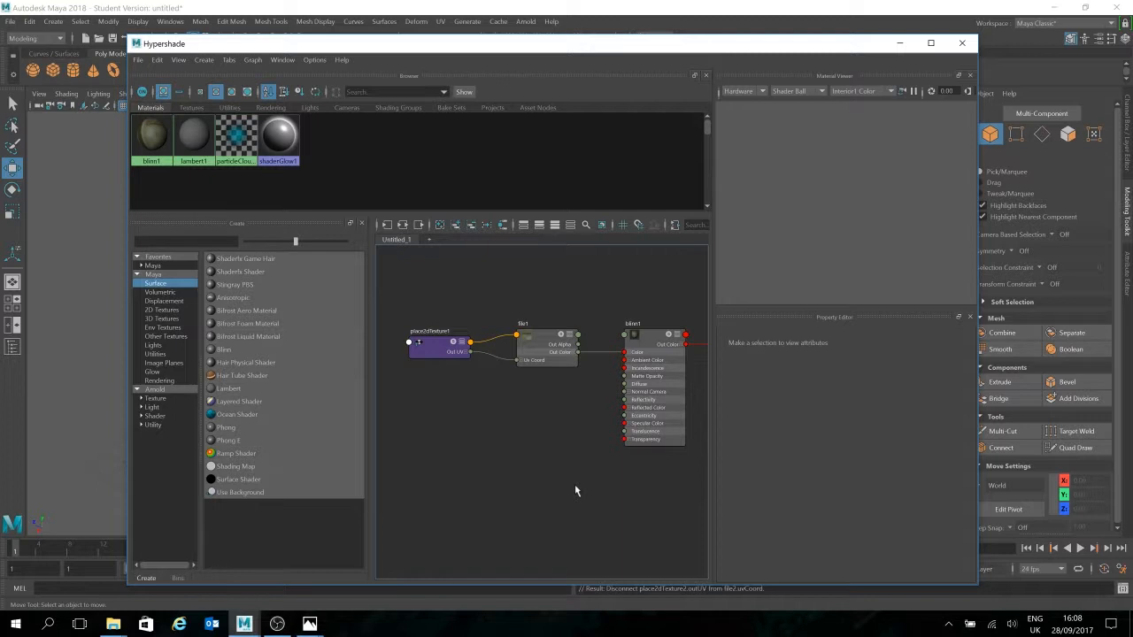
- Move the blinn1 node and the file1 node connected to its color higher in the node graph
left_click(647, 339)
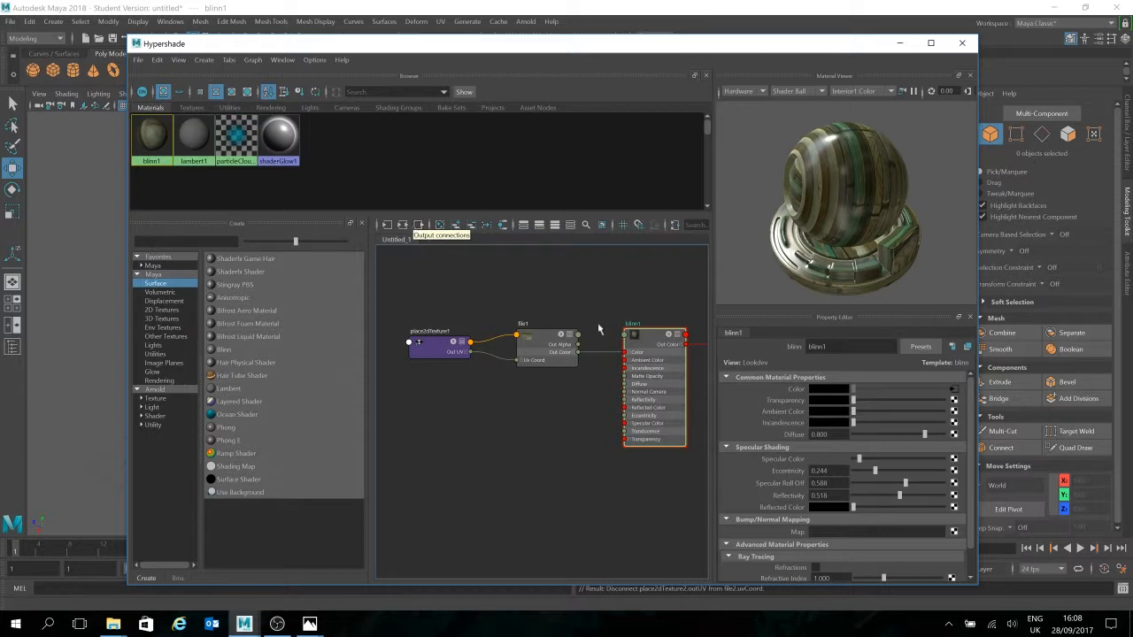
left_click(502, 274)
left_click_drag(656, 361, 624, 309)
left_click_drag(543, 327, 525, 300)
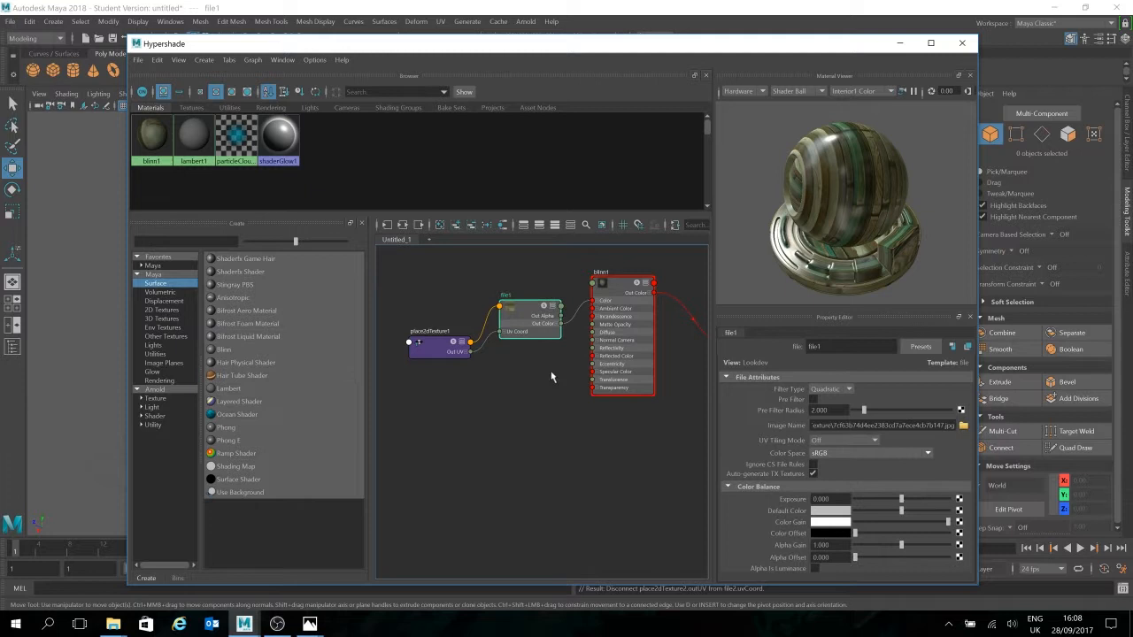
- Examine the Blinn's shading network from the texture placement node through the file texture and material to the shading group
scroll(559, 376, "down", 2)
scroll(569, 374, "up", 2)
middle_click_drag(625, 358, 597, 389, "alt")
scroll(602, 382, "down", 2)
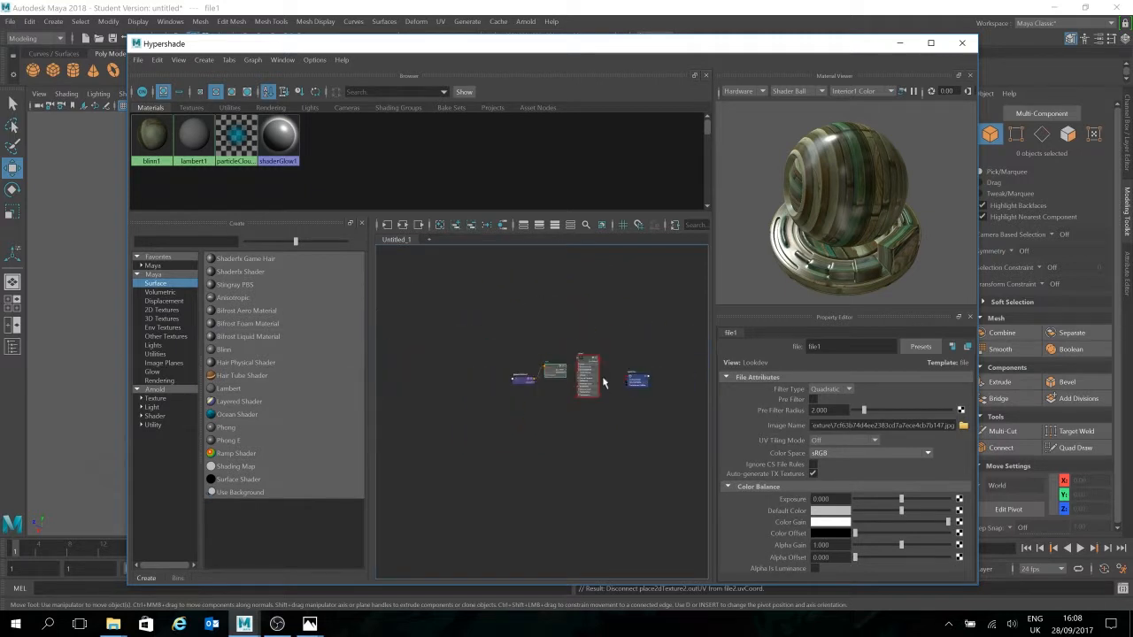
scroll(613, 366, "up", 1)
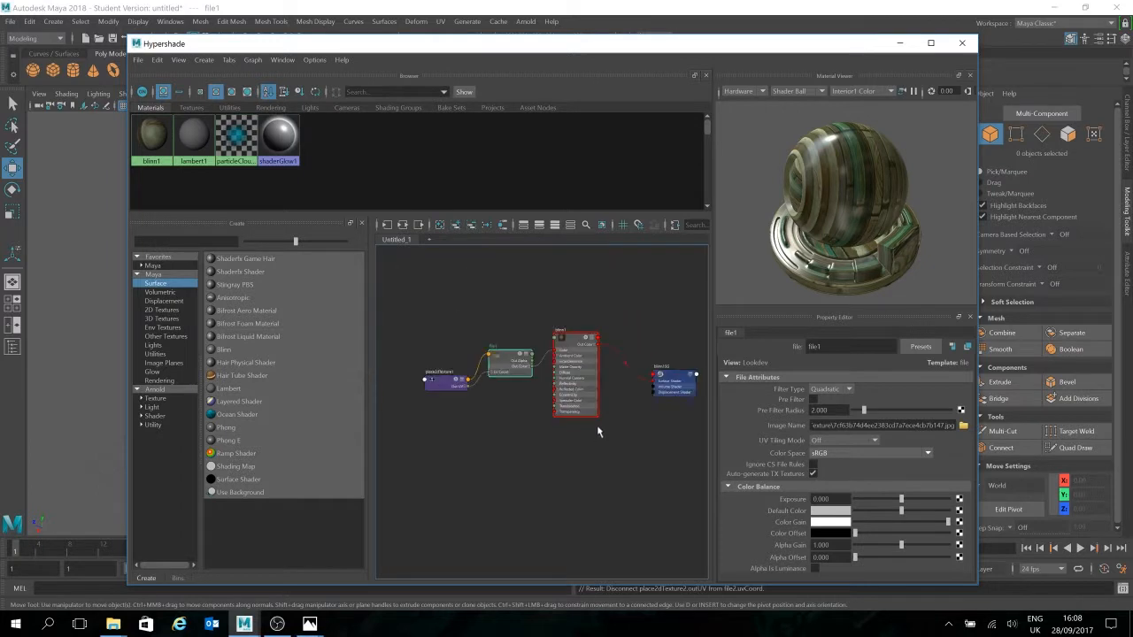
scroll(602, 433, "up", 2)
middle_click_drag(624, 455, 658, 478, "alt")
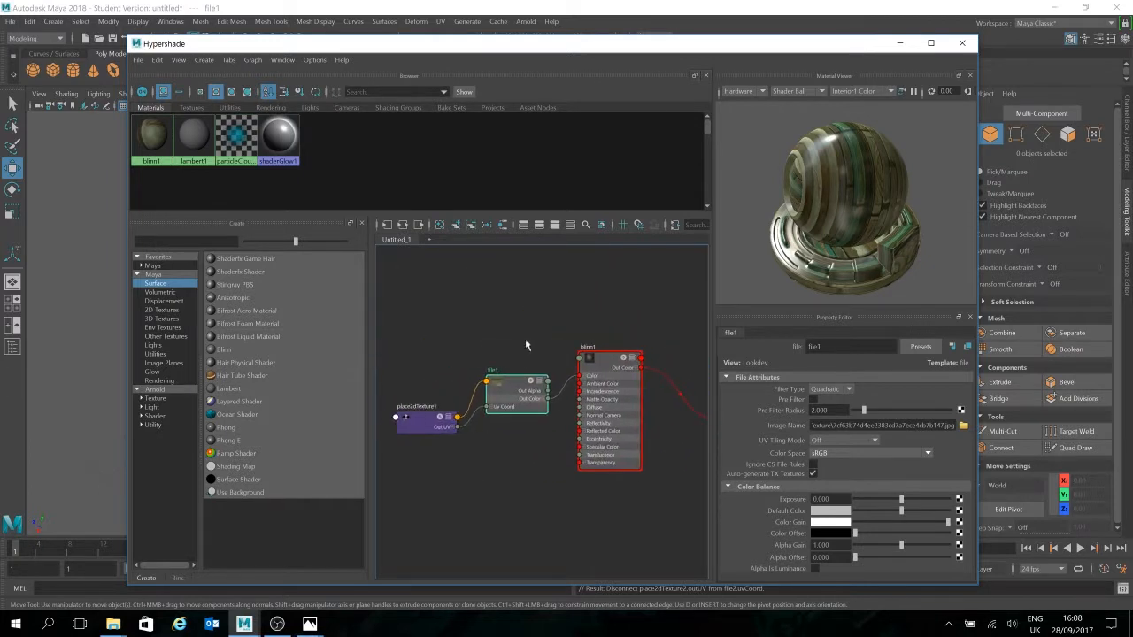
left_click_drag(526, 340, 397, 465)
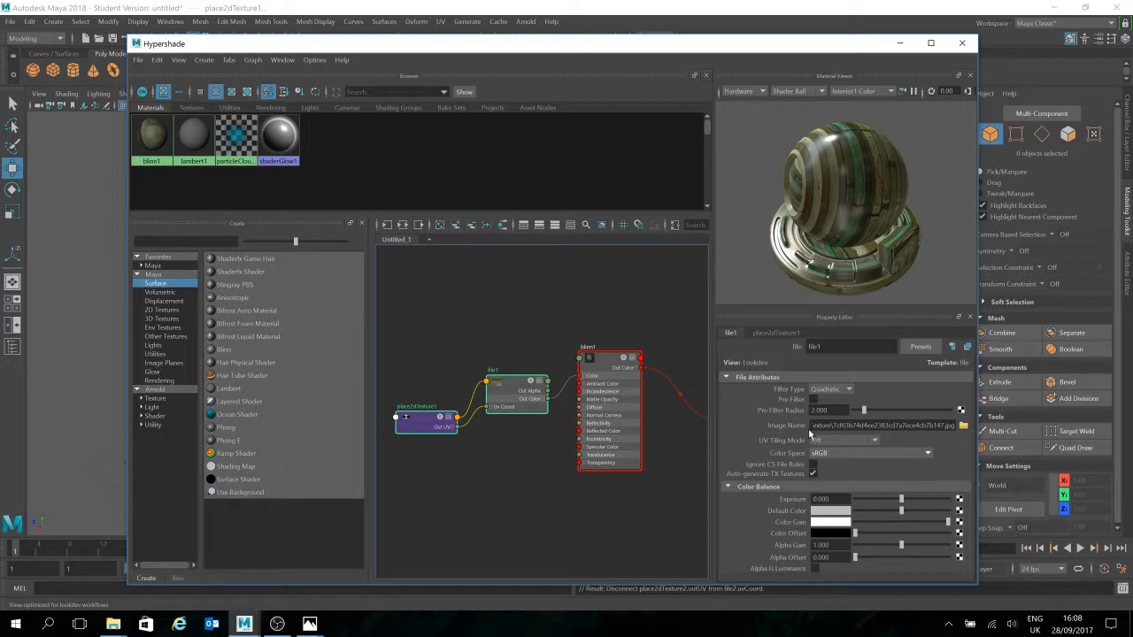
left_click(482, 258)
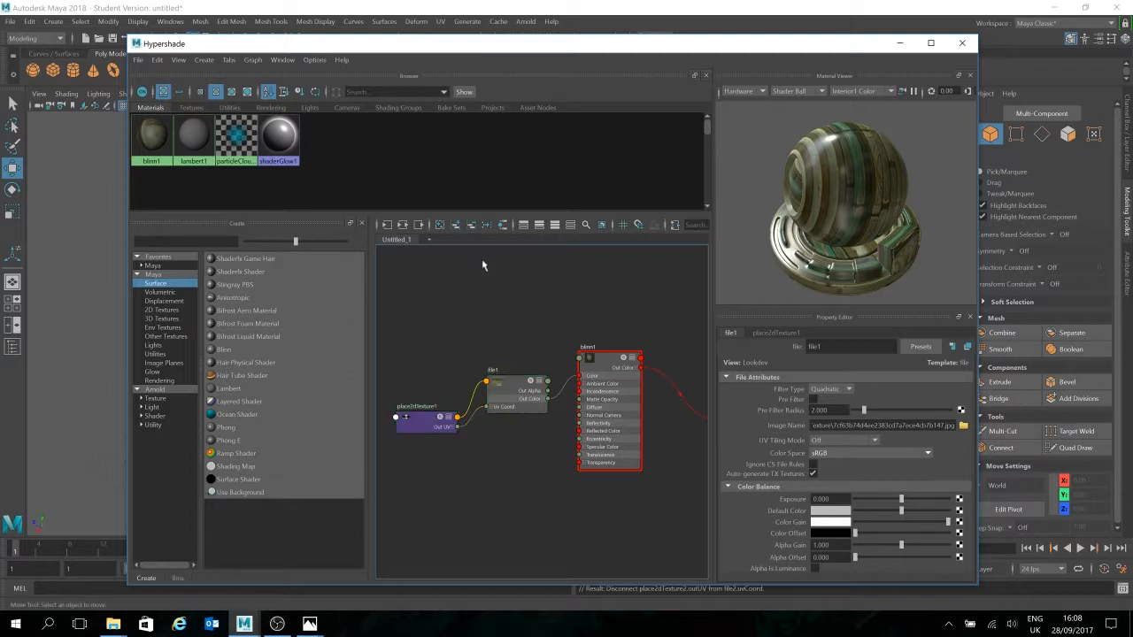
left_click_drag(438, 292, 734, 588)
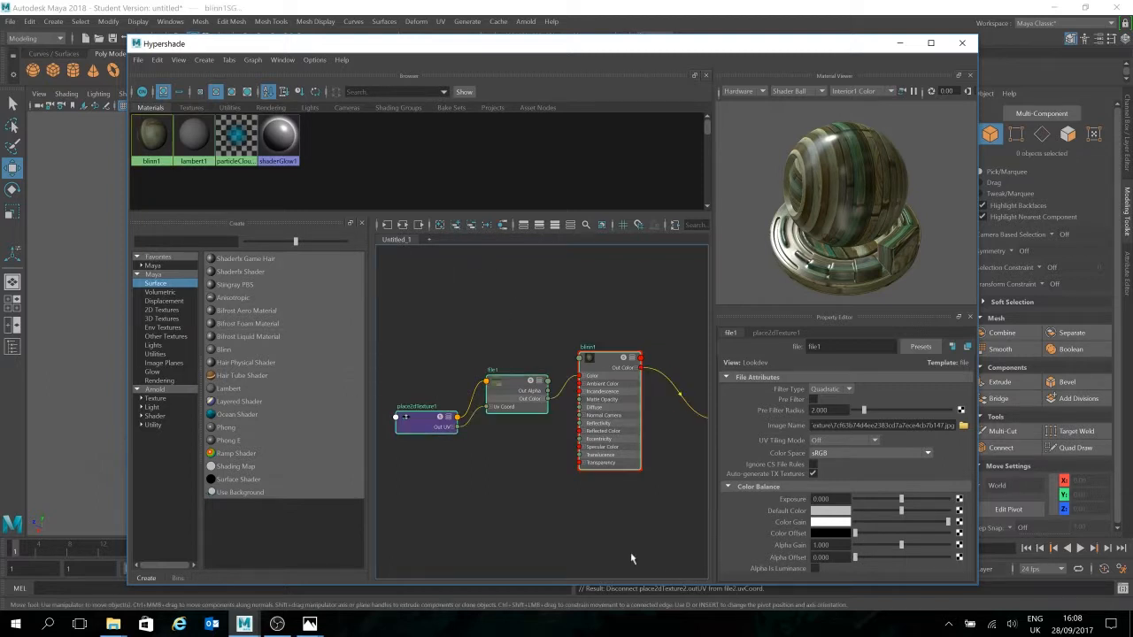
scroll(617, 542, "down", 2)
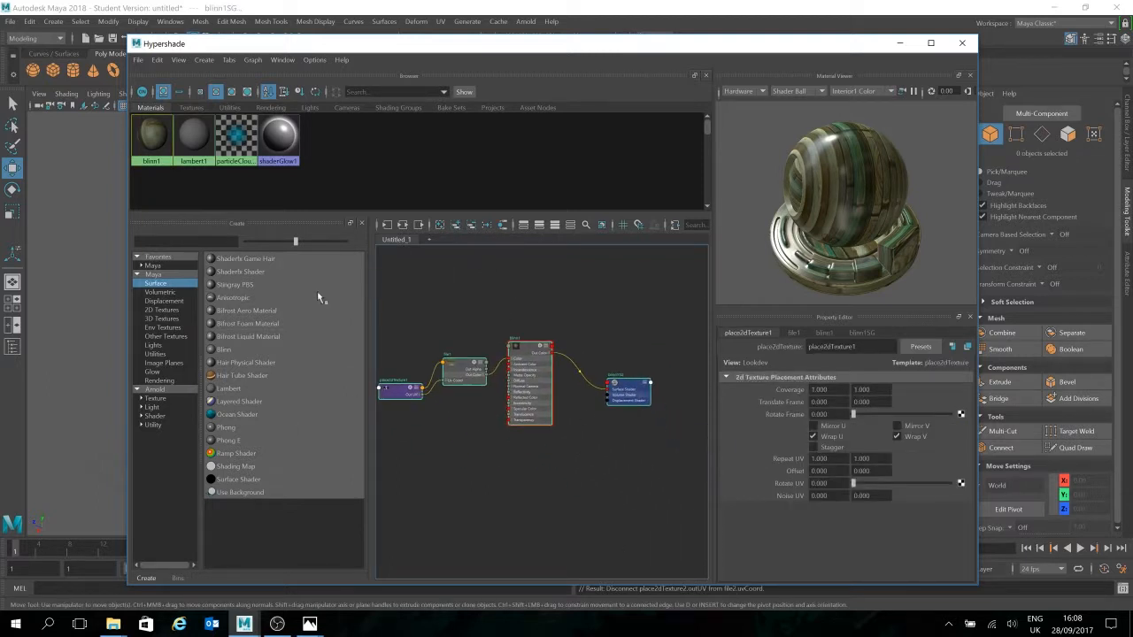
- Delete the entire Blinn shading network, including its texture, placement and shading group nodes
left_click(439, 486)
left_click_drag(388, 301, 651, 496)
key("Delete")
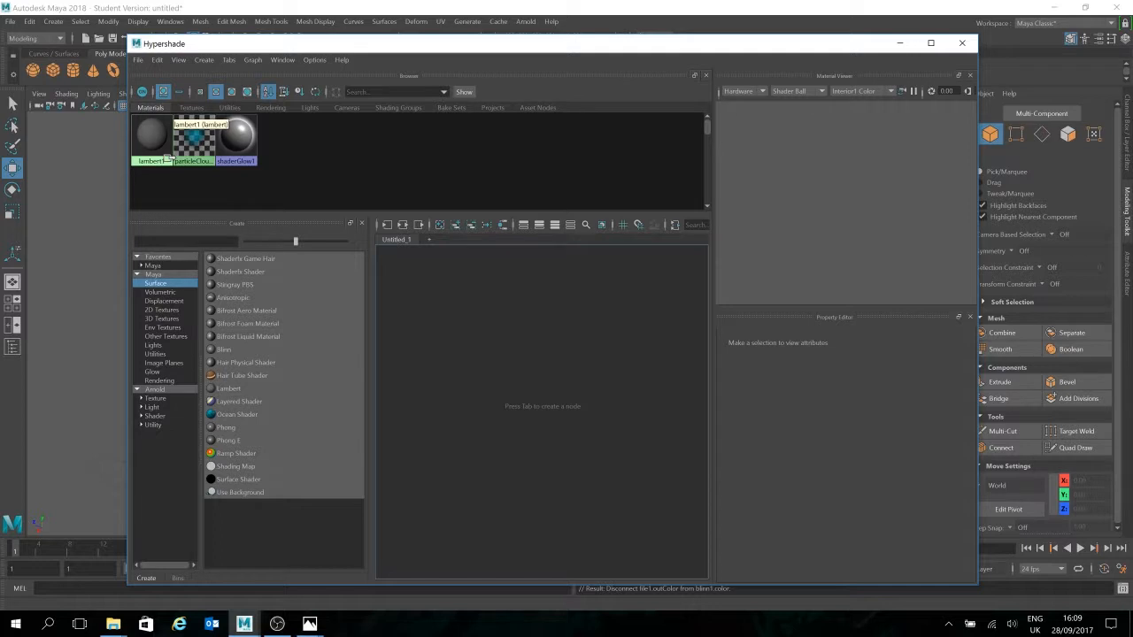
- Undo the deletion of the Blinn shading network, select all of its restored nodes and delete them again
key("ctrl+z")
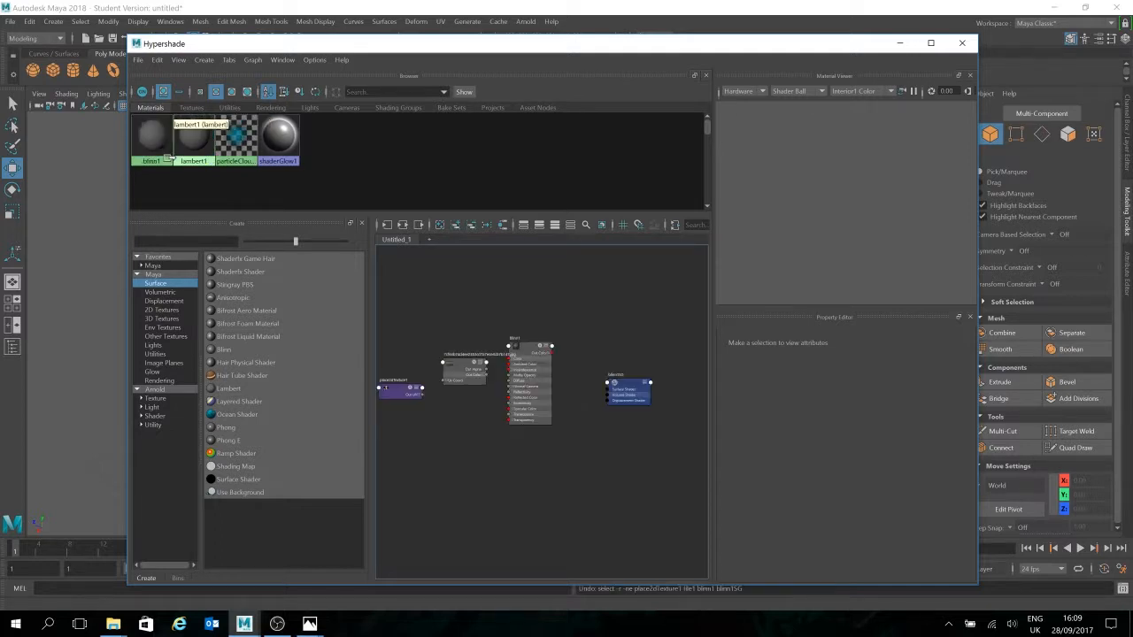
middle_click_drag(549, 268, 608, 265, "alt")
left_click_drag(448, 258, 703, 520)
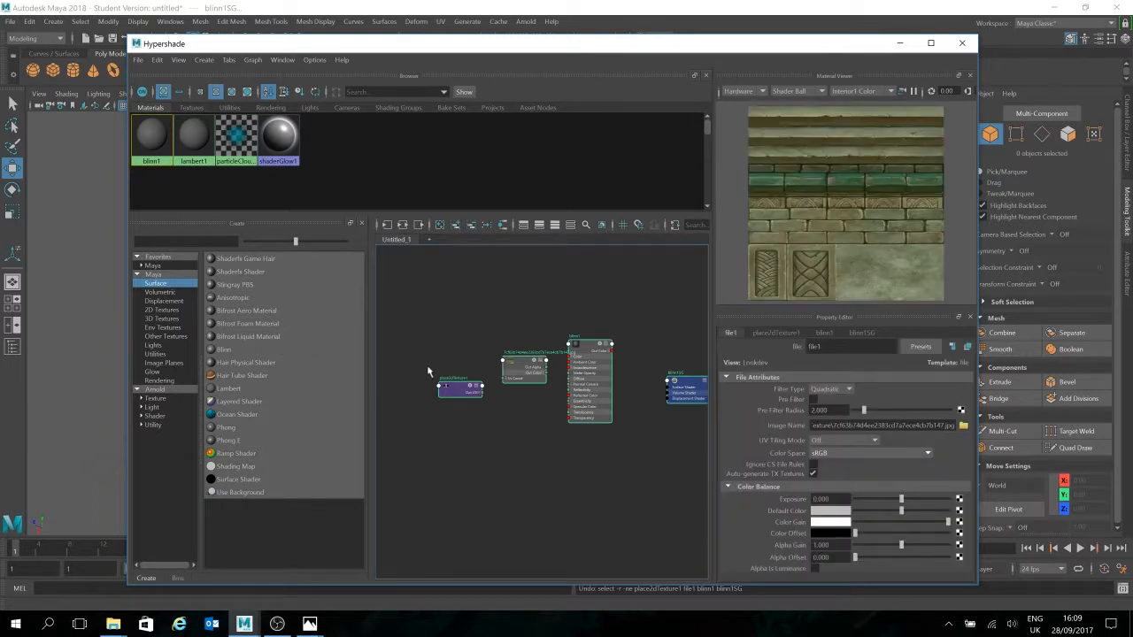
key("Delete")
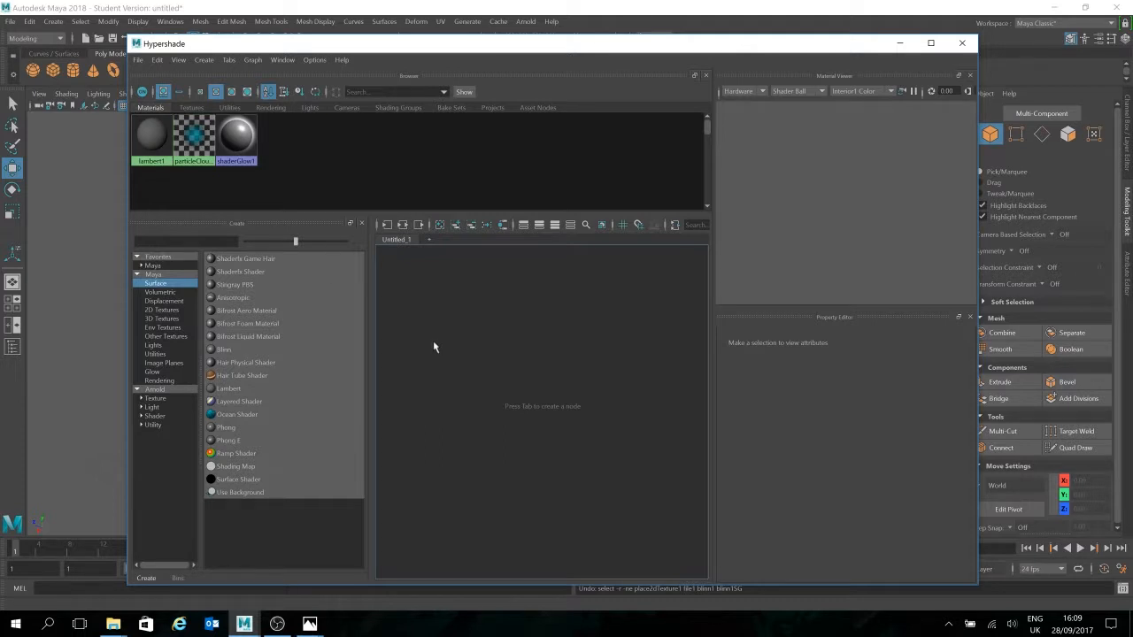
- Create a new Blinn material, bring its material and shading group nodes closer together, and clear the node graph
left_click(225, 351)
left_click_drag(574, 354, 504, 343)
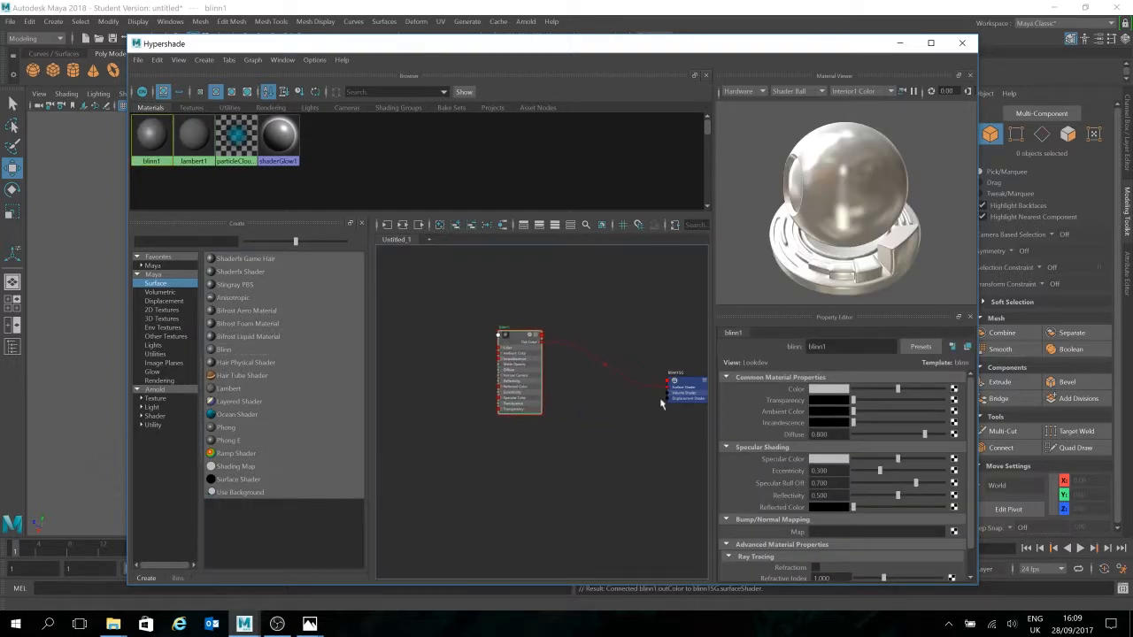
left_click_drag(687, 390, 612, 323)
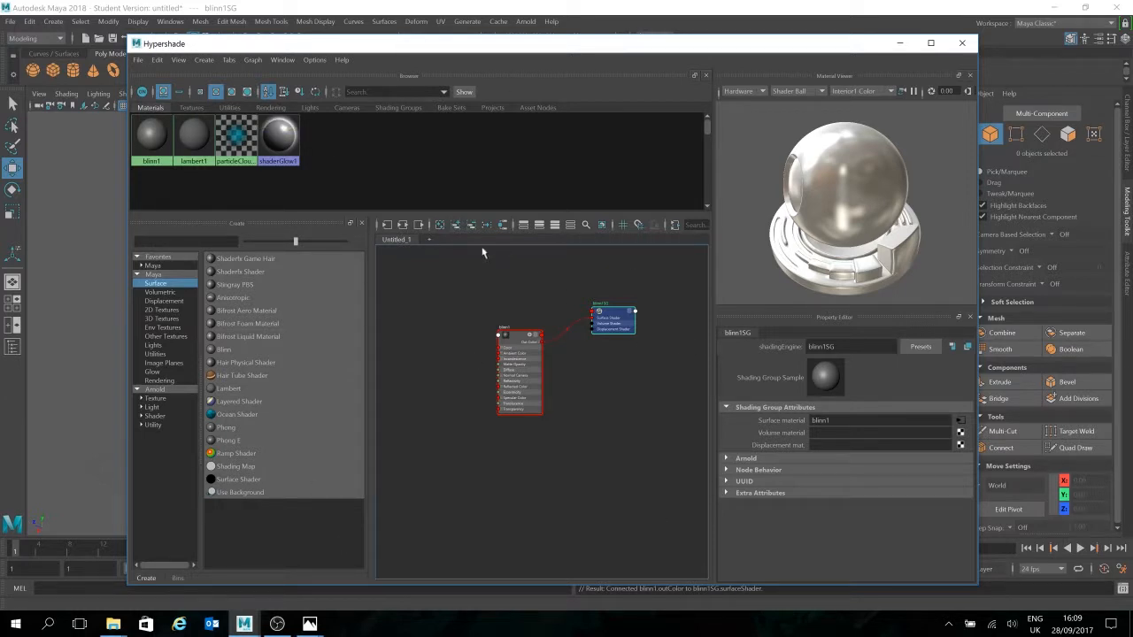
left_click(440, 226)
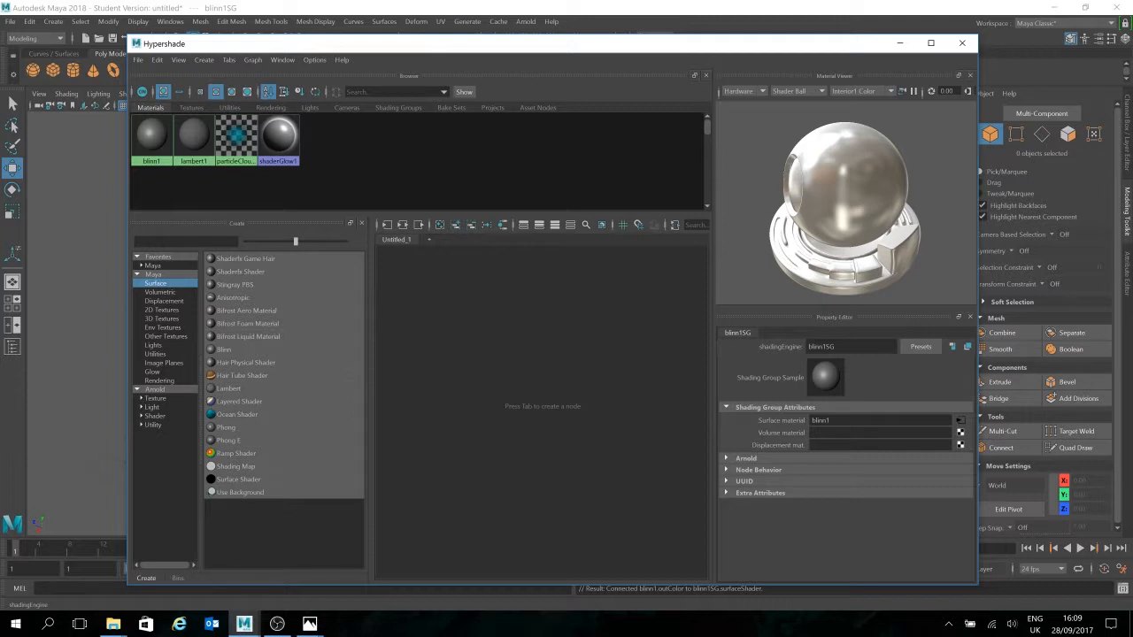
- Show the default lambert1 material's preview and attributes
left_click(187, 135)
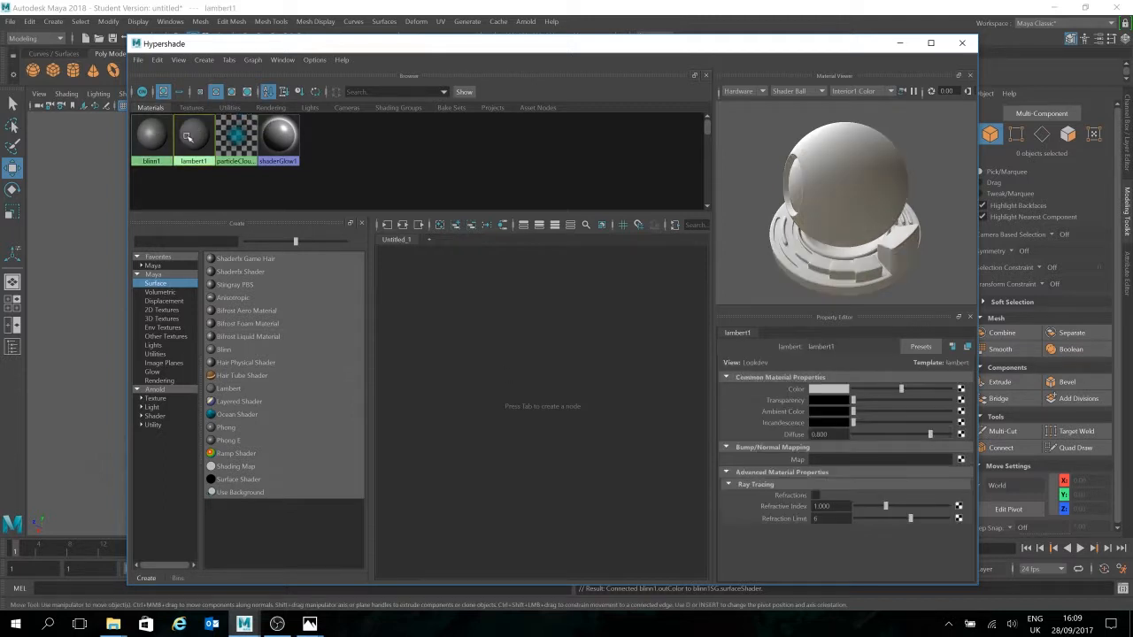
double_click(187, 135)
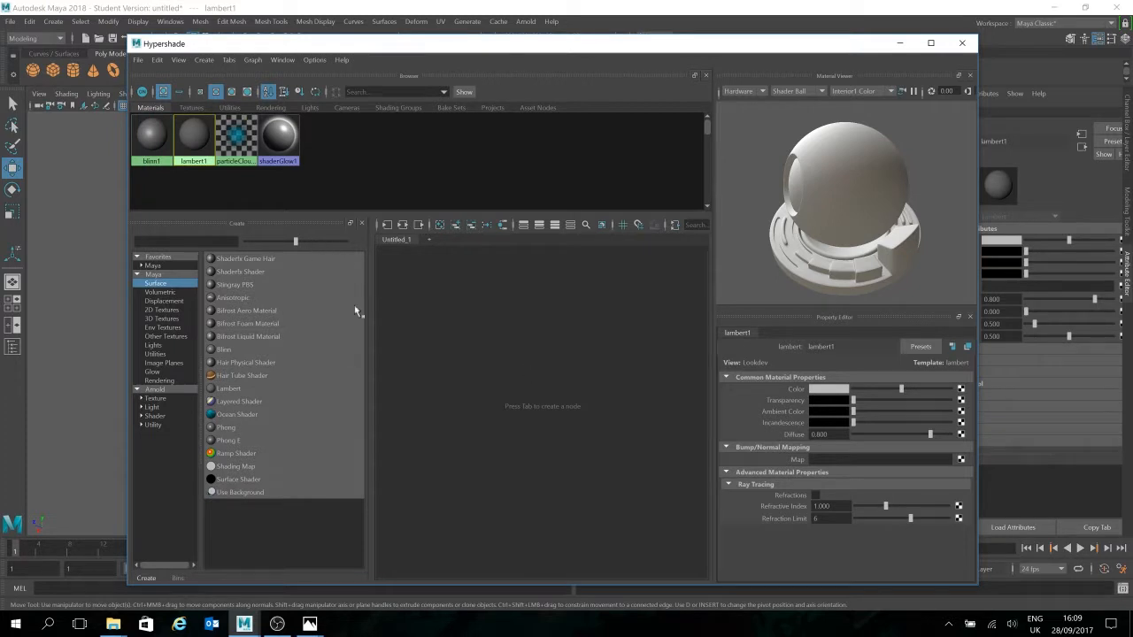
double_click(197, 152)
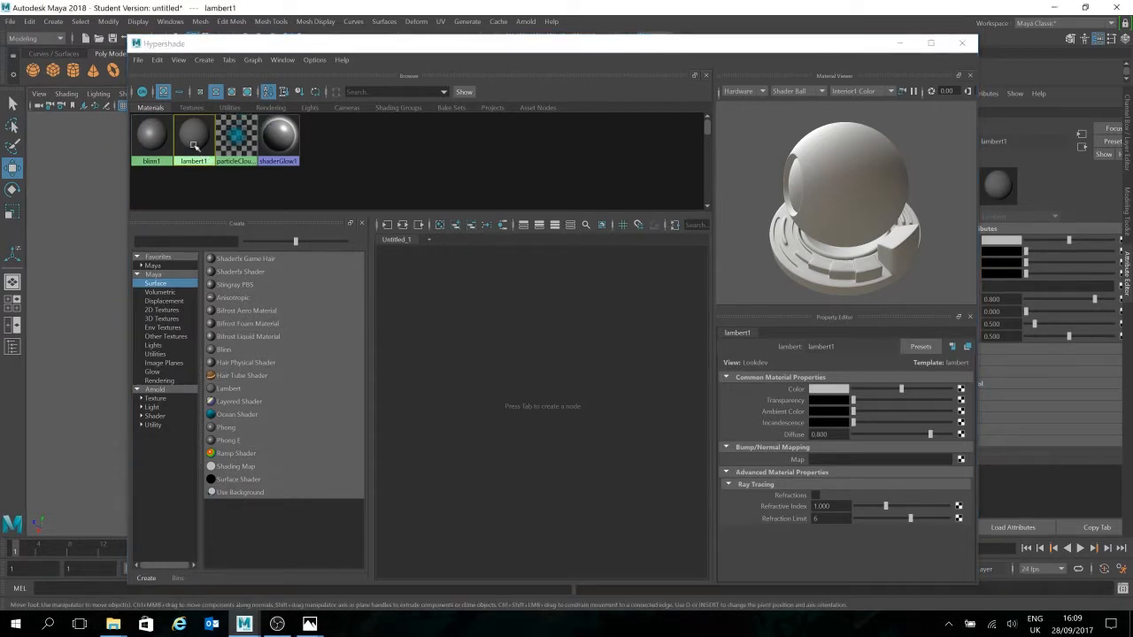
- Graph the blinn1 material's connections and replace them in the graph with those of lambert1
left_click(150, 137)
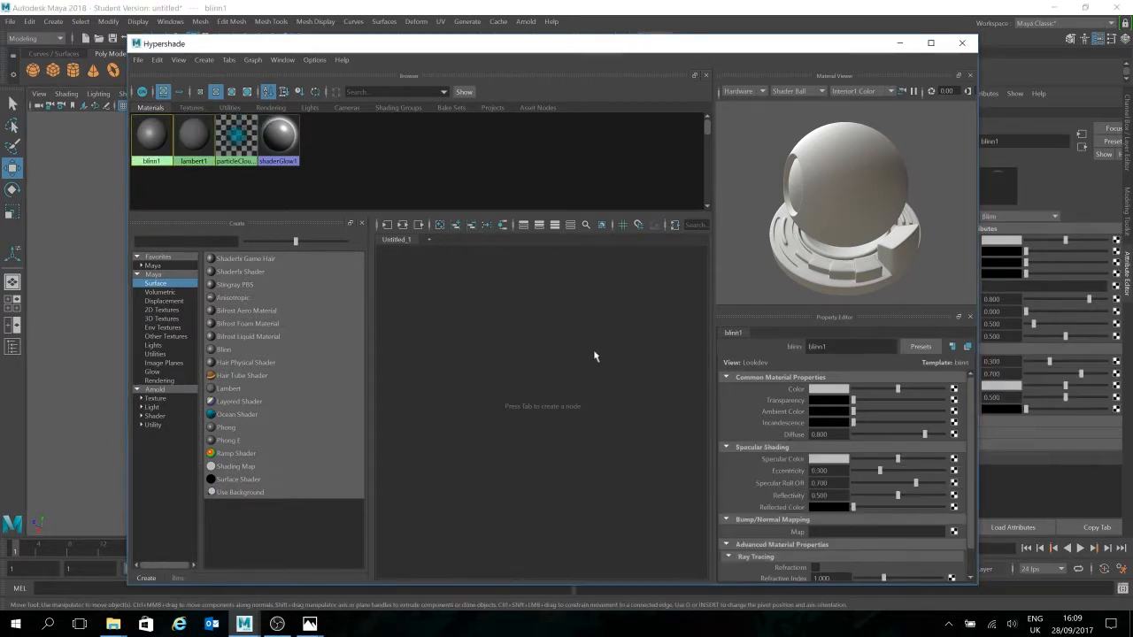
left_click(402, 225)
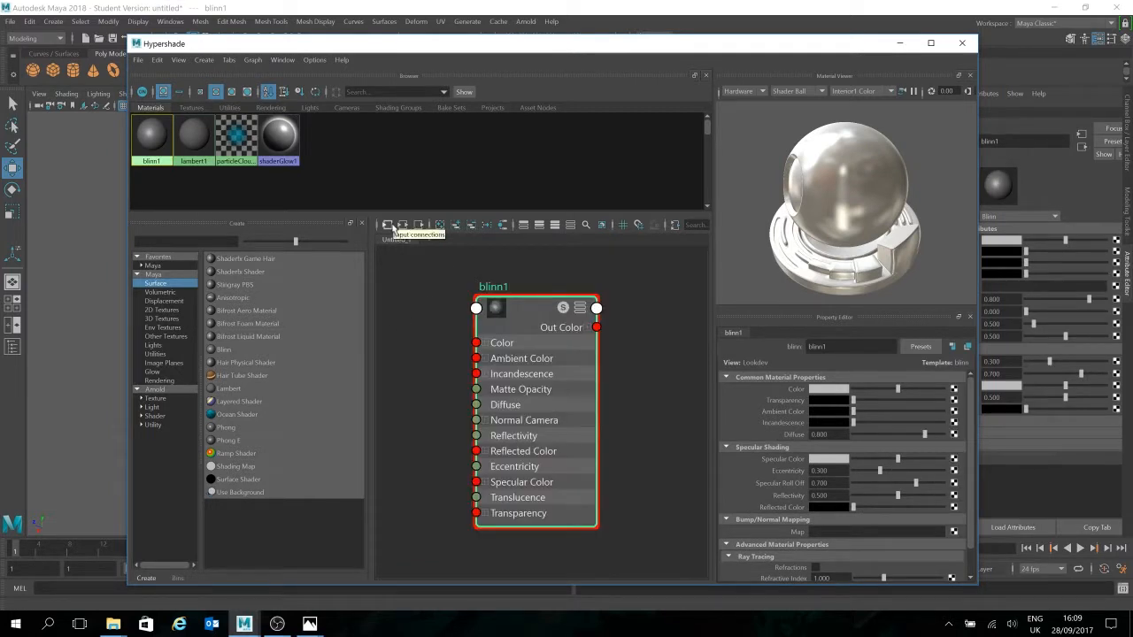
left_click(200, 135)
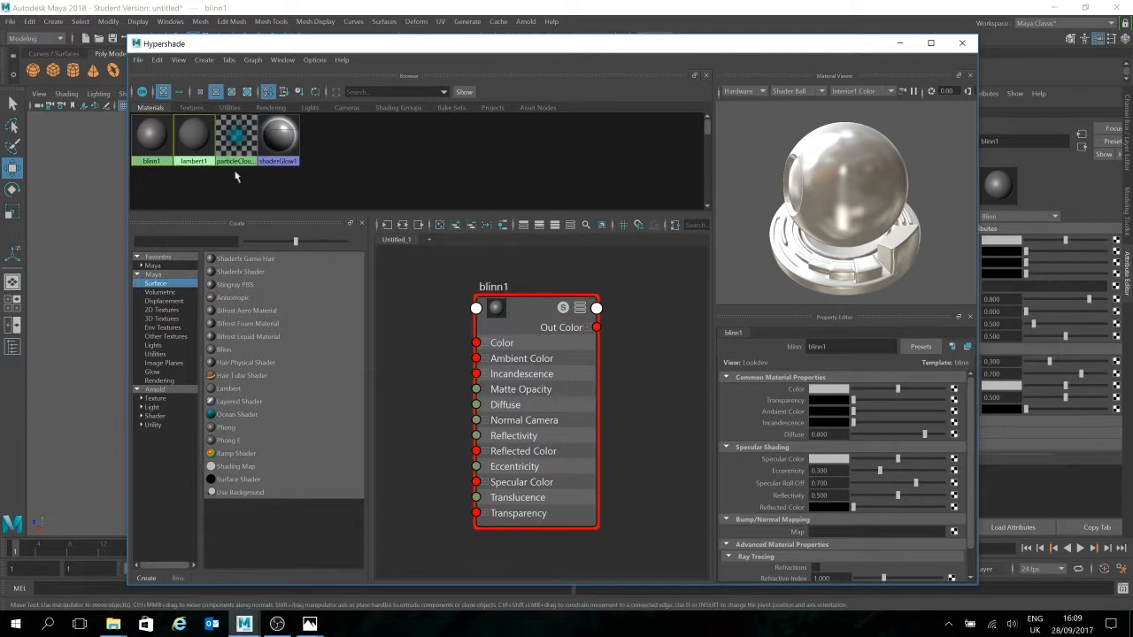
left_click(403, 225)
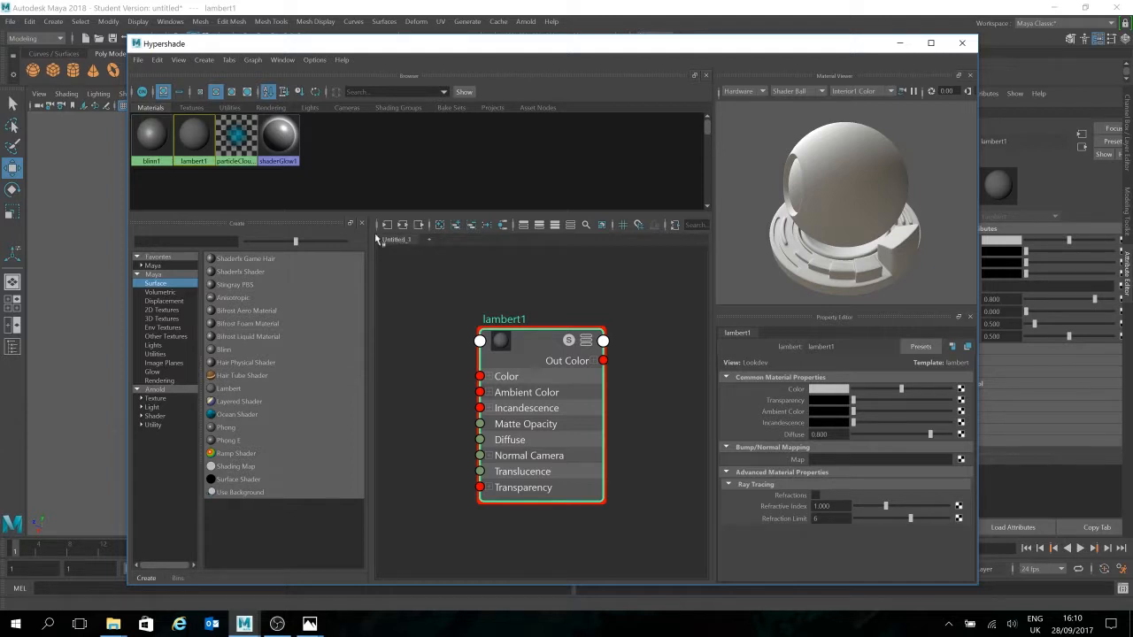
- Graph the input connections of shaderGlow1 and lambert1, followed by lambert1's input and output connections
left_click(280, 140)
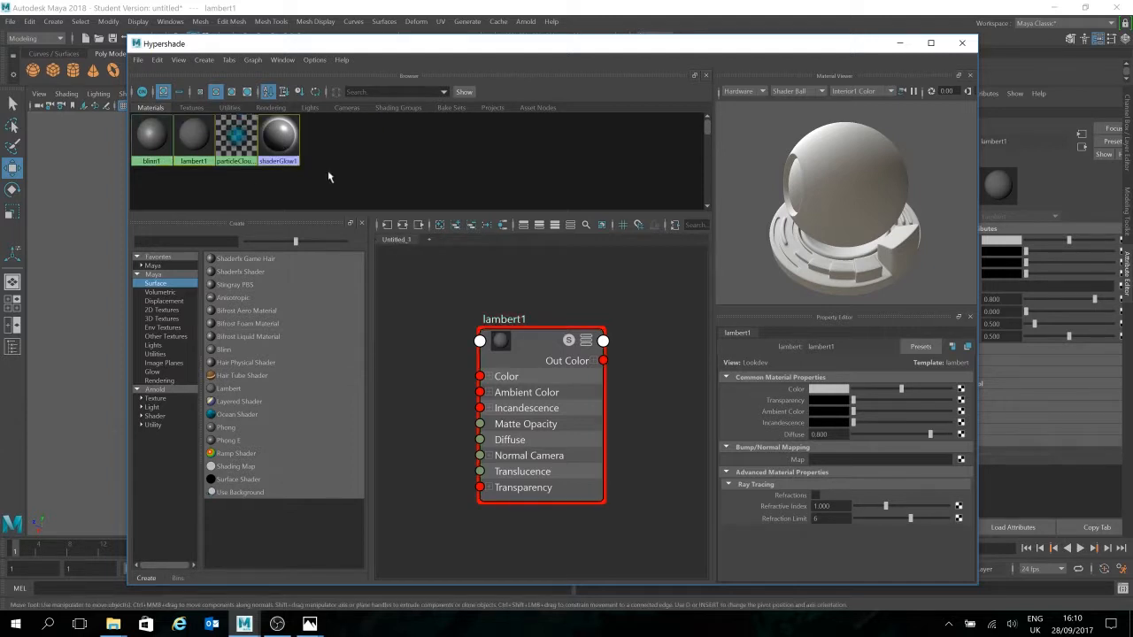
left_click(386, 224)
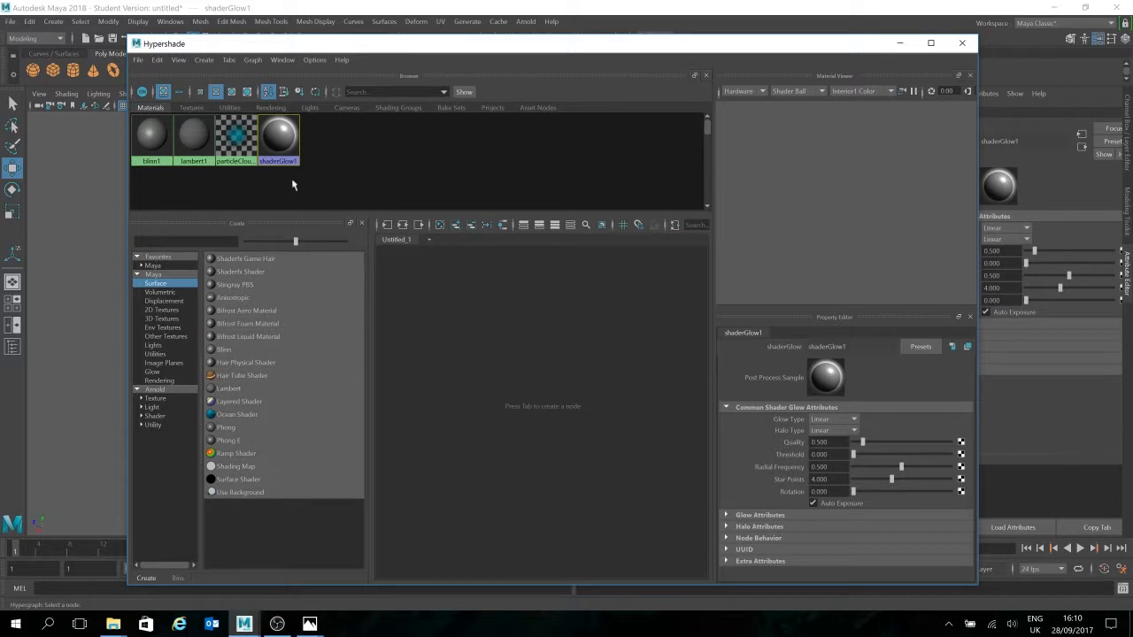
left_click(200, 140)
left_click(387, 225)
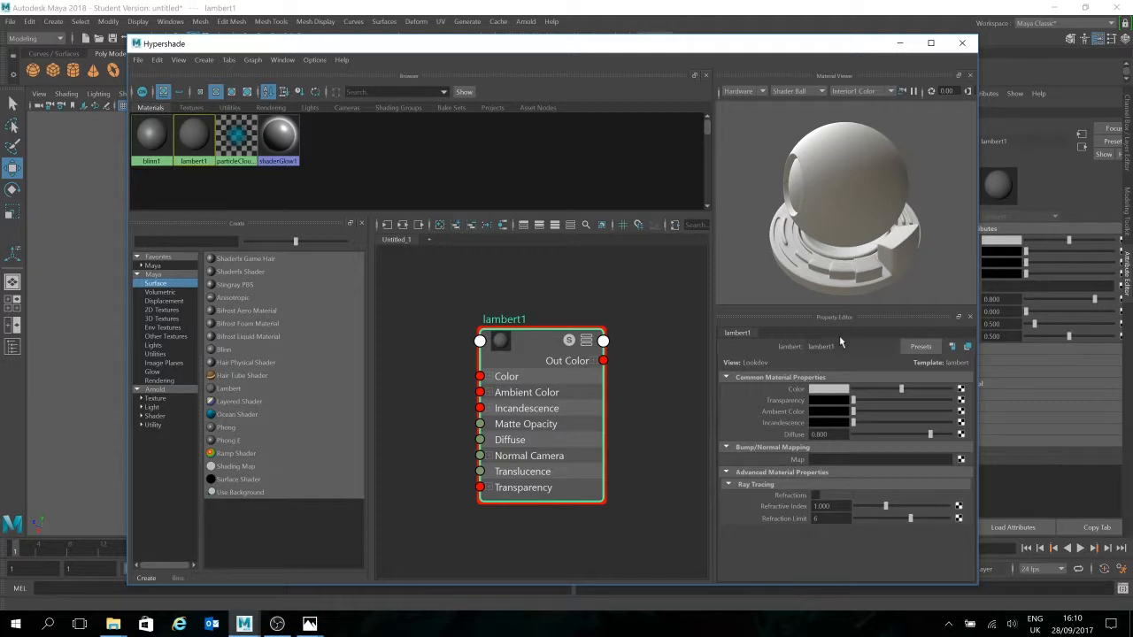
left_click(403, 225)
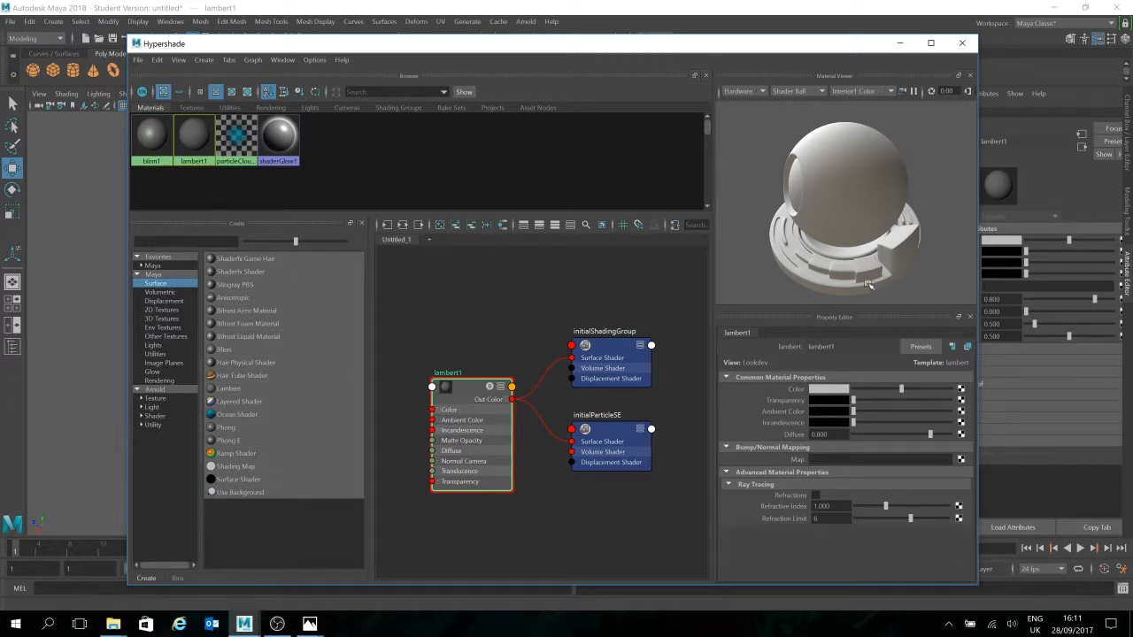
- Connect a File texture to the Color of blinn1 and clear the node graph
left_click(960, 390)
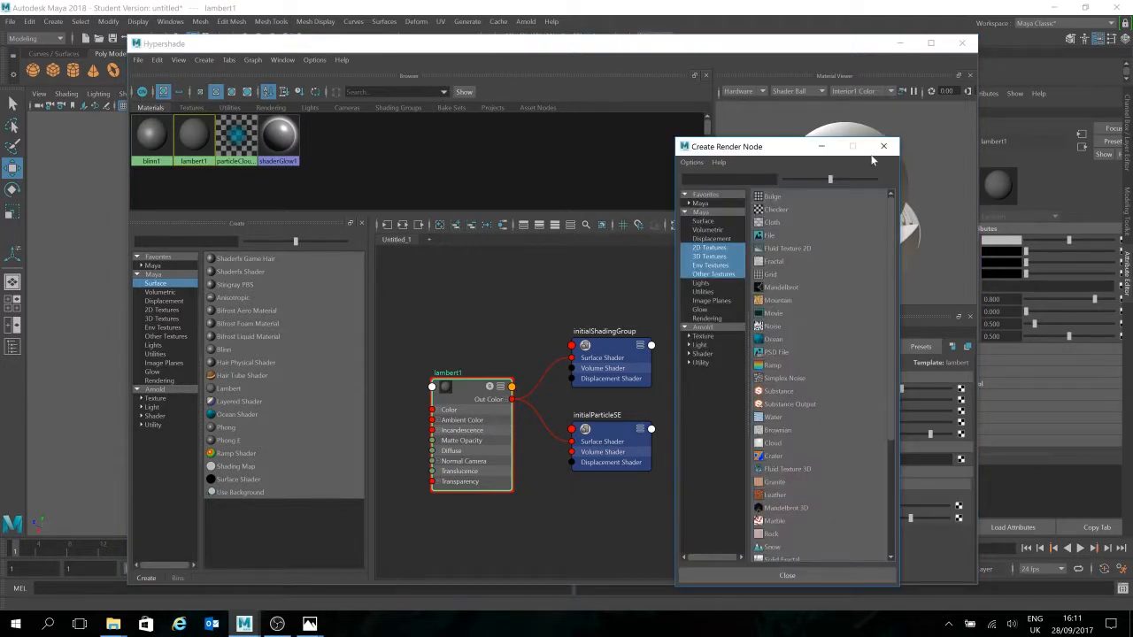
left_click(883, 146)
left_click(148, 123)
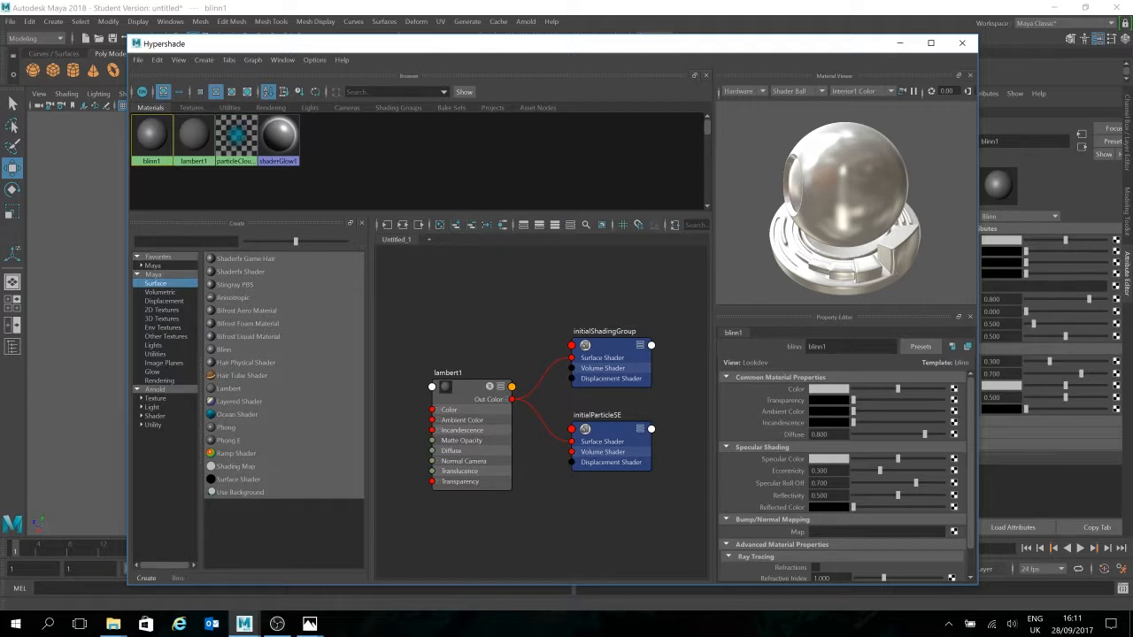
left_click(953, 390)
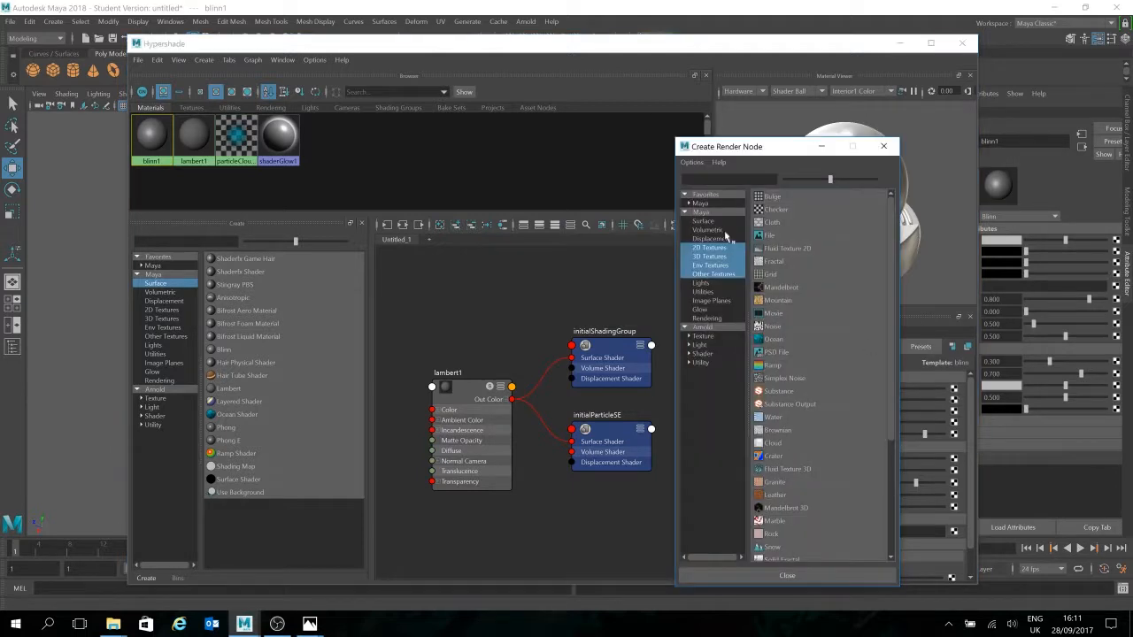
left_click(770, 235)
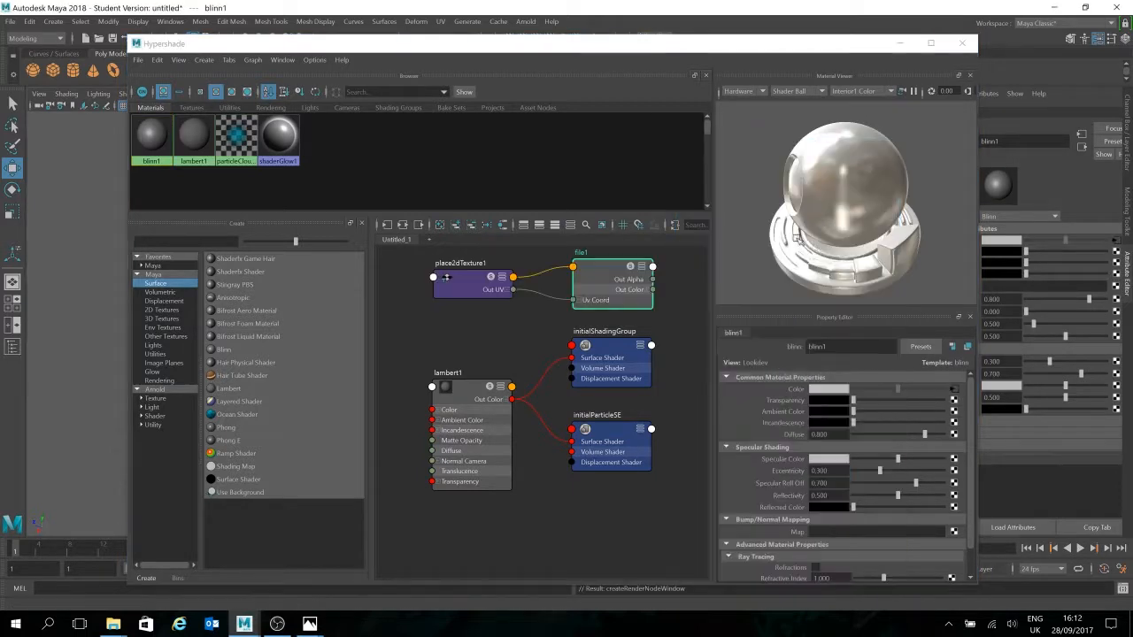
left_click(443, 228)
- Browse the Texture folder and load 7cf63b74d4ee2383cd7a7ece4cb7b147.jpg into the file texture on blinn1's Color
left_click(156, 142)
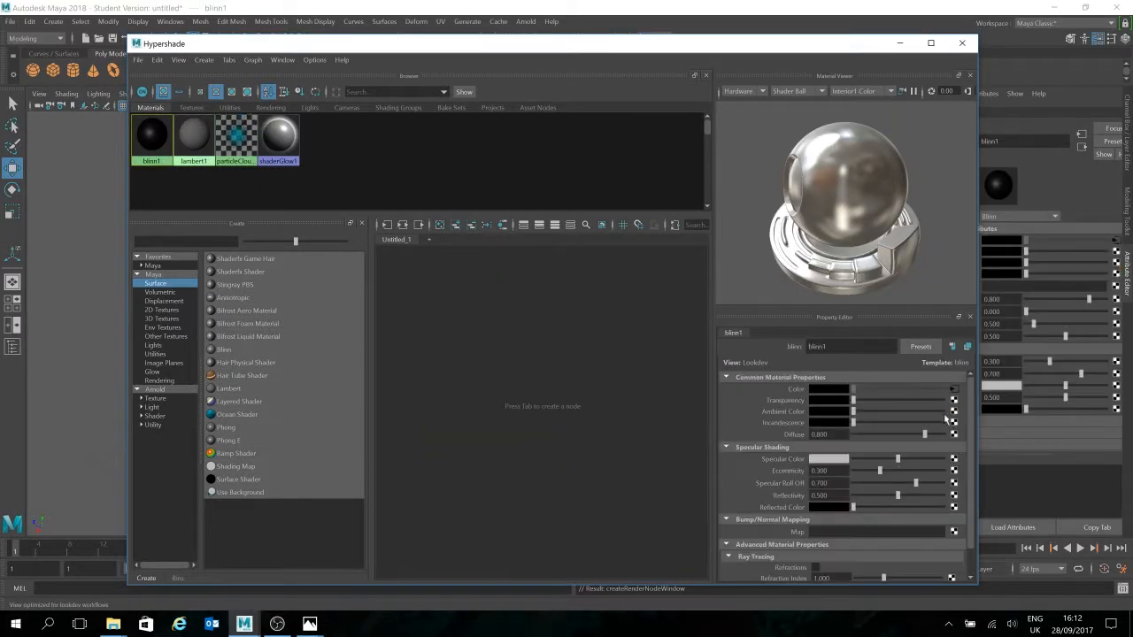
left_click(954, 391)
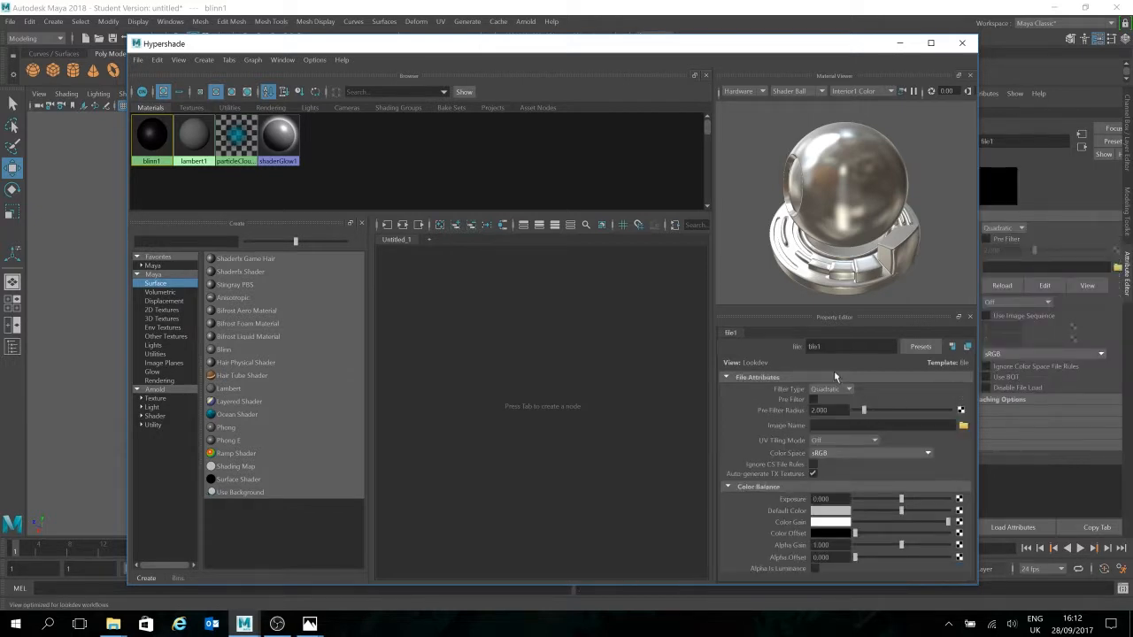
left_click(962, 426)
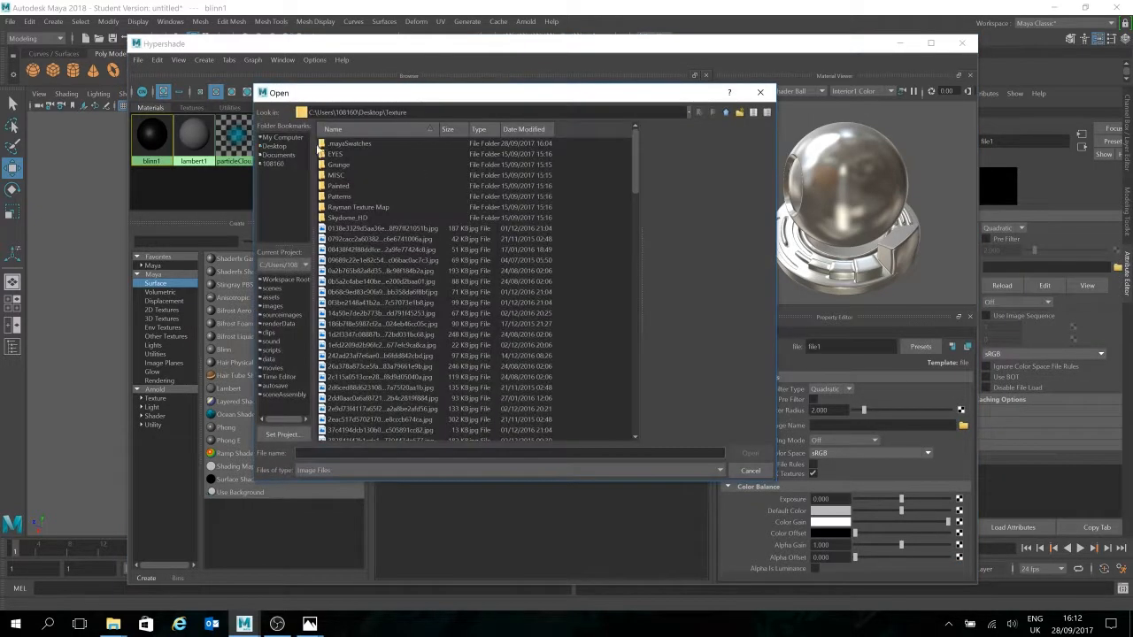
left_click(361, 313)
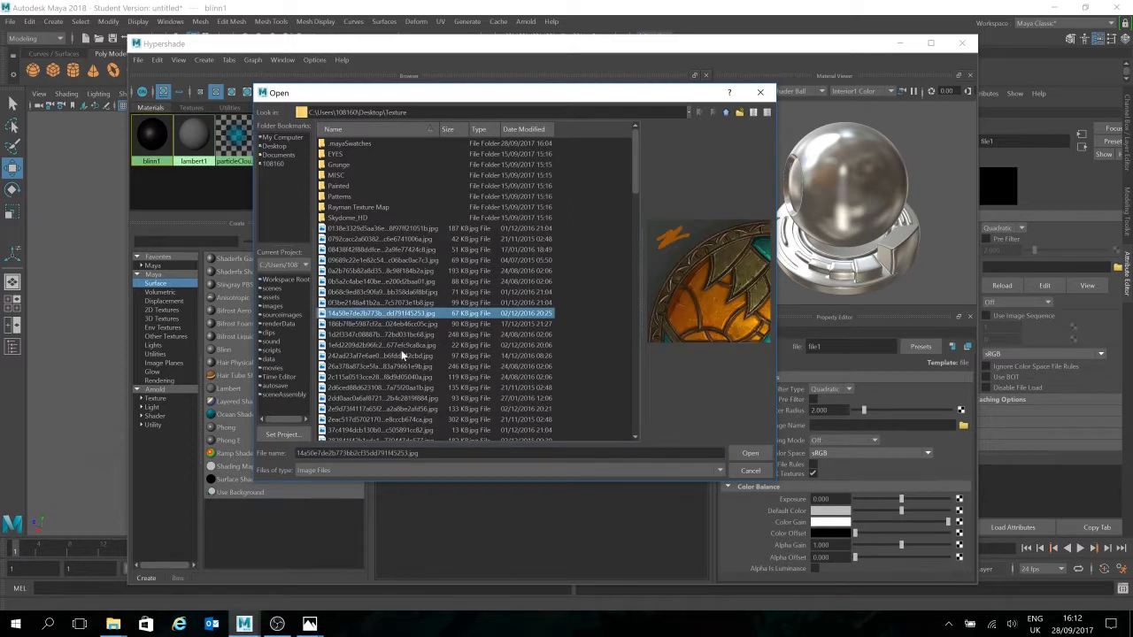
key("Down")
key("Down")
key("Down")
key("Down")
key("Down")
key("Down")
key("Down")
key("Down")
key("Down")
key("Down")
key("Down")
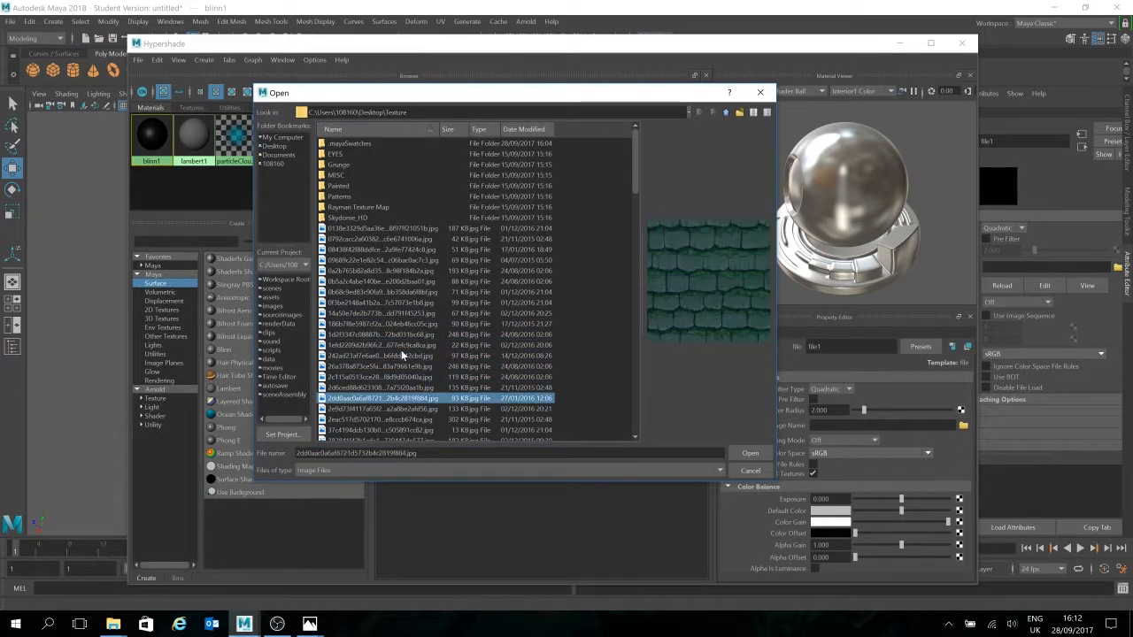
key("Down")
key("Down")
key("Down")
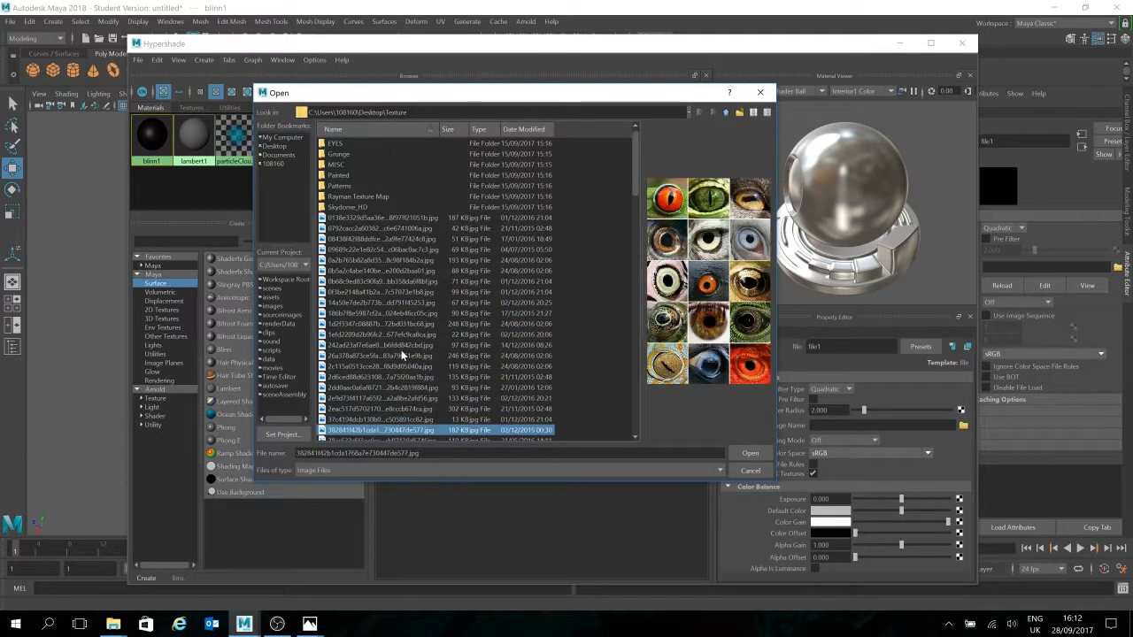
key("Down")
key("Down")
key("Down")
key("Down")
key("Down")
key("Down")
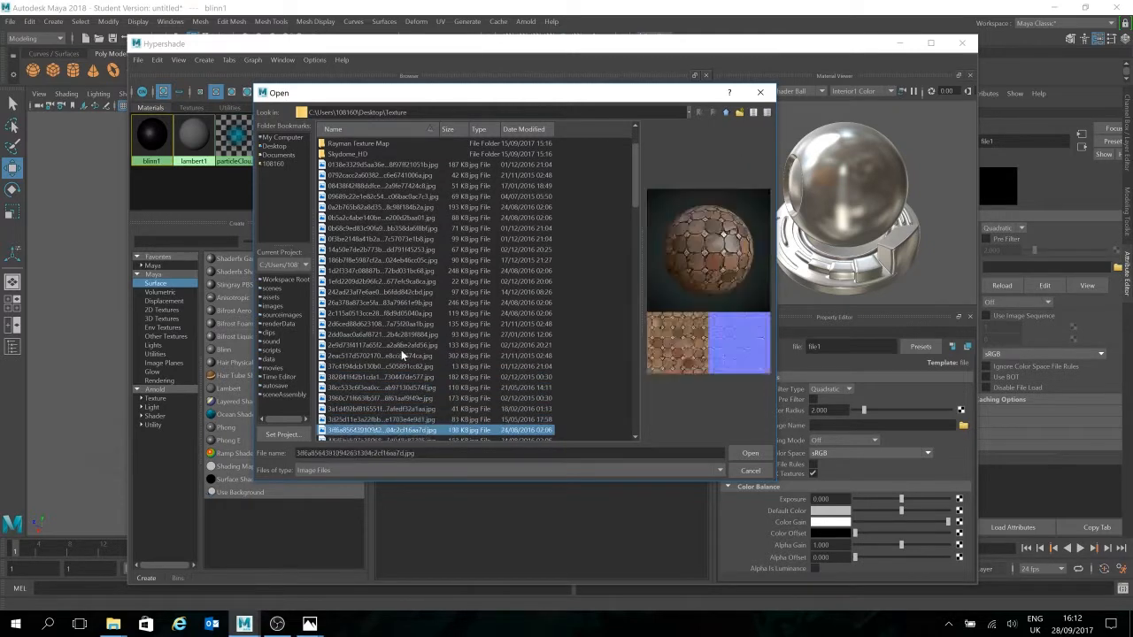
key("Down")
key("Down")
key("Down")
key("Down")
key("Down")
key("Down")
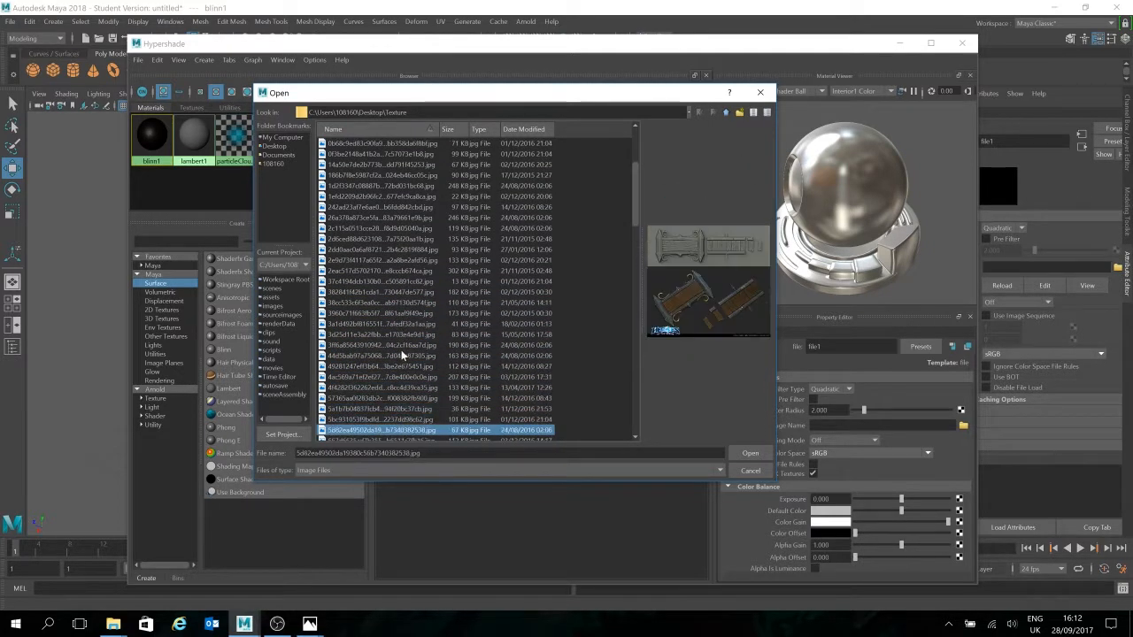
key("Down")
key("Down")
key("Down")
key("Down")
key("Down")
key("Down")
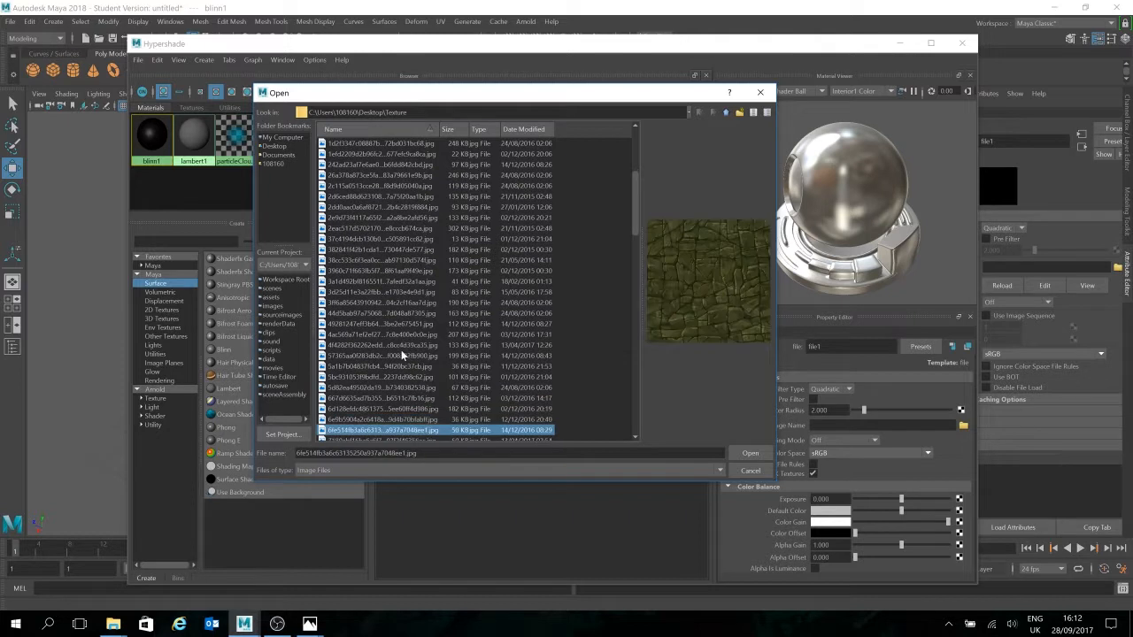
key("Down")
key("Down")
key("Down")
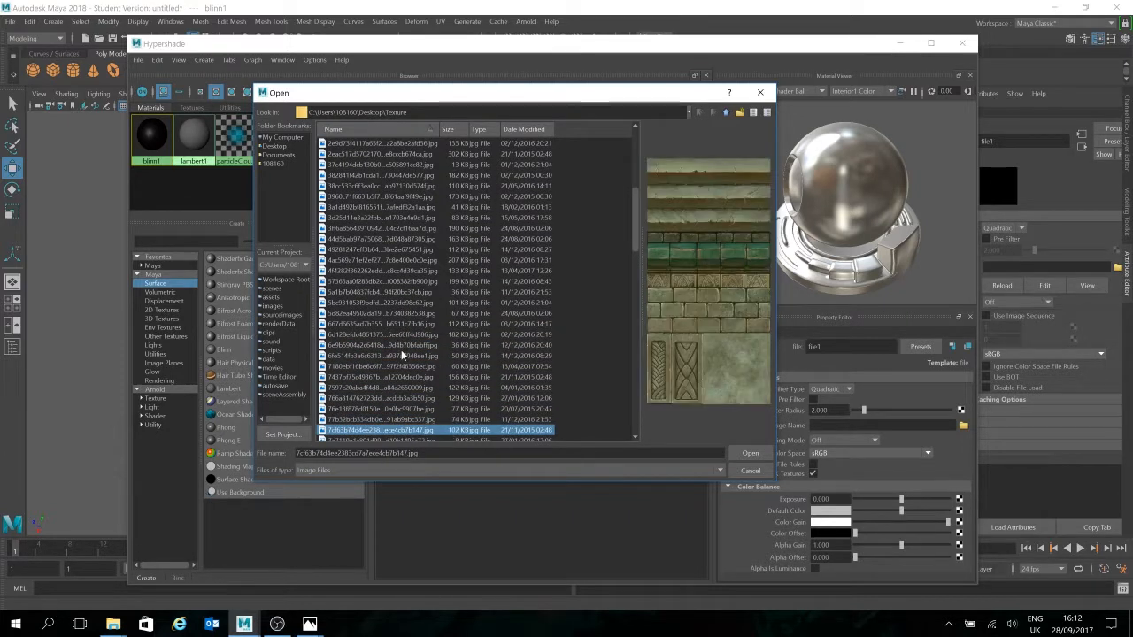
key("Return")
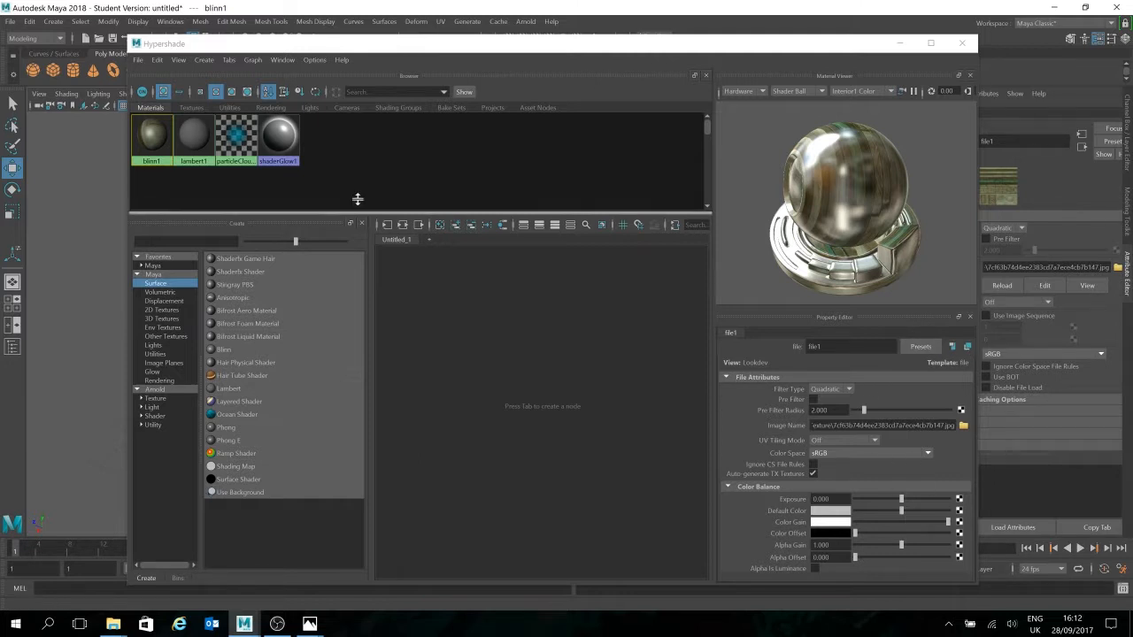
- Darken blinn1's Specular Color and set Eccentricity to about 0.073, Specular Roll Off to 0.548 and Reflectivity to 0.261
left_click(155, 134)
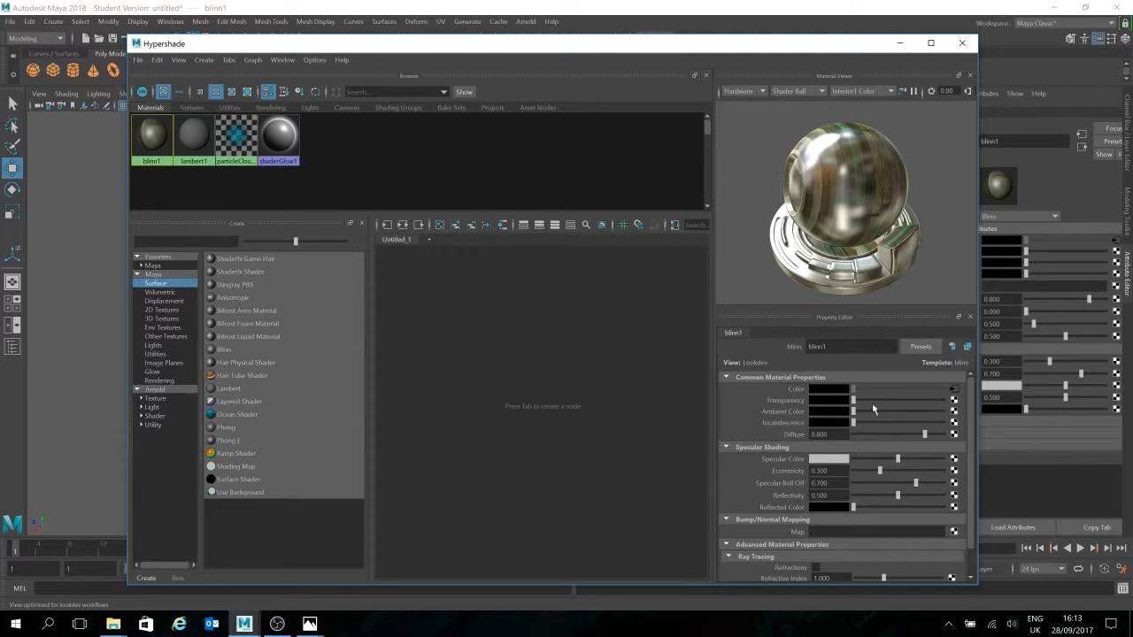
left_click(878, 460)
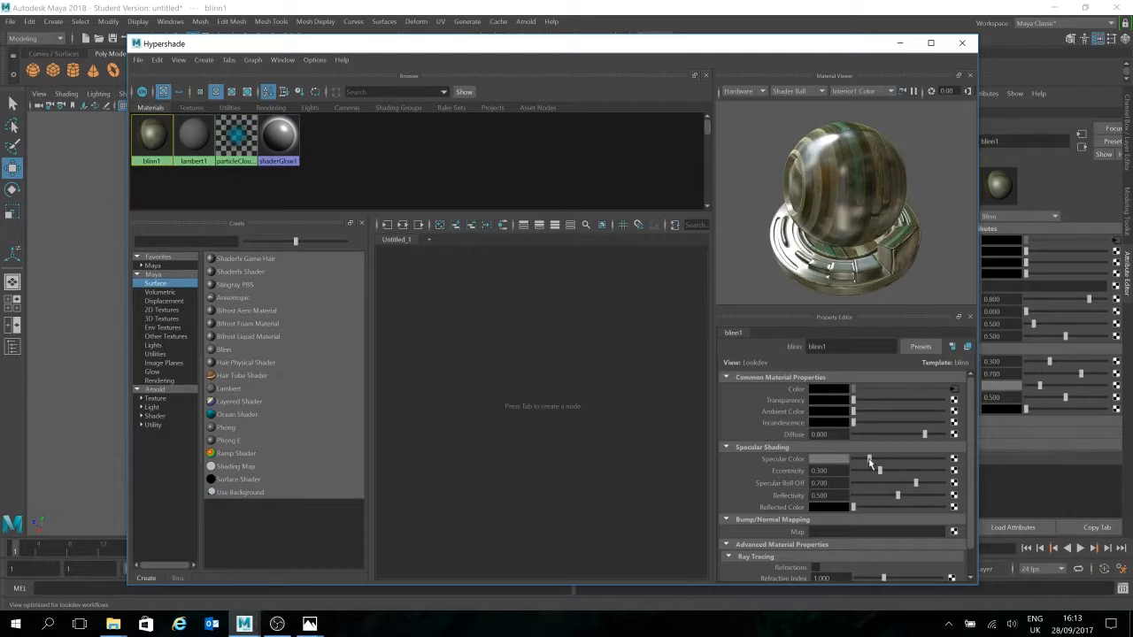
left_click_drag(881, 471, 876, 506)
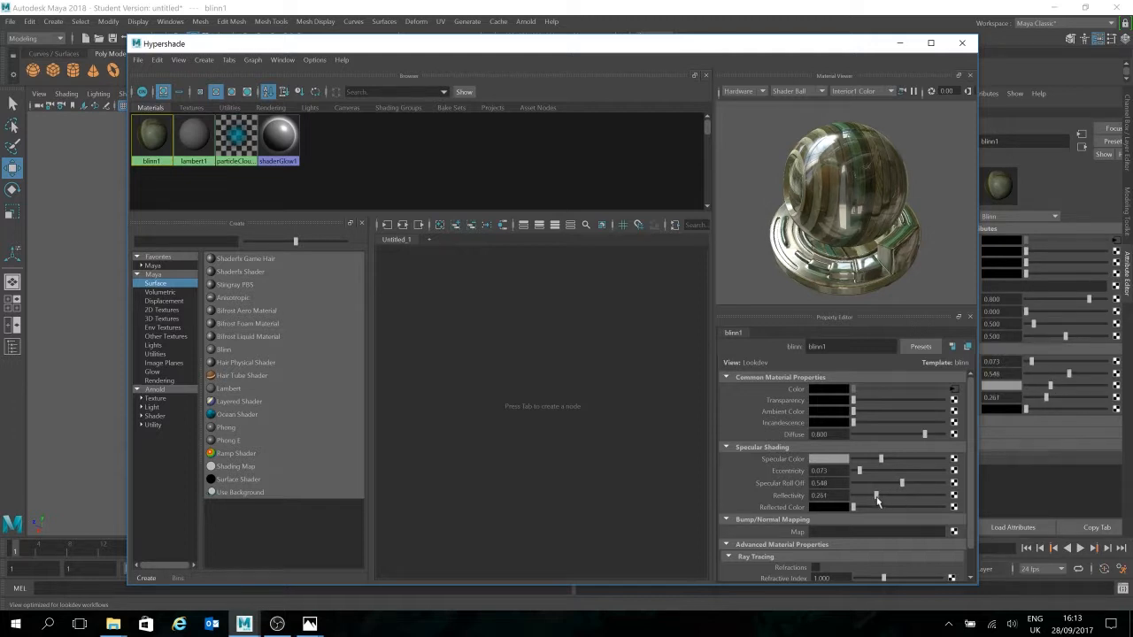
- Review blinn1's remaining properties down to the Ray Tracing settings and minimize the Hypershade window
scroll(916, 505, "down", 2)
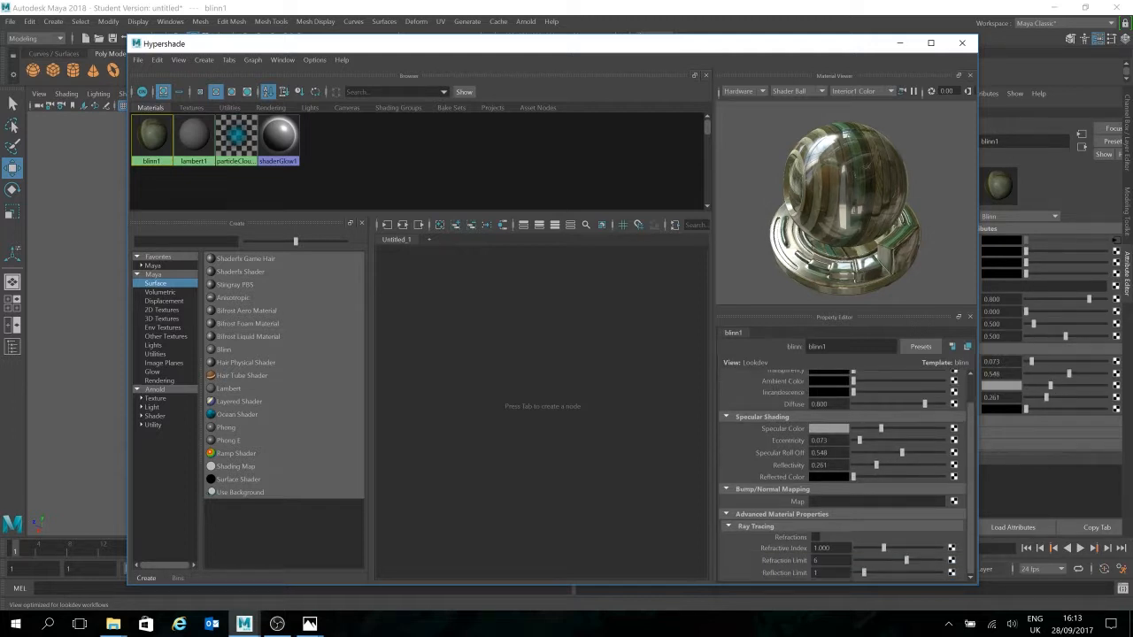
scroll(817, 505, "up", 2)
scroll(816, 505, "down", 2)
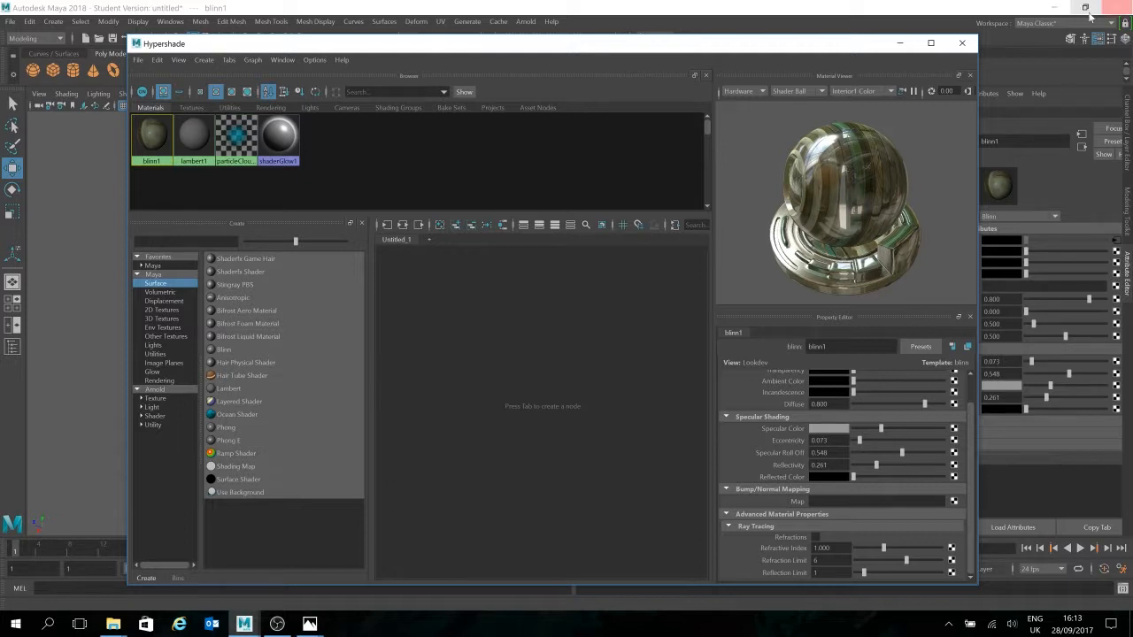
left_click(900, 46)
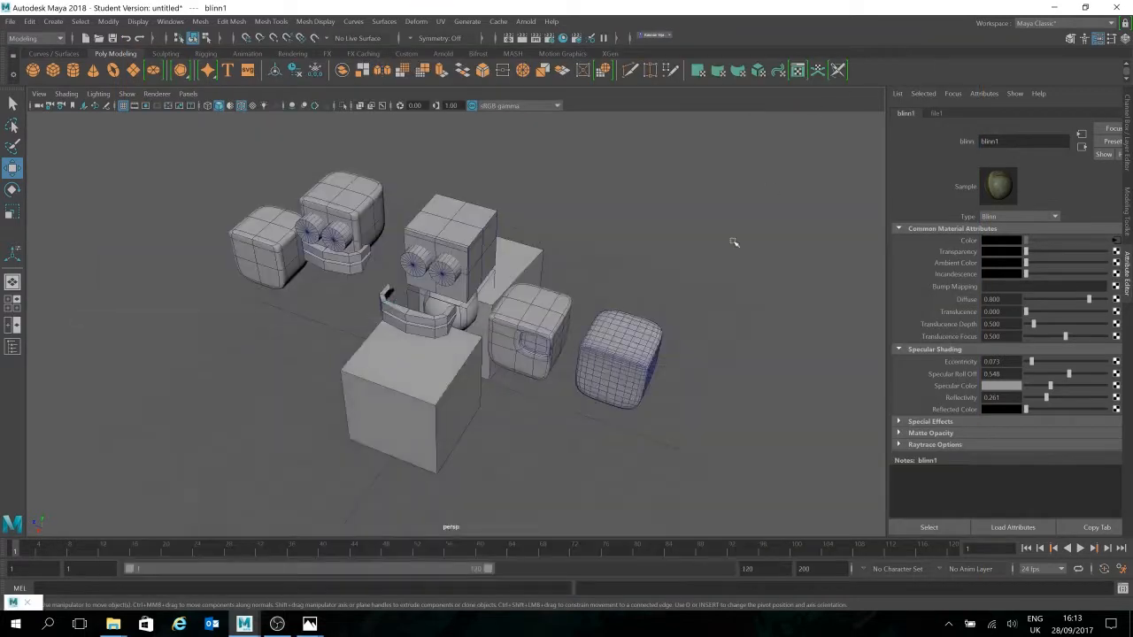
- Select the large plain cube in front of the other models and assign the existing blinn1 material to it
left_click_drag(727, 392, 615, 361, "alt")
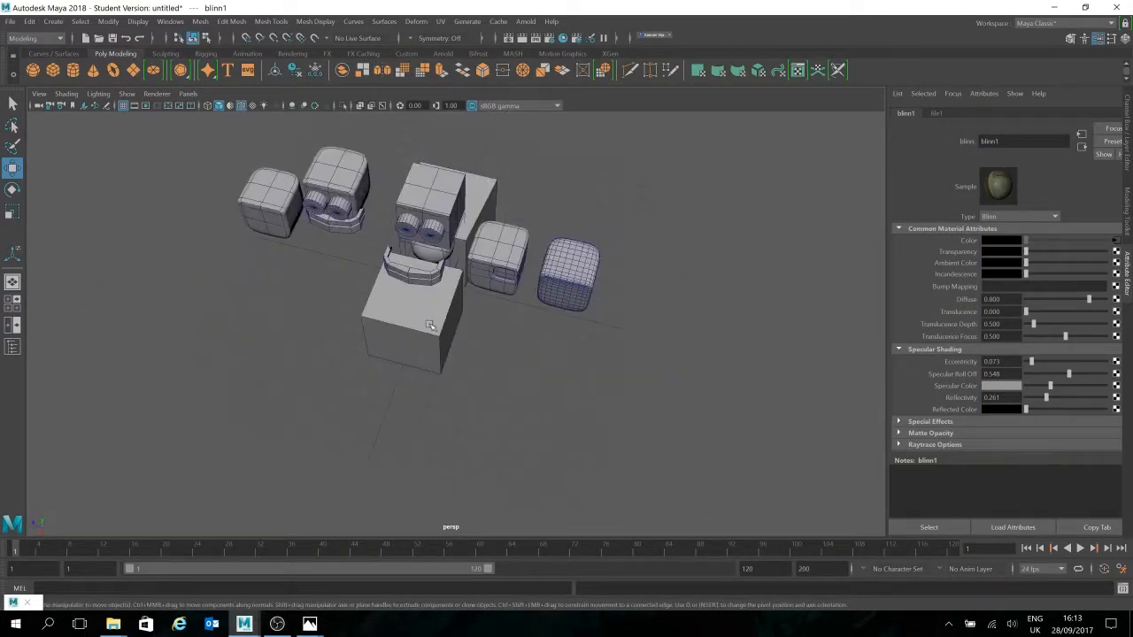
left_click(429, 325)
left_click_drag(399, 350, 571, 308)
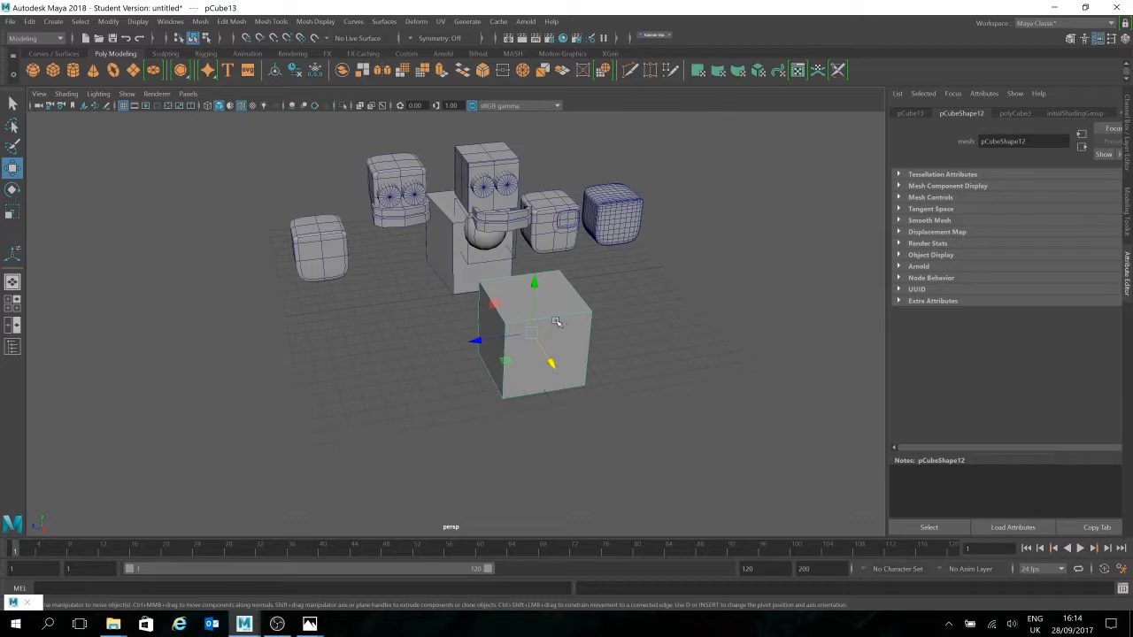
right_click_drag(555, 319, 638, 612)
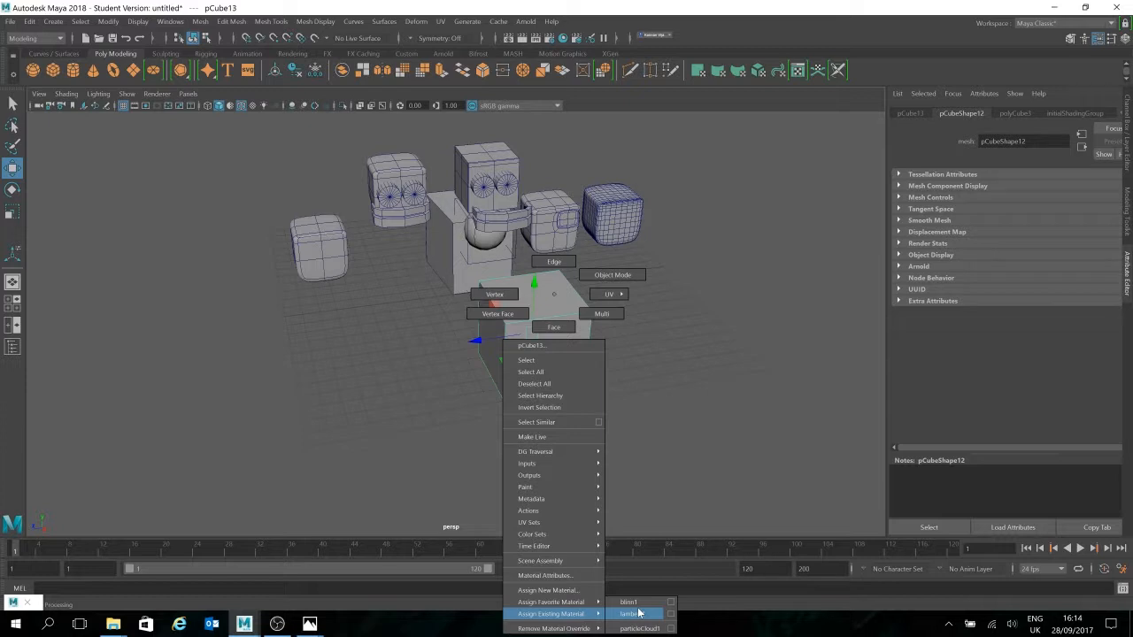
right_click_drag(638, 612, 641, 607)
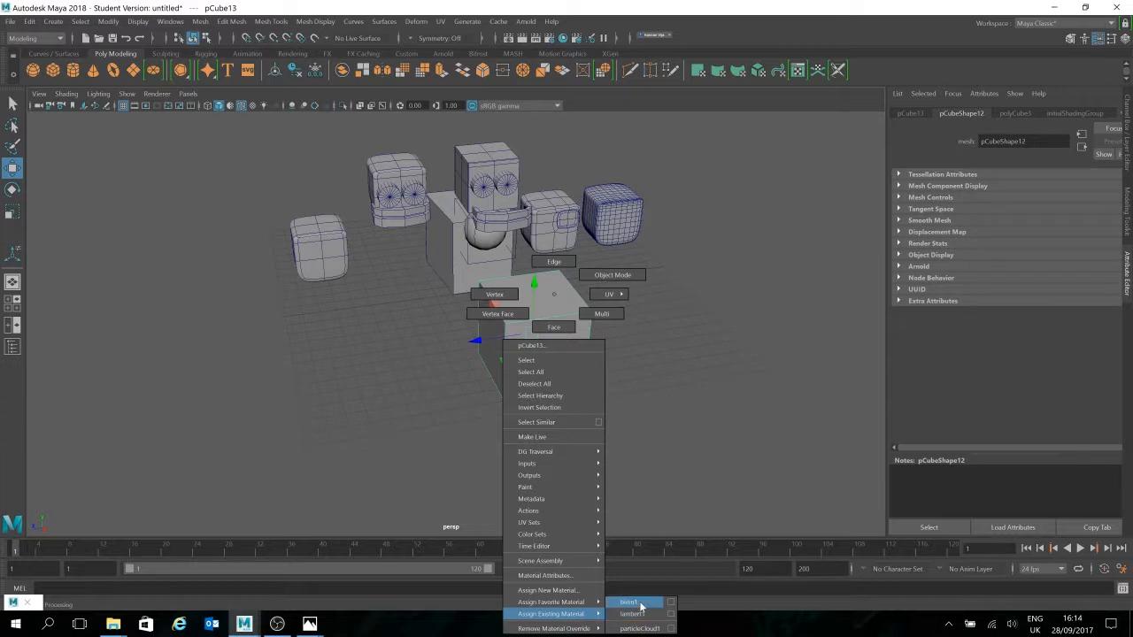